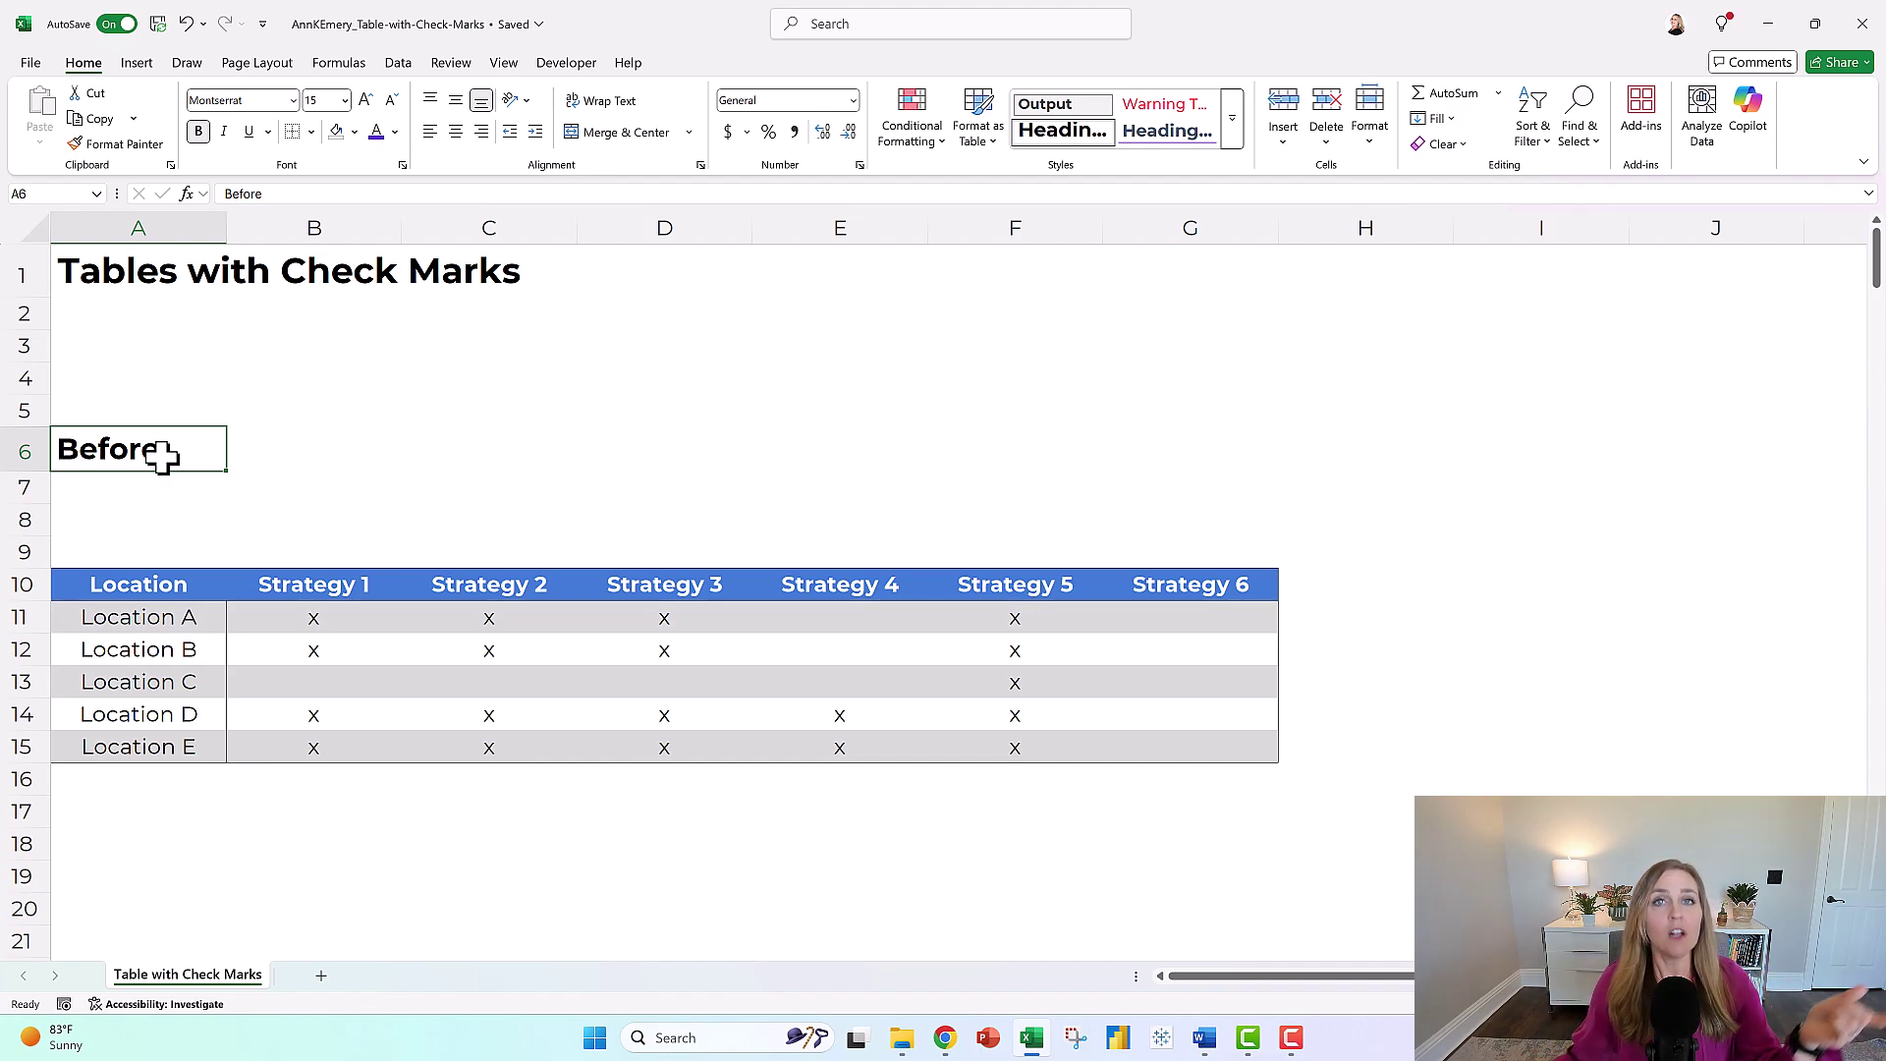
Step: Inspect the Before table's location names, strategy headers, rows and first x mark
drag(199, 587, 202, 741)
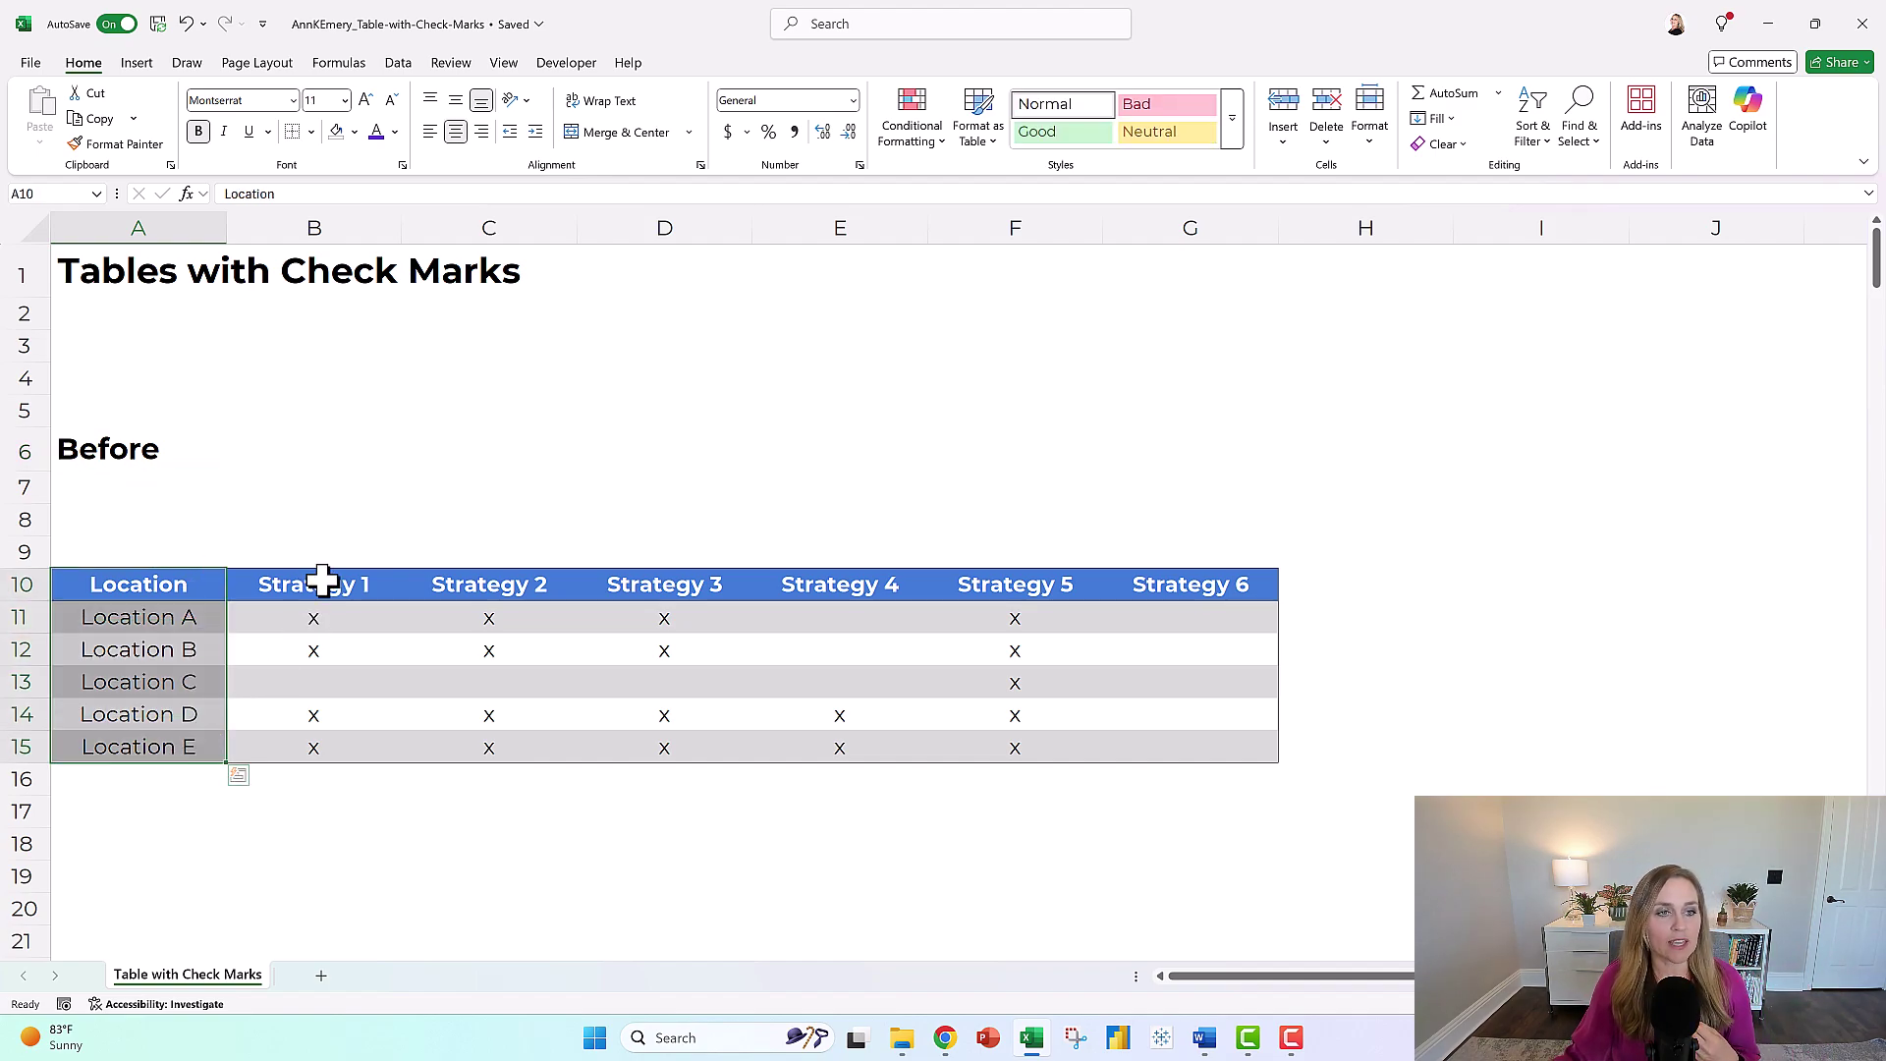
drag(325, 583, 1233, 596)
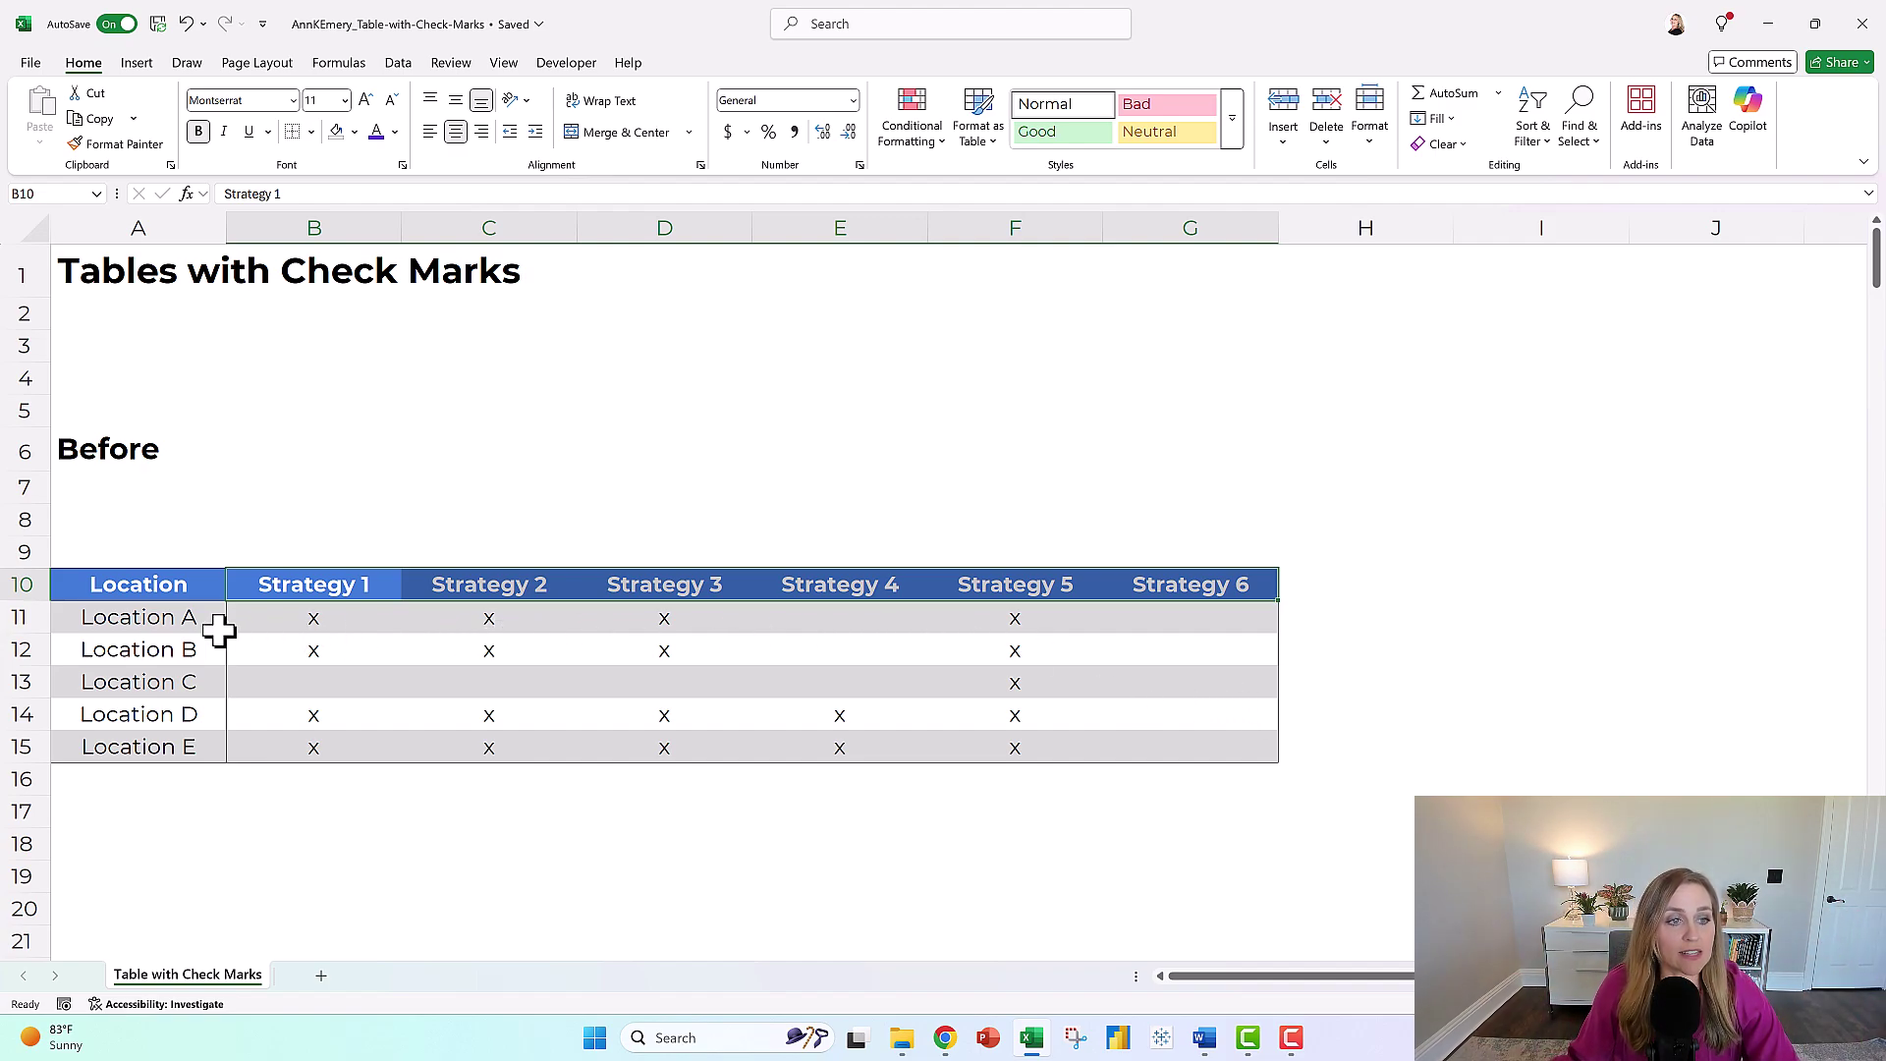
drag(216, 621, 1183, 741)
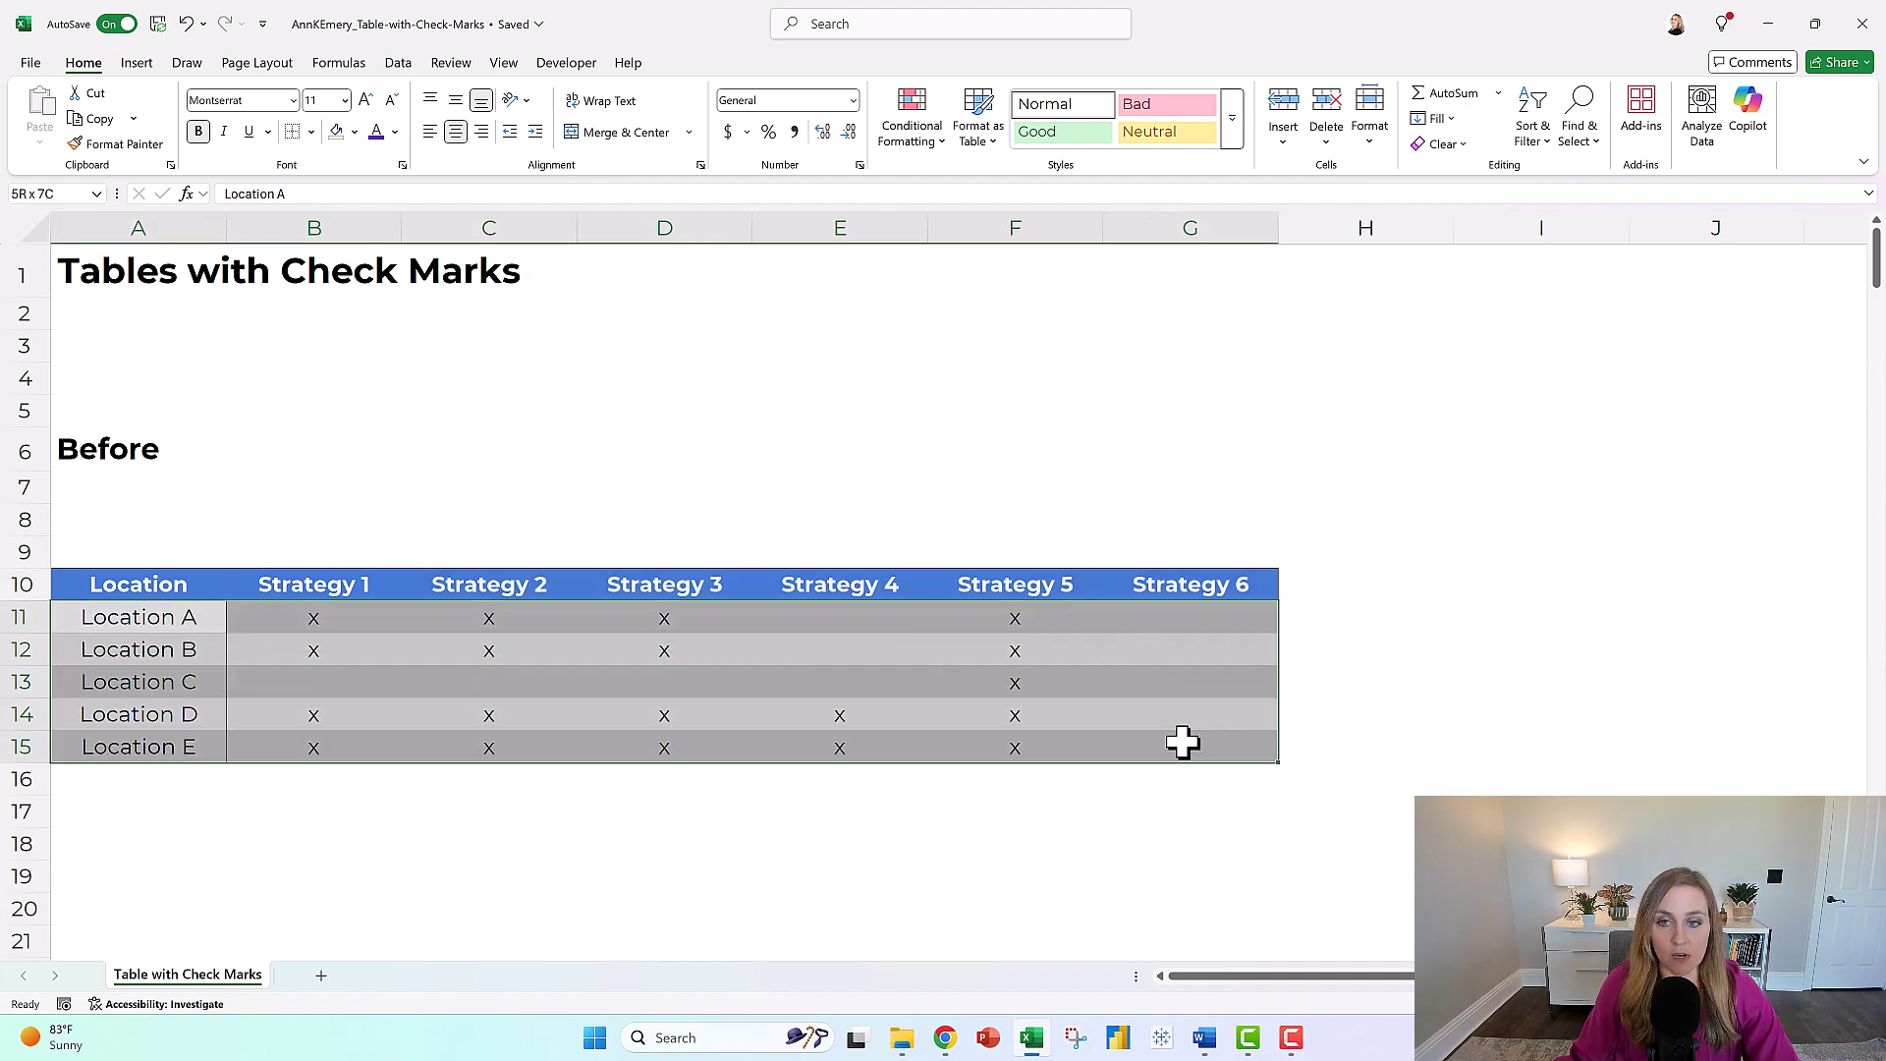
click(1419, 615)
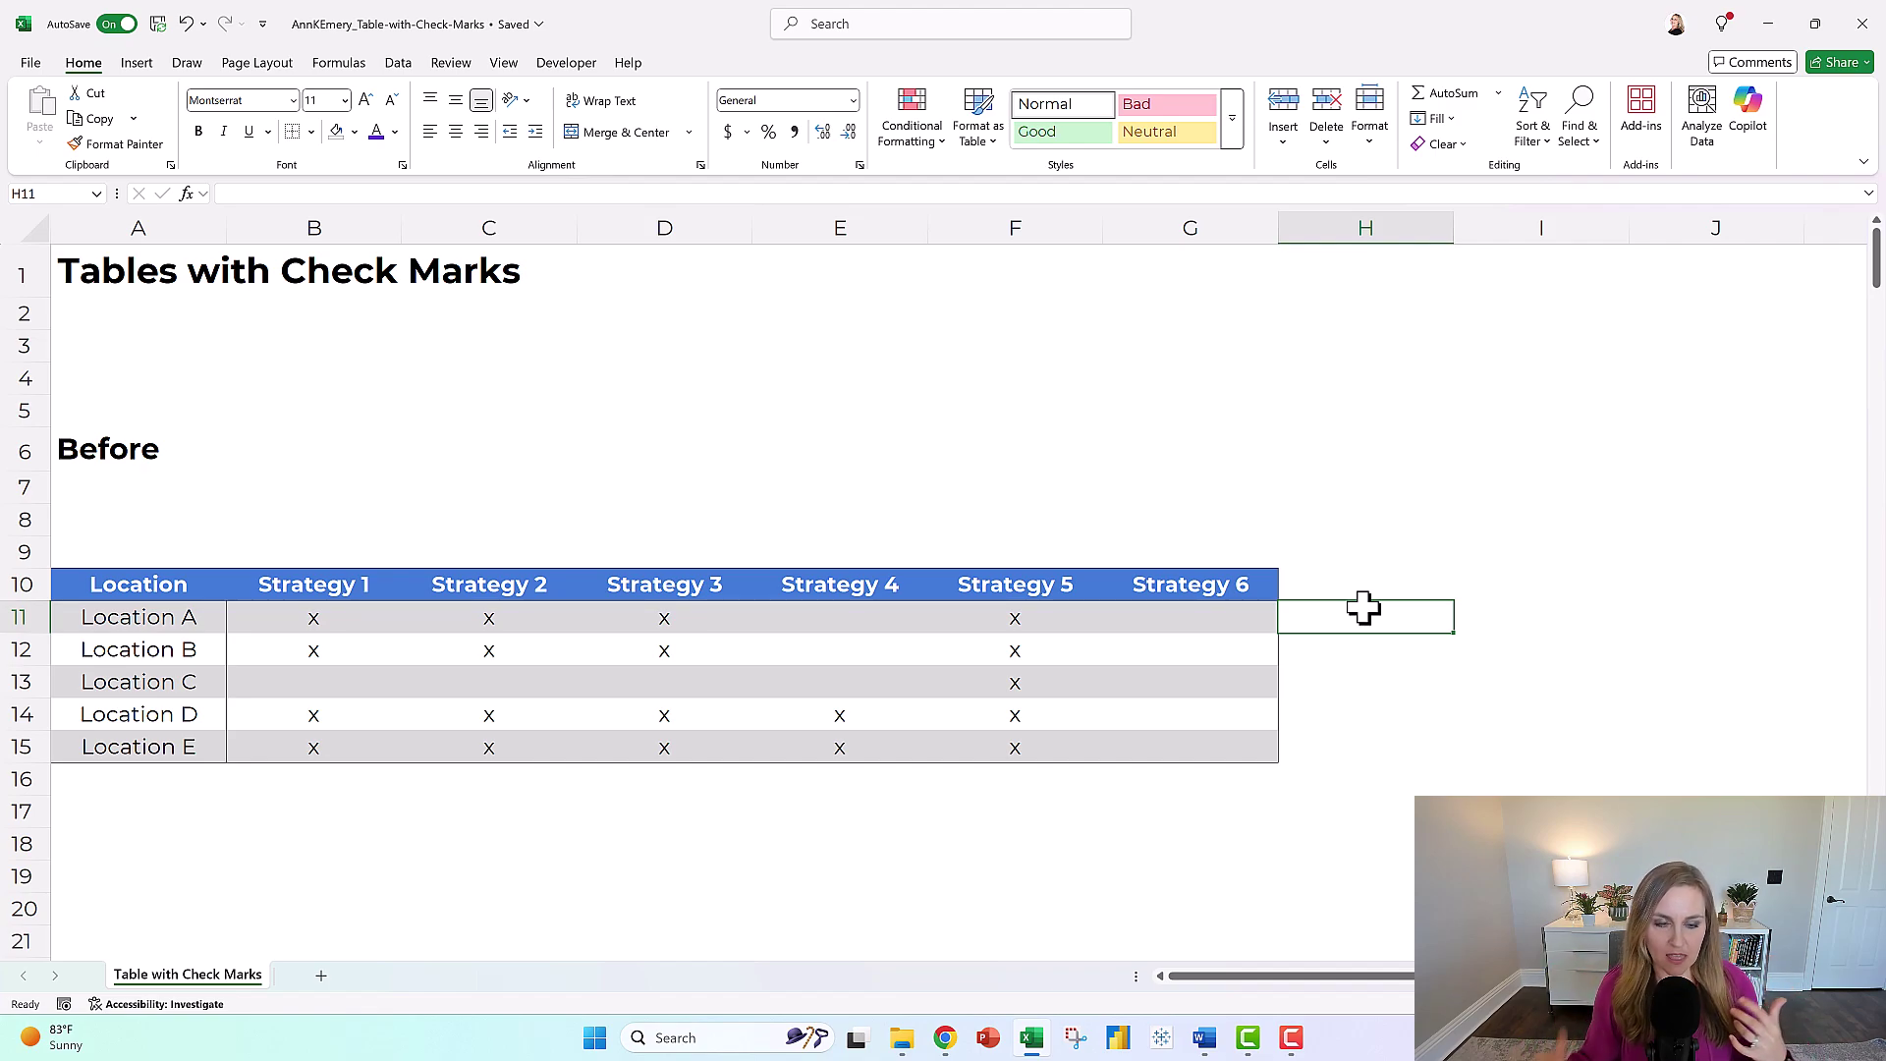
click(360, 623)
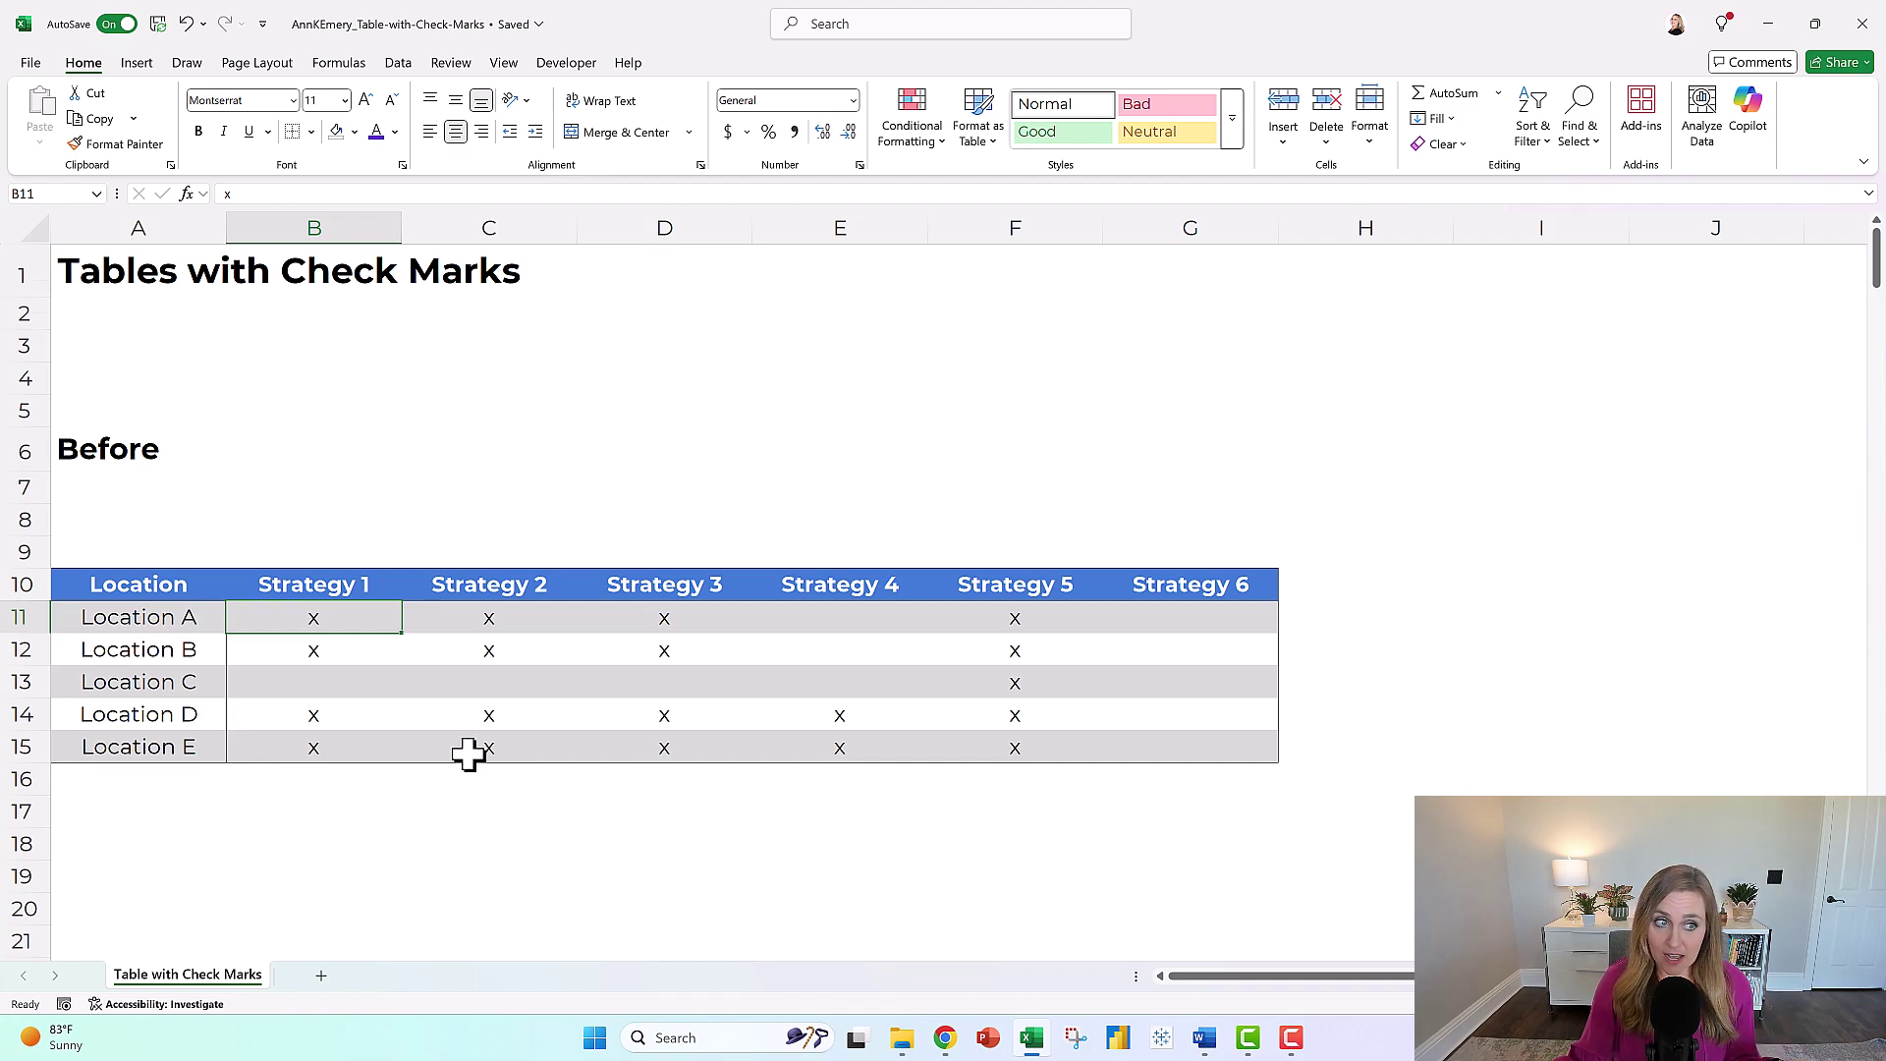
Step: Select the Decluttered table A36:G41 to review its light borders, then deselect it
scroll(468, 766, down, 5)
scroll(467, 732, down, 5)
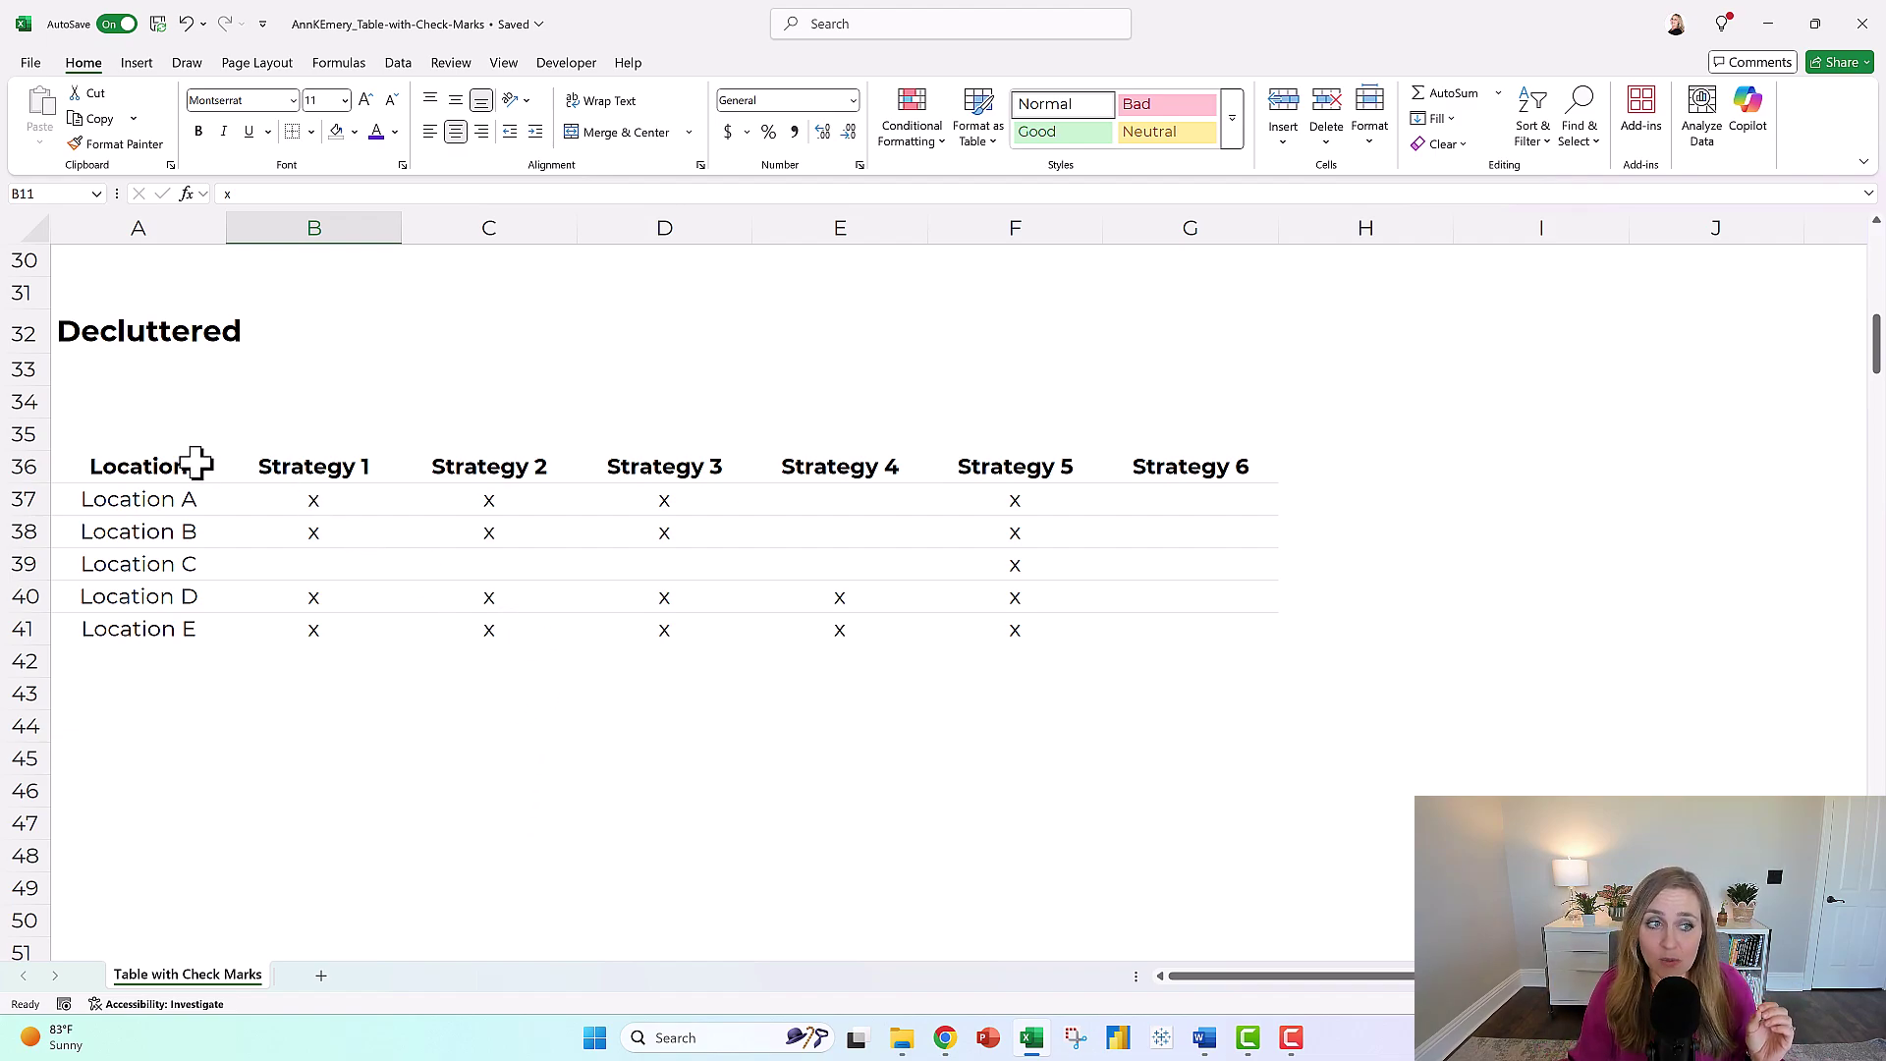
drag(196, 461, 1191, 628)
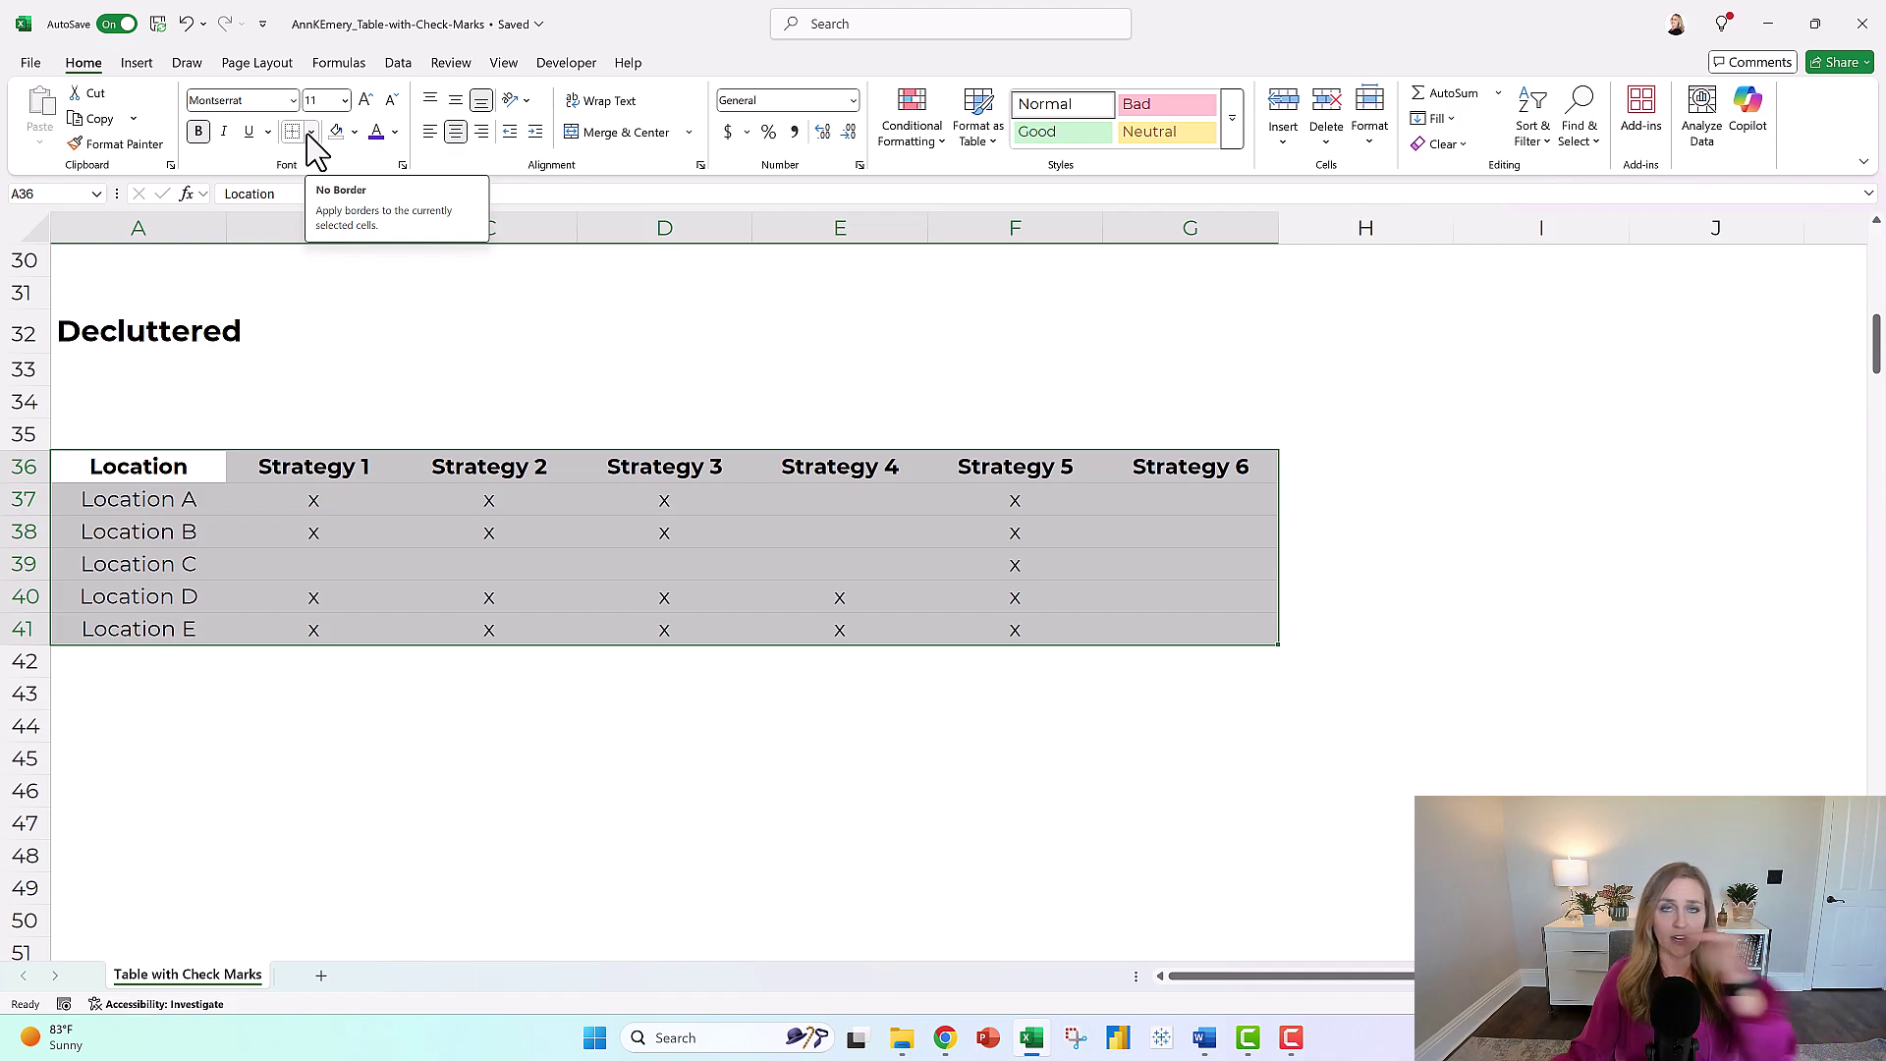
click(381, 693)
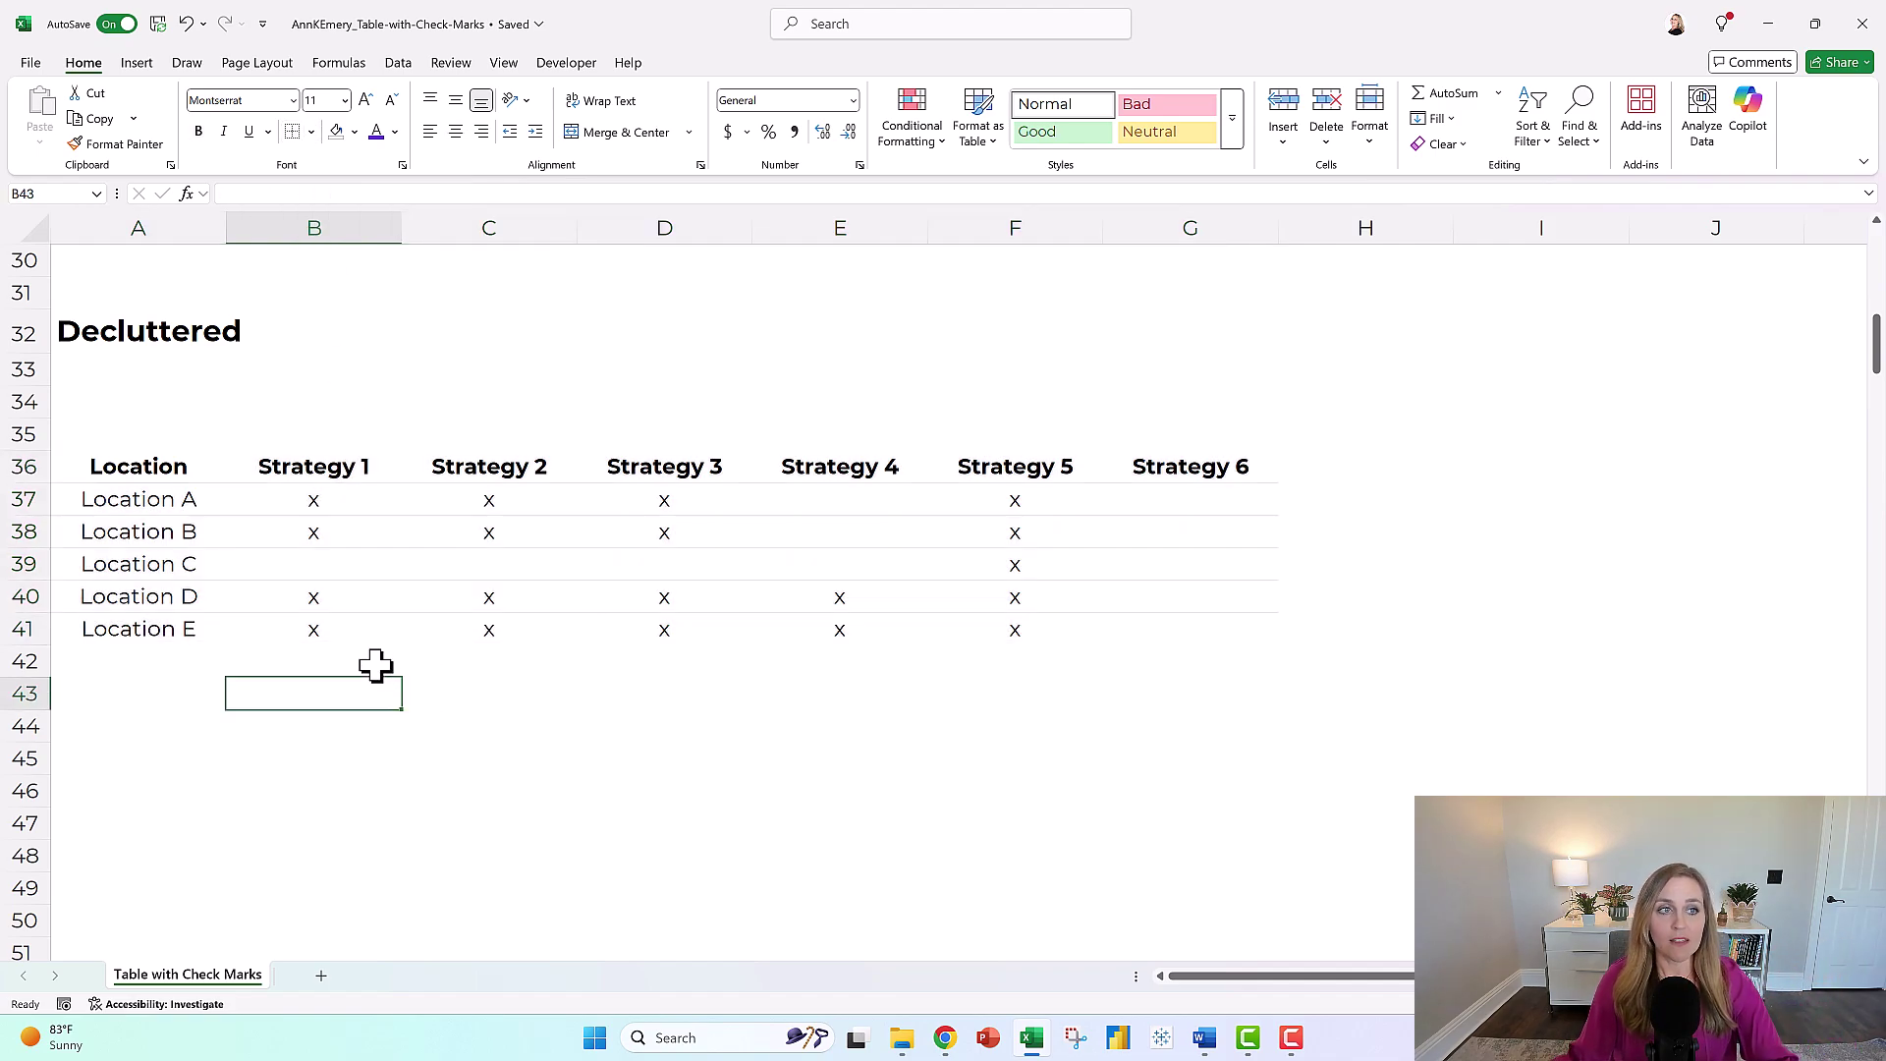
Step: Preview the Speed-Reading table A63:G68 centred, keep it left-aligned, then scroll to X's into Checks
scroll(381, 653, down, 3)
scroll(383, 653, down, 6)
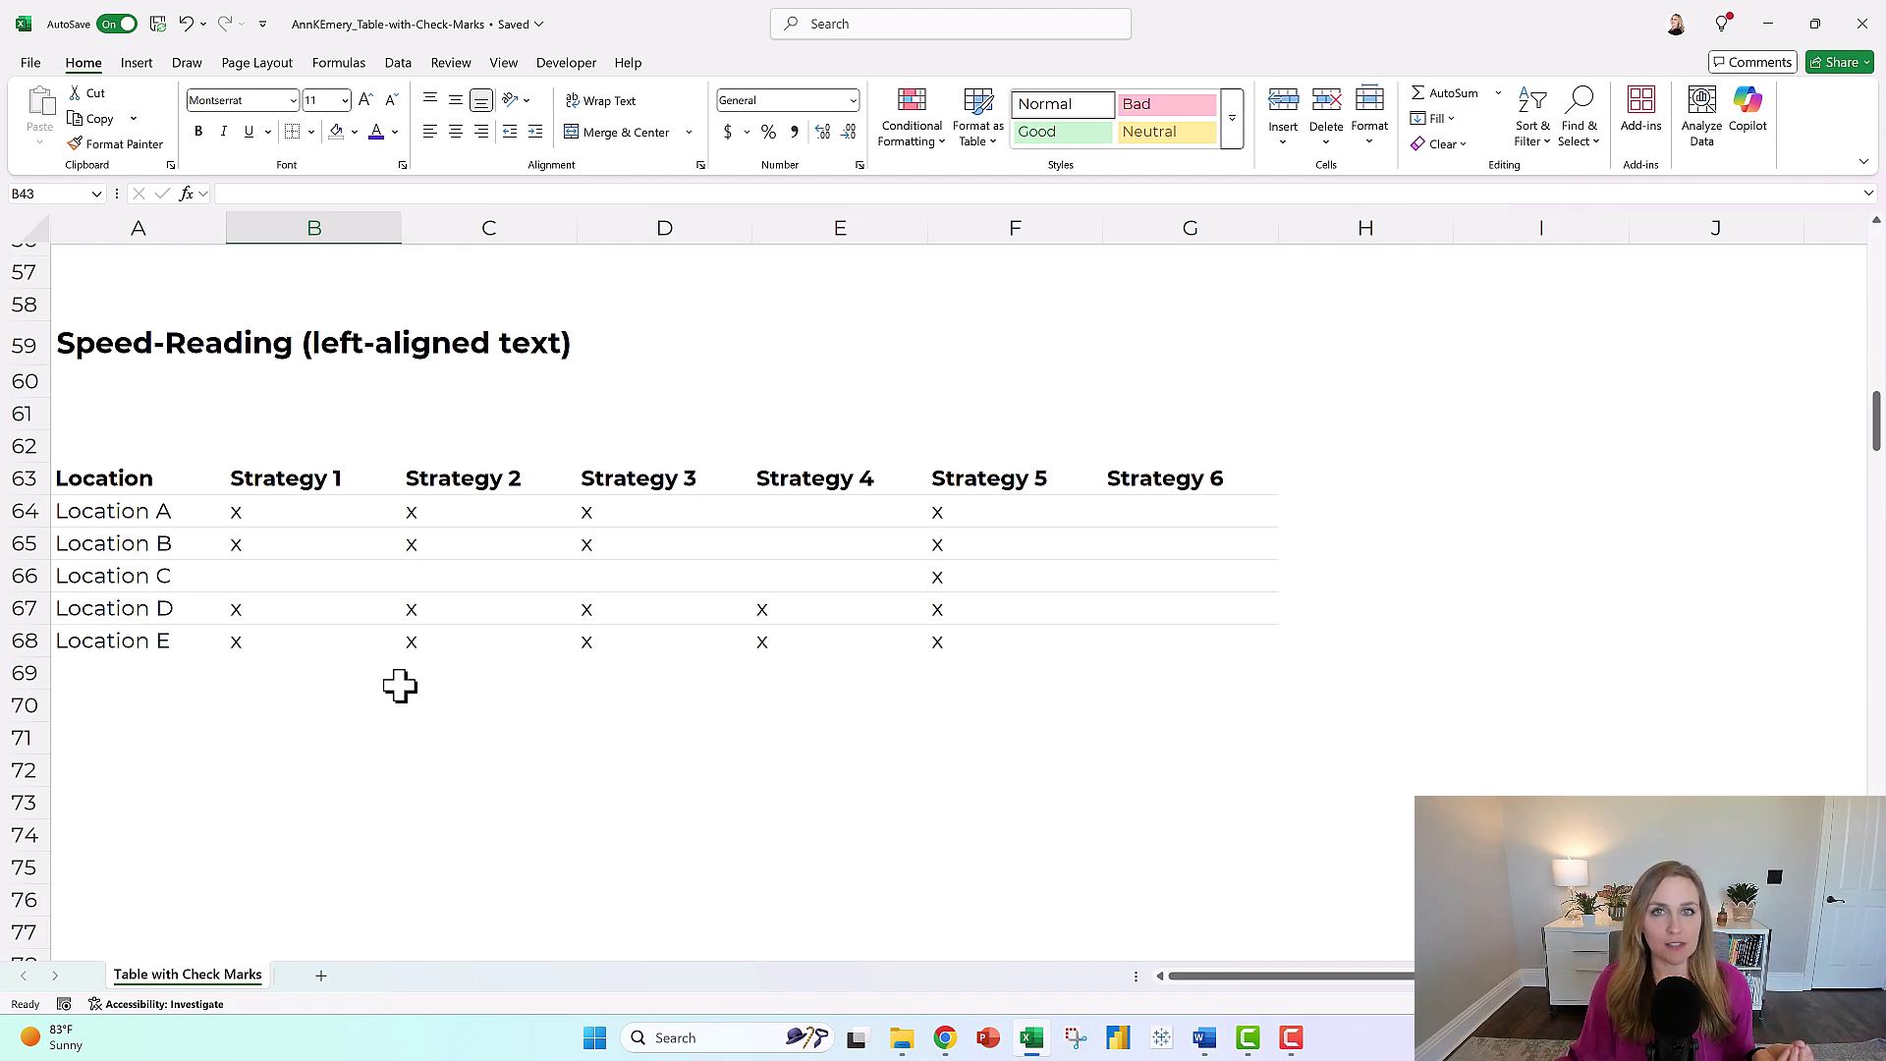
drag(173, 481, 1179, 644)
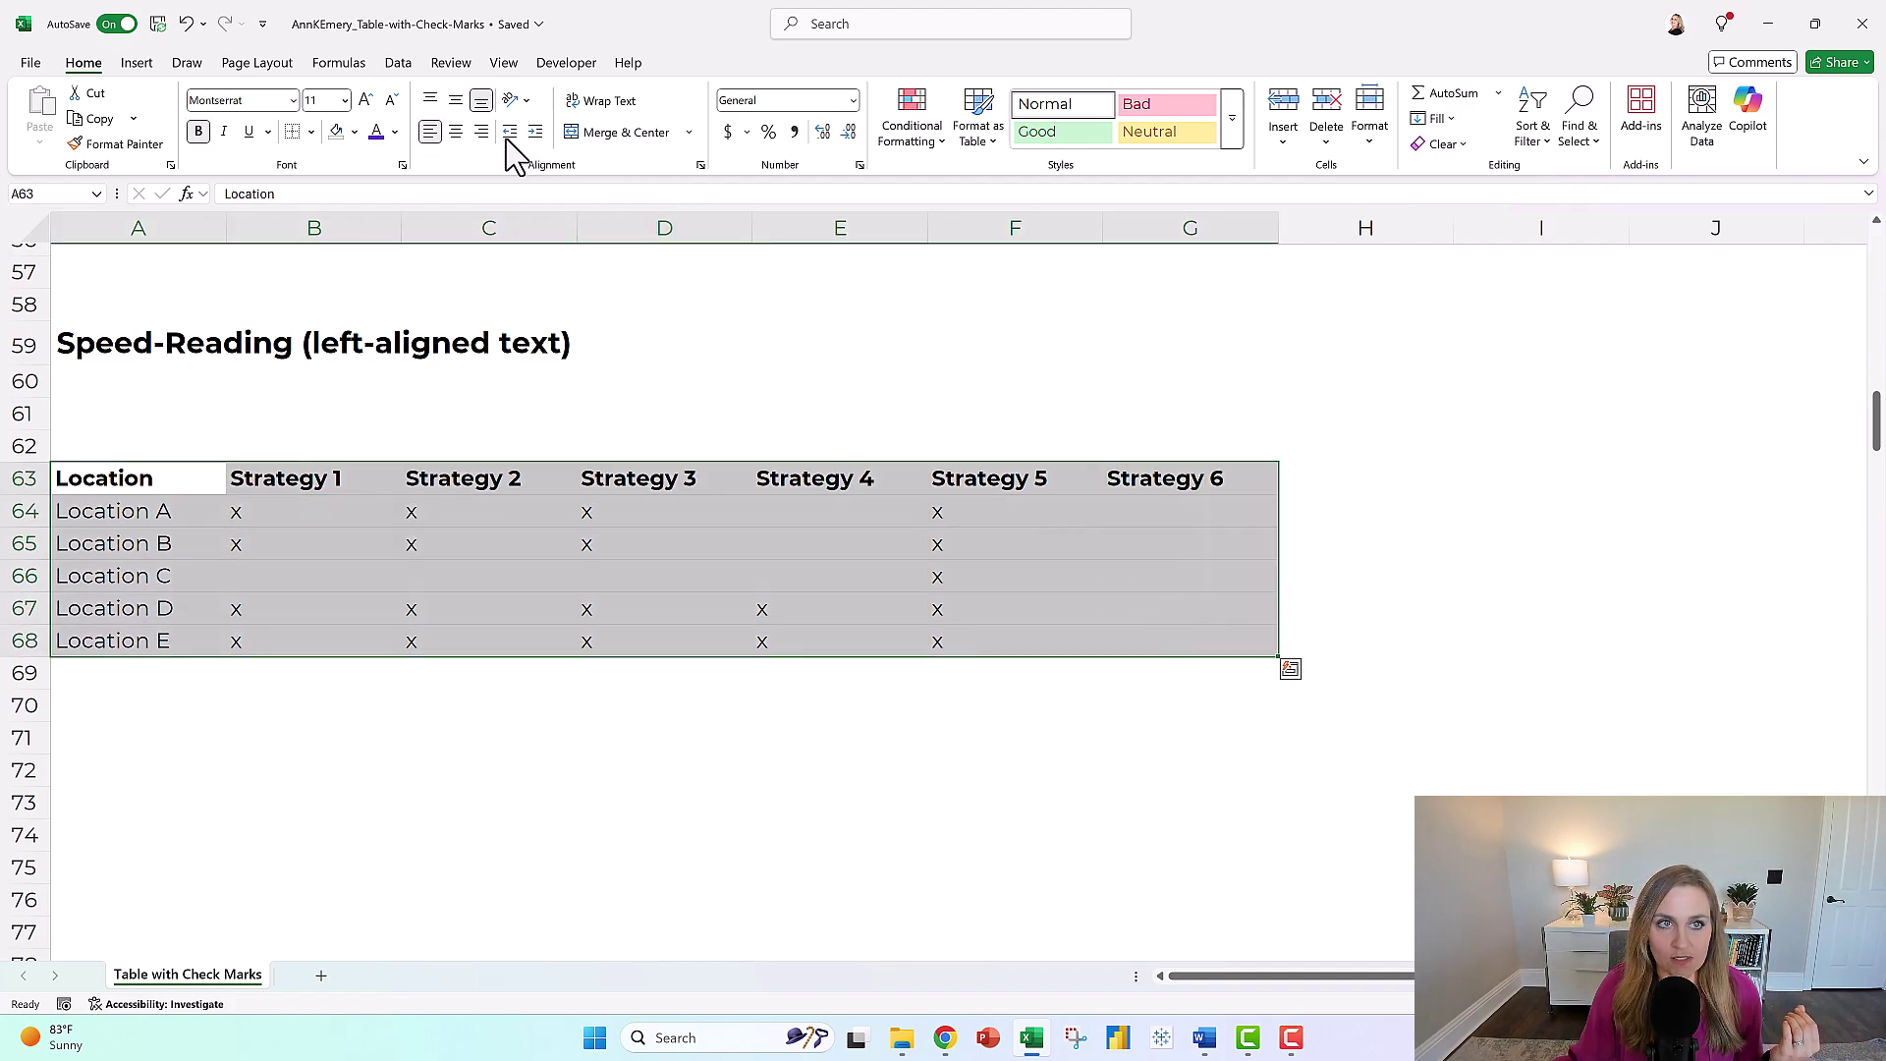
click(458, 131)
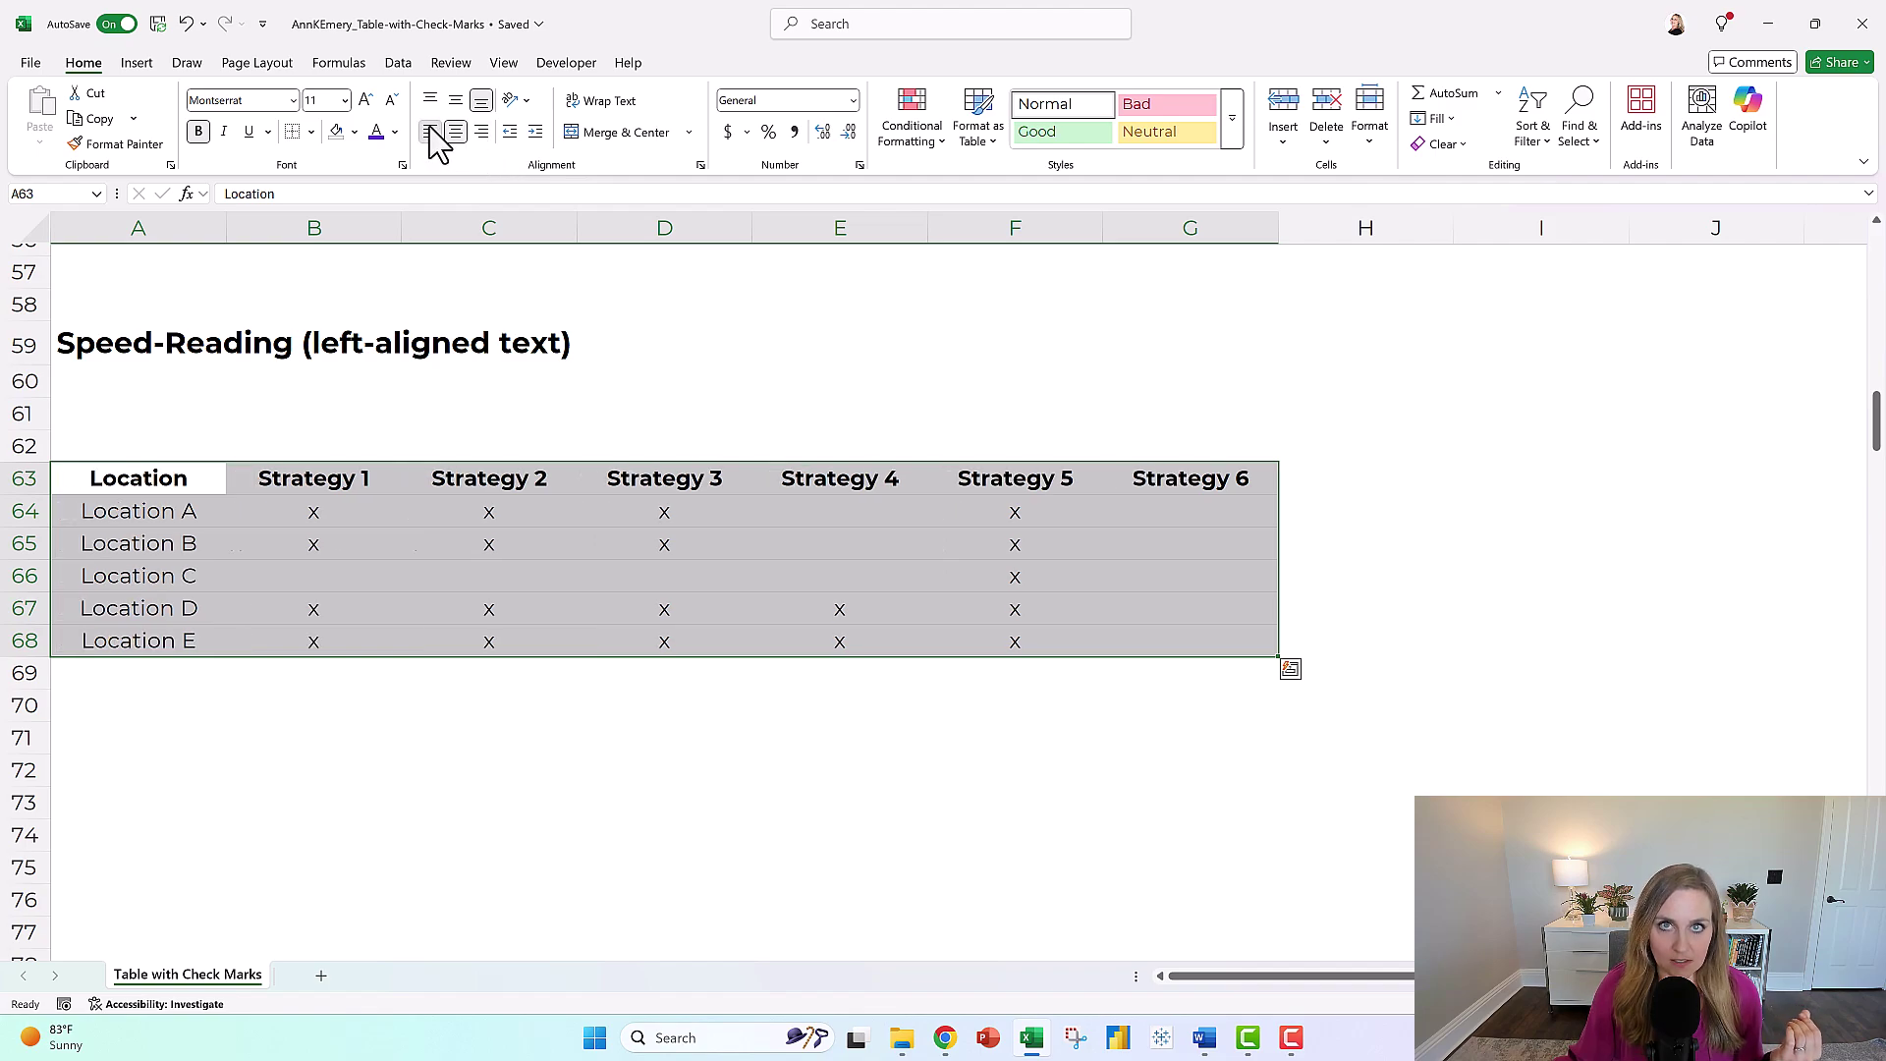
click(430, 131)
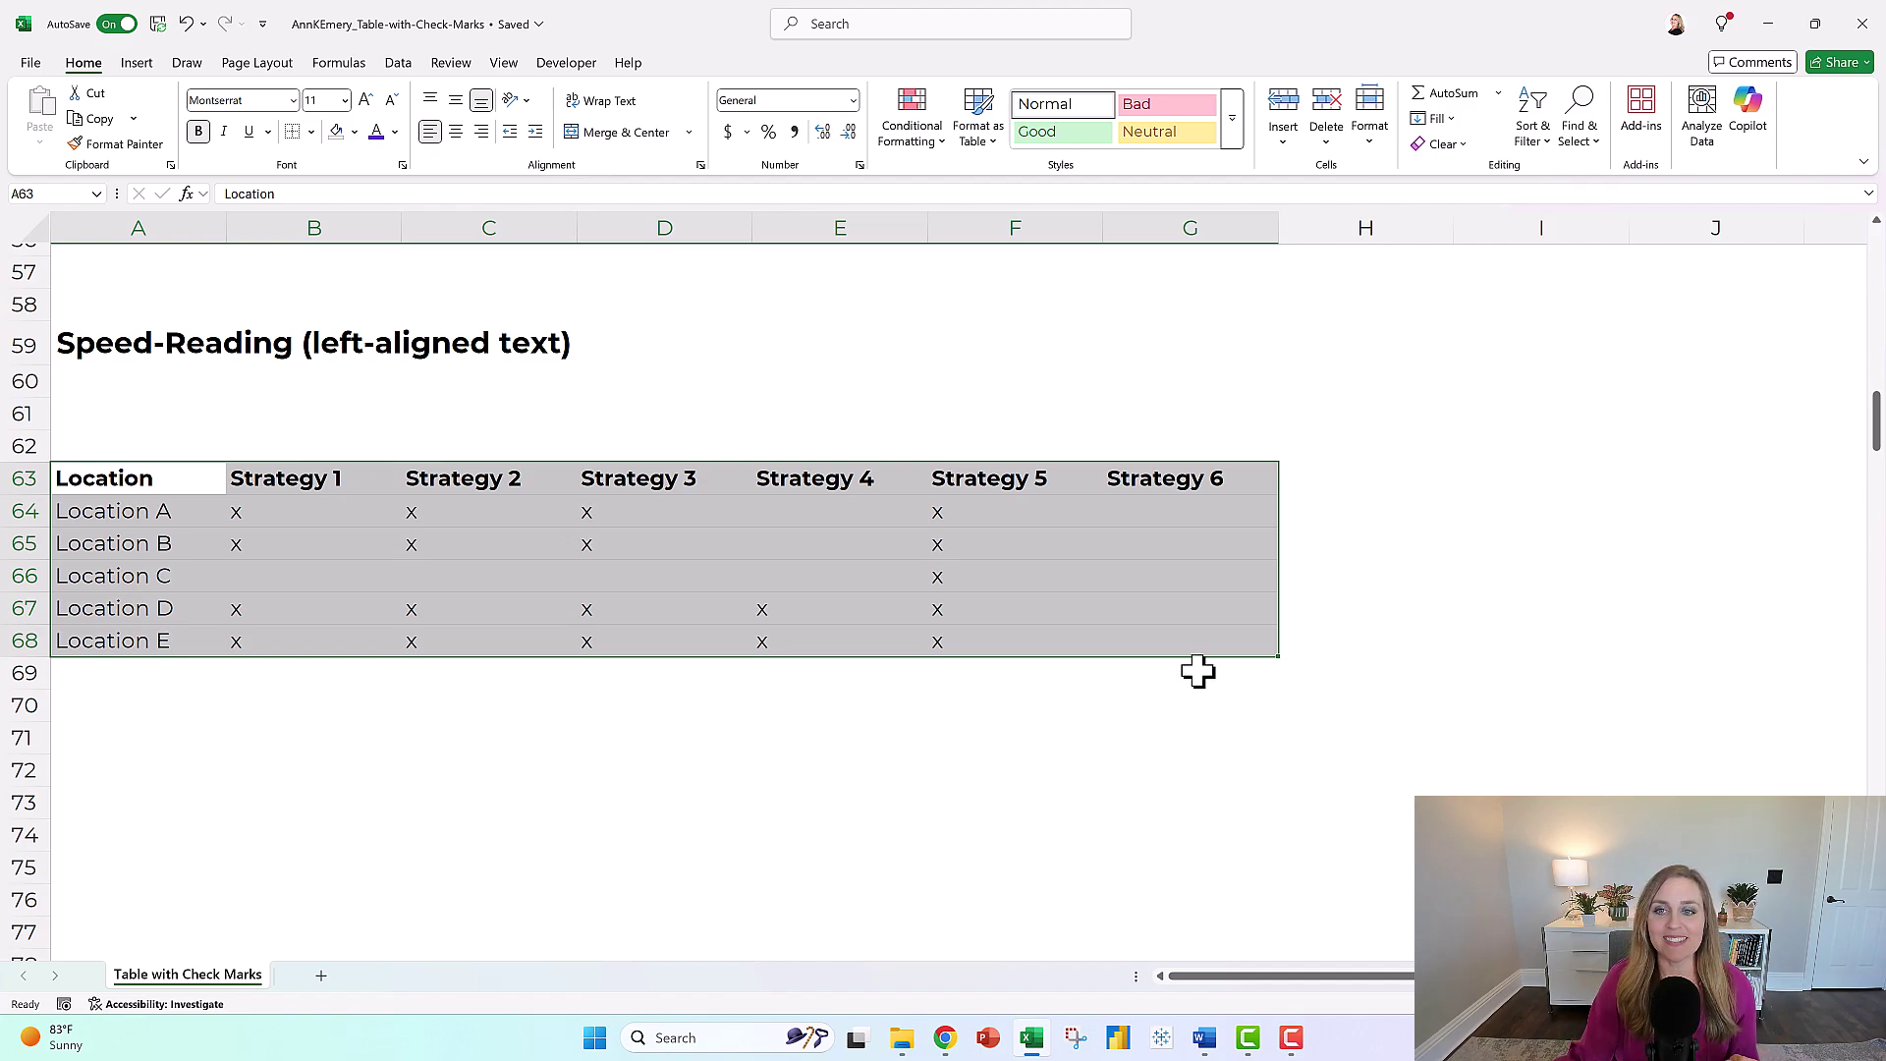
scroll(1198, 672, down, 2)
scroll(1197, 672, down, 6)
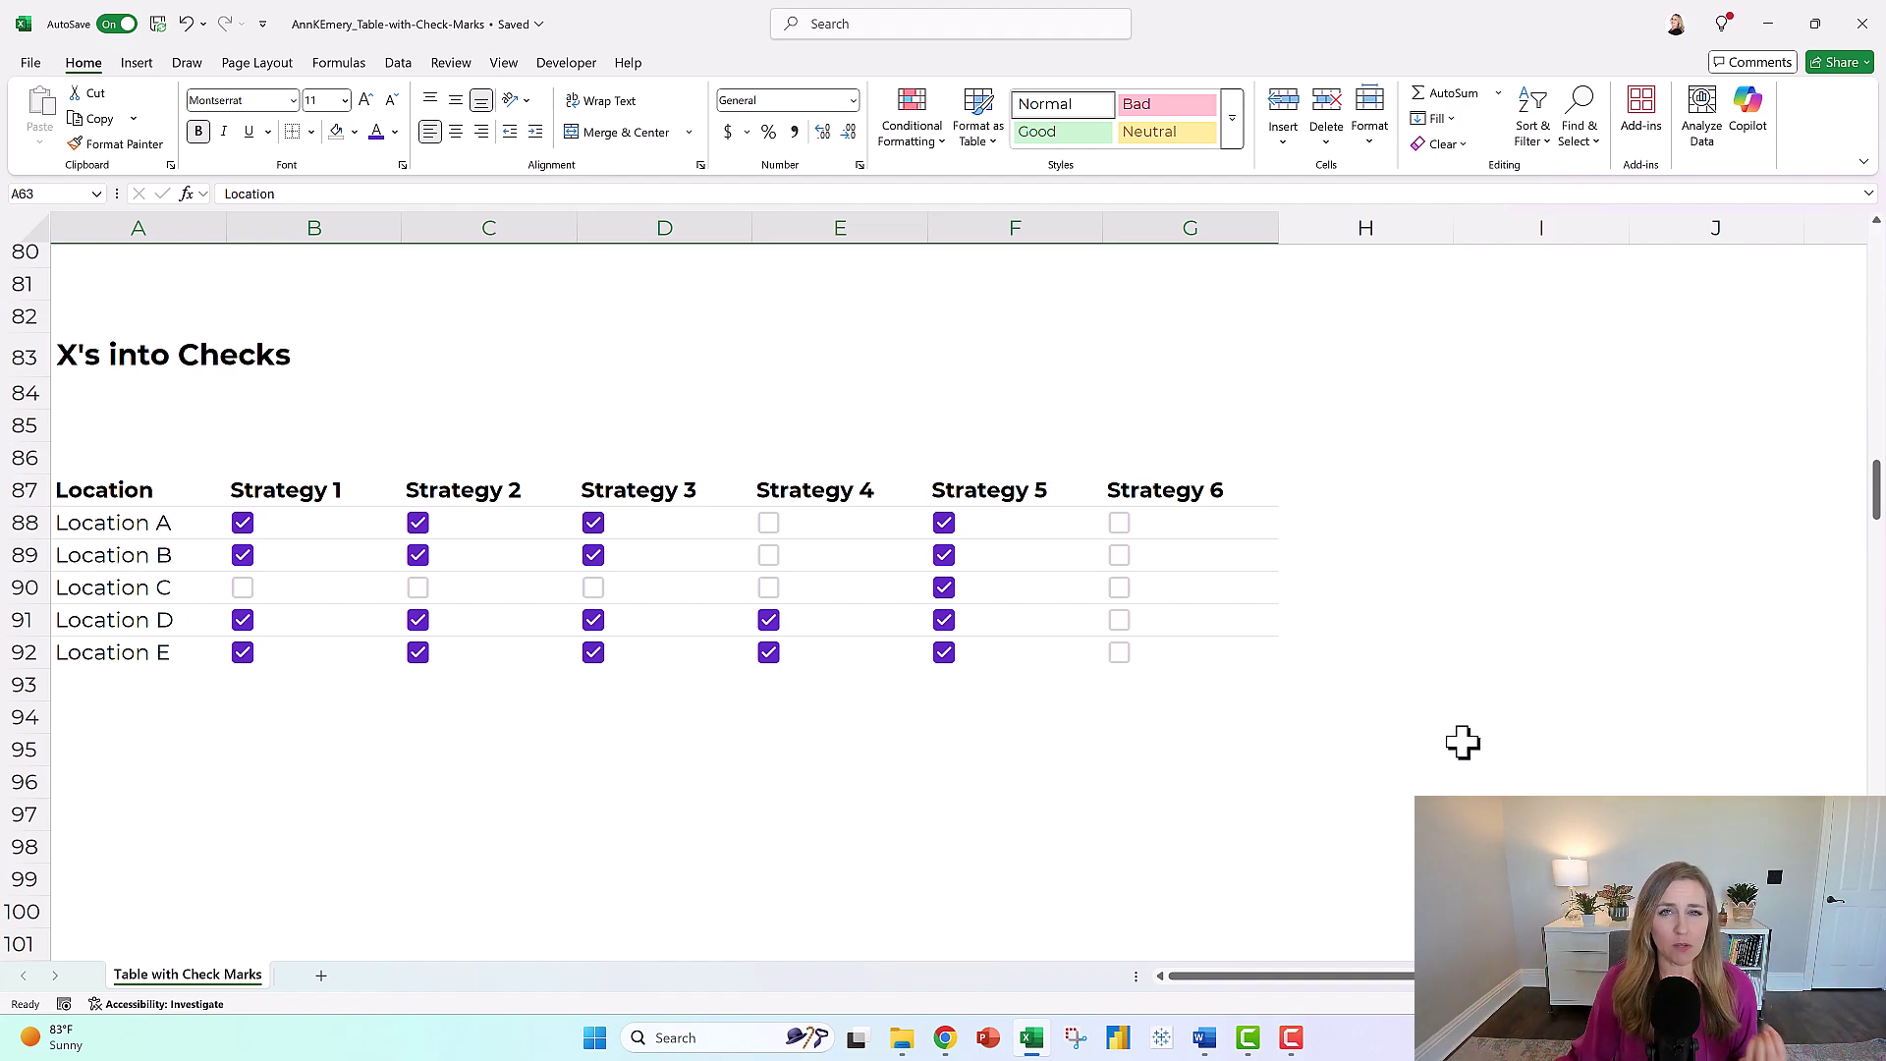
scroll(1465, 734, up, 4)
scroll(1465, 734, up, 4)
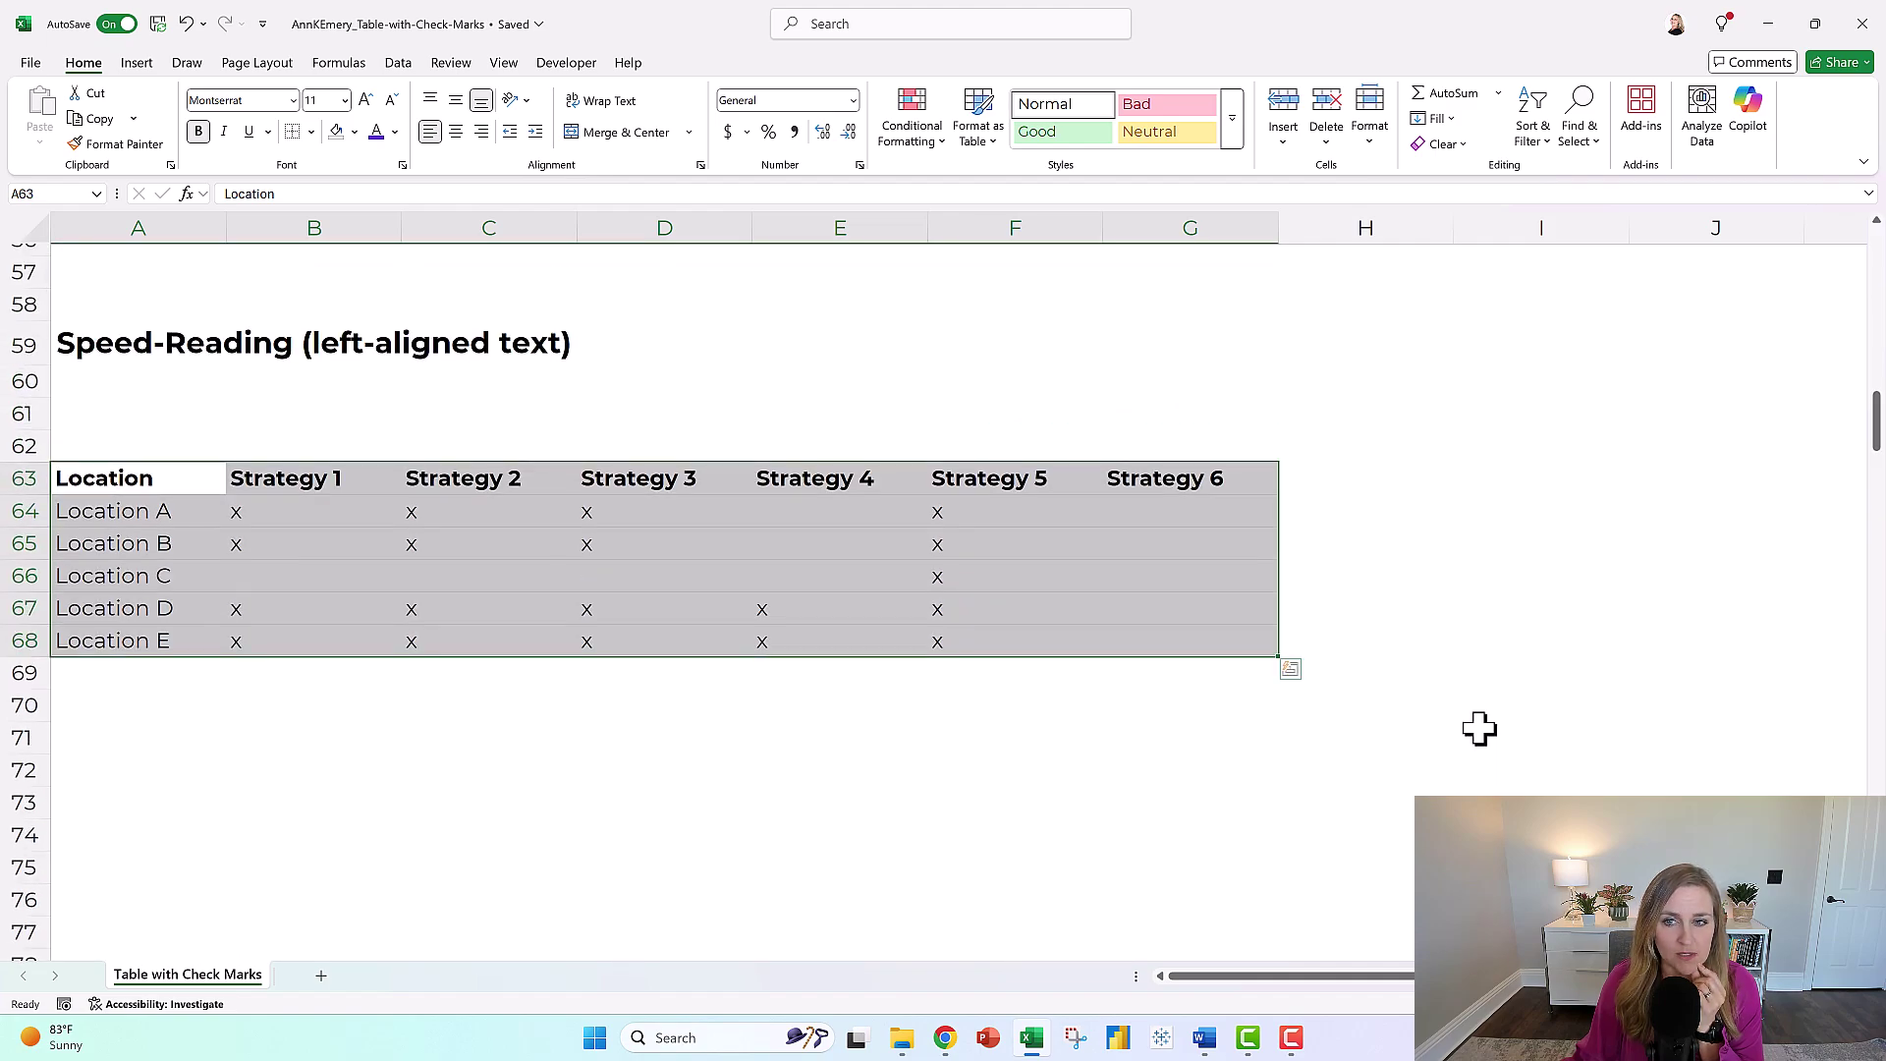
click(1477, 732)
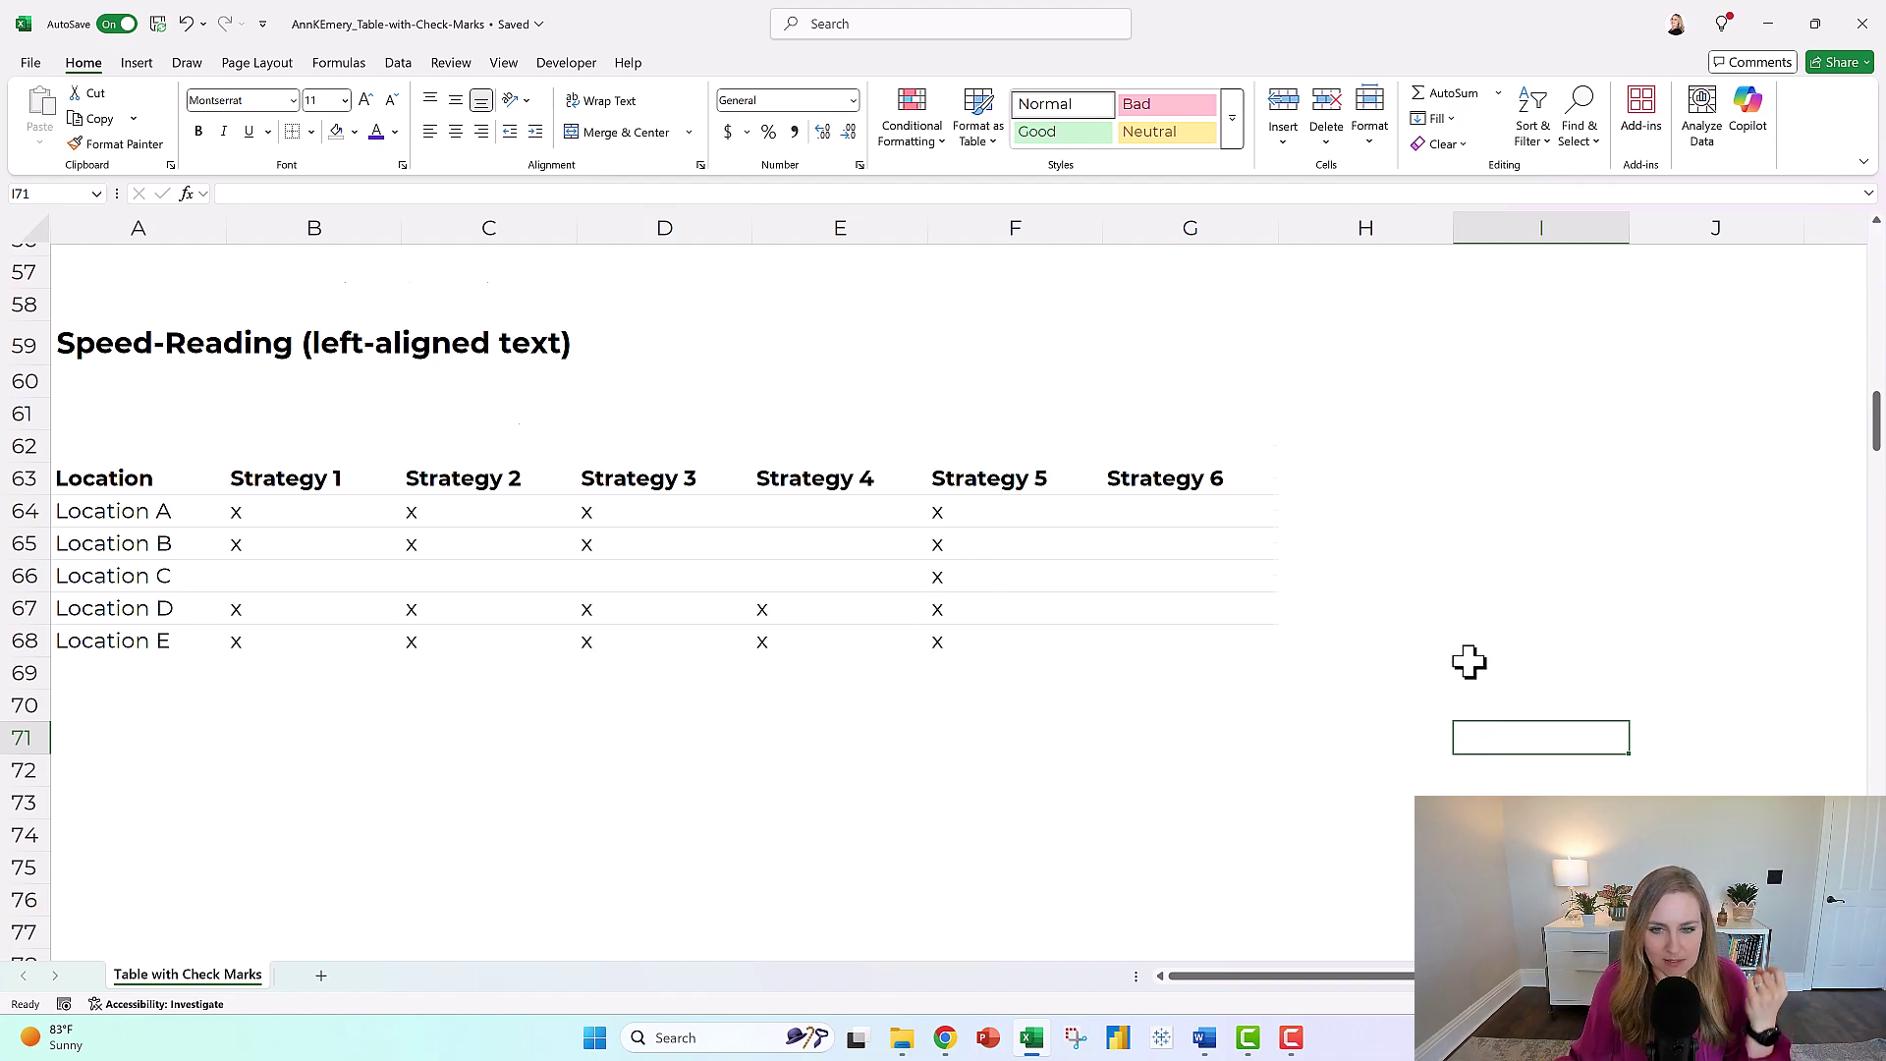
scroll(1470, 661, down, 7)
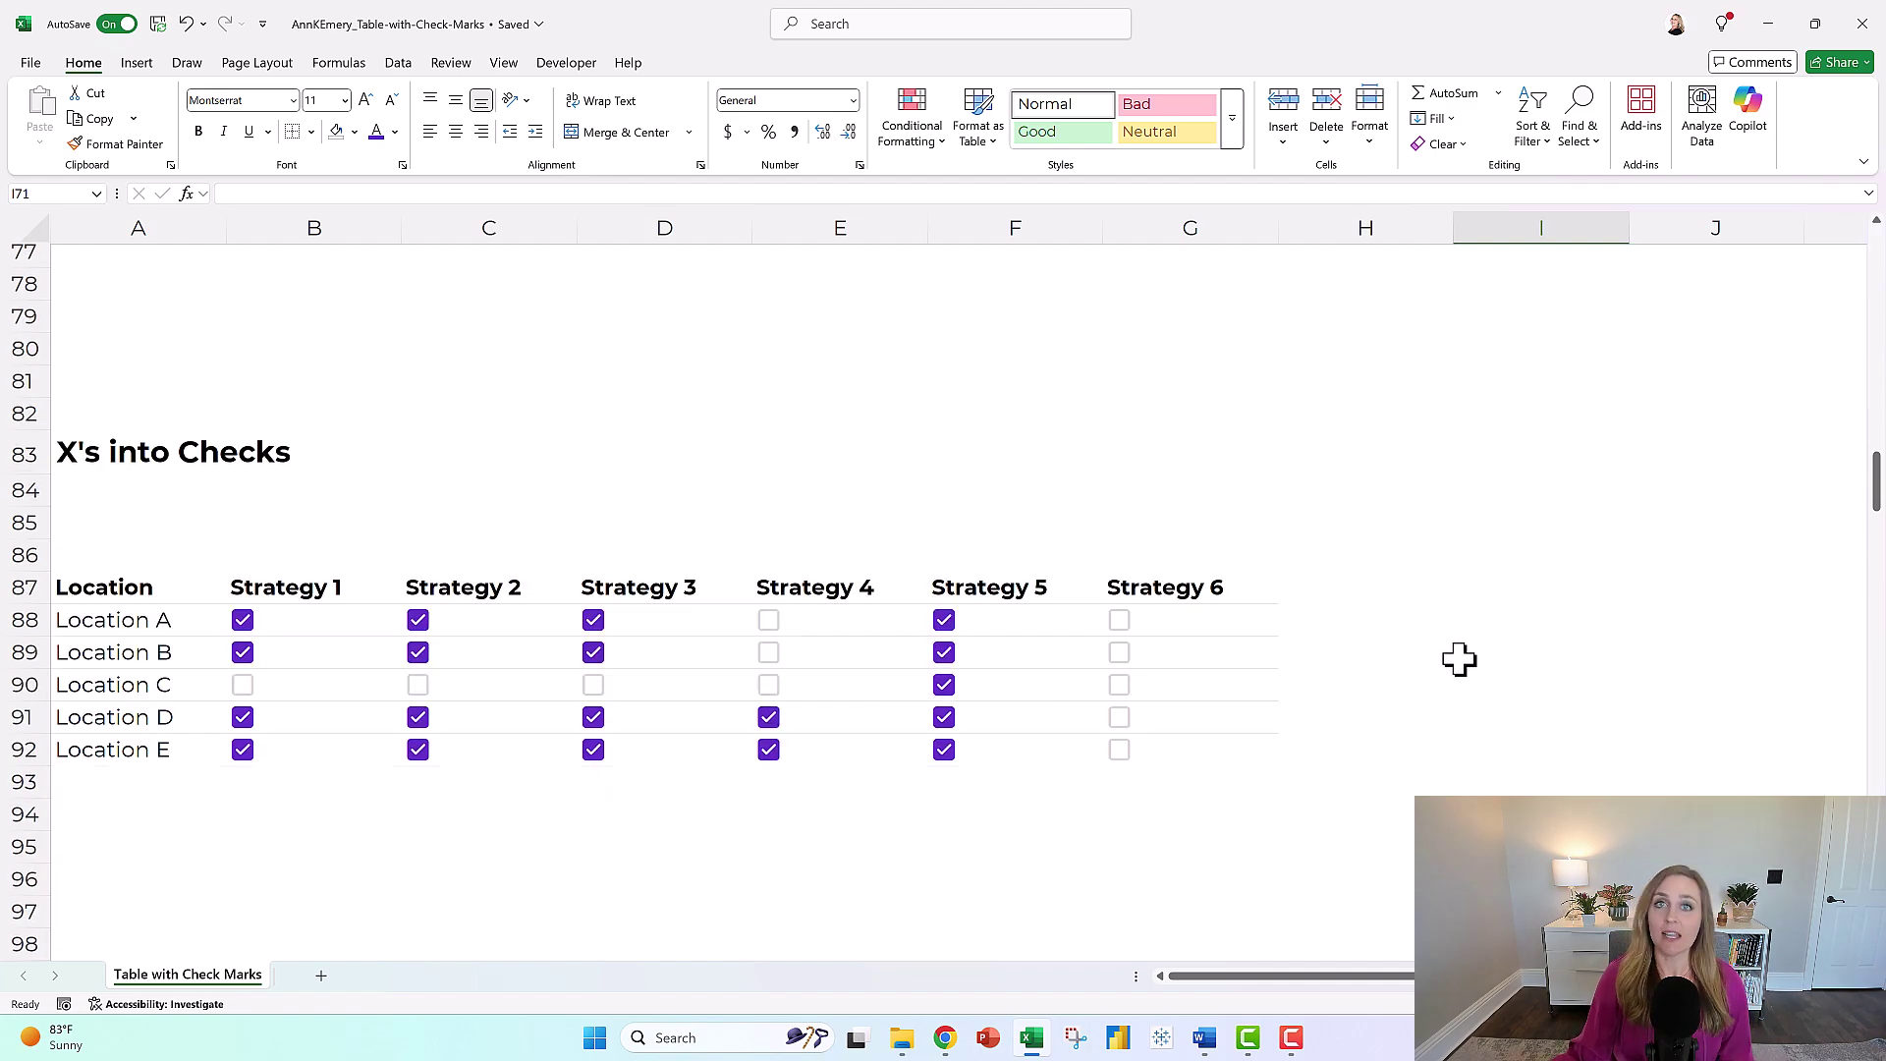
click(770, 619)
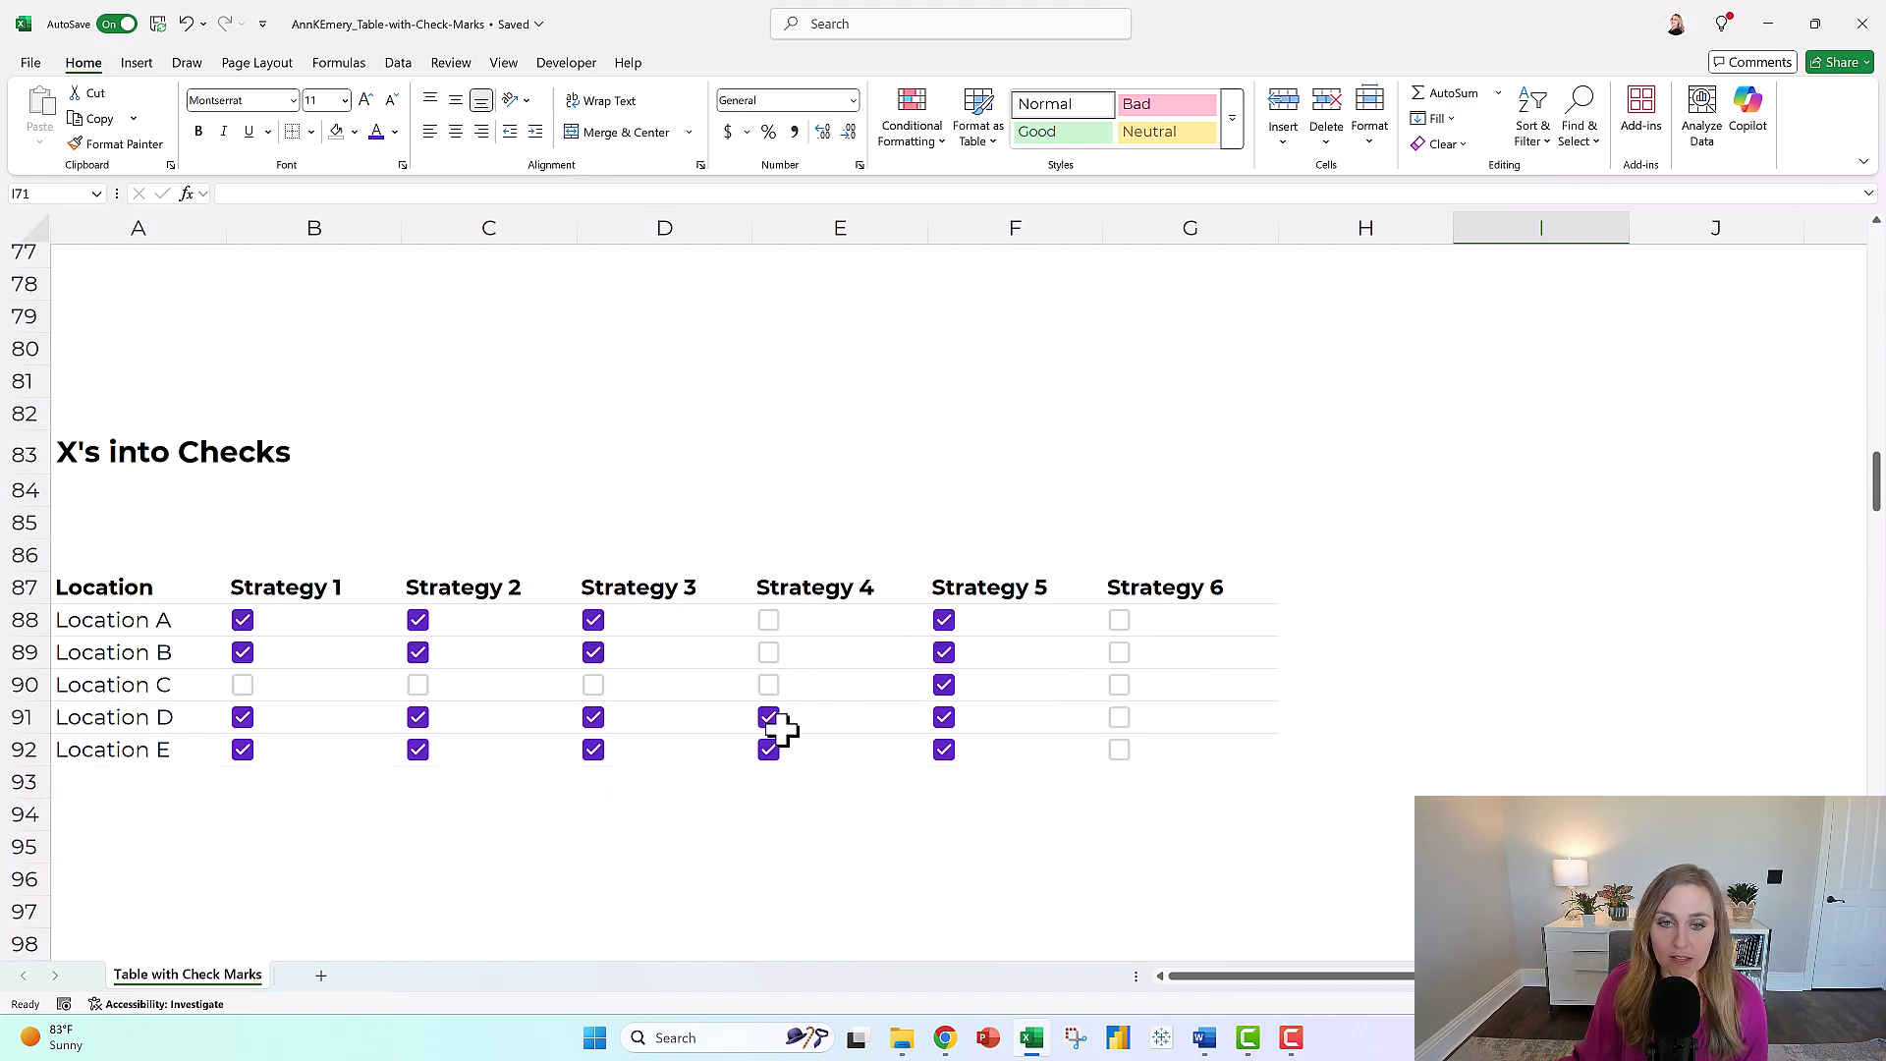
drag(813, 622, 817, 682)
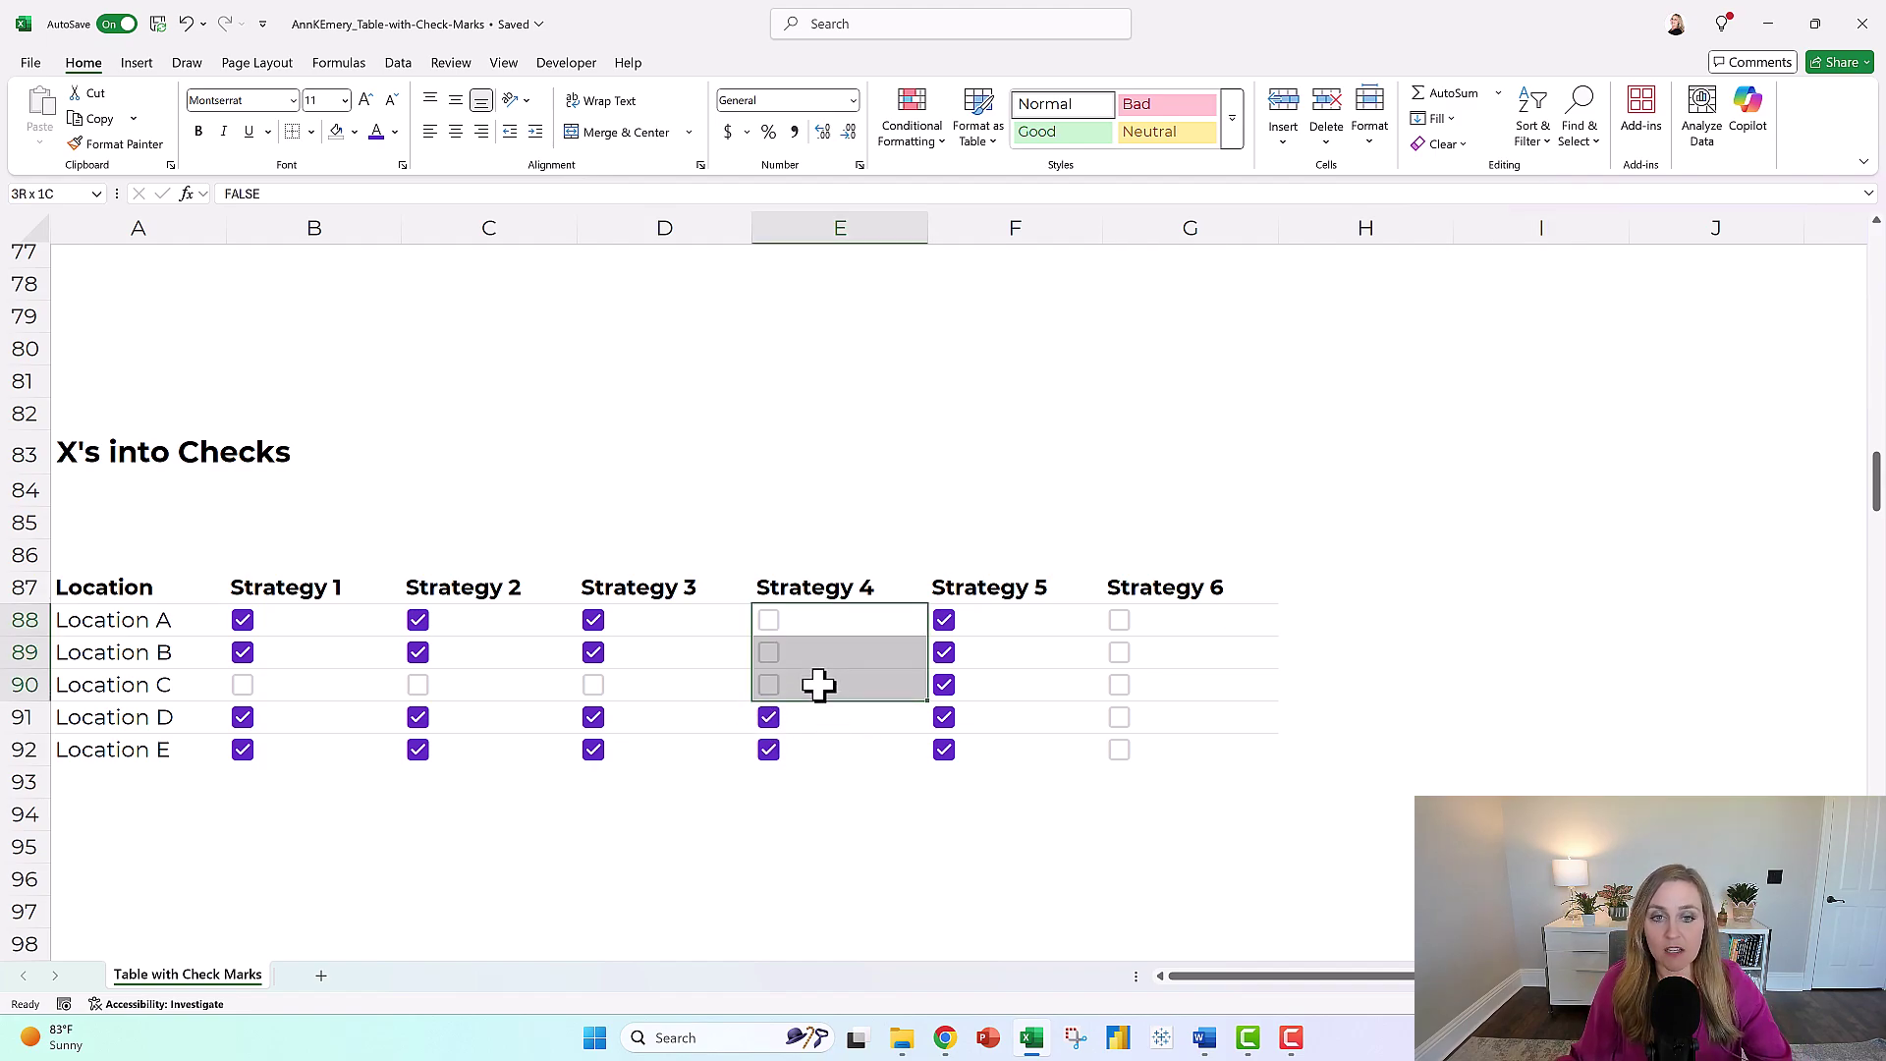
key(Delete)
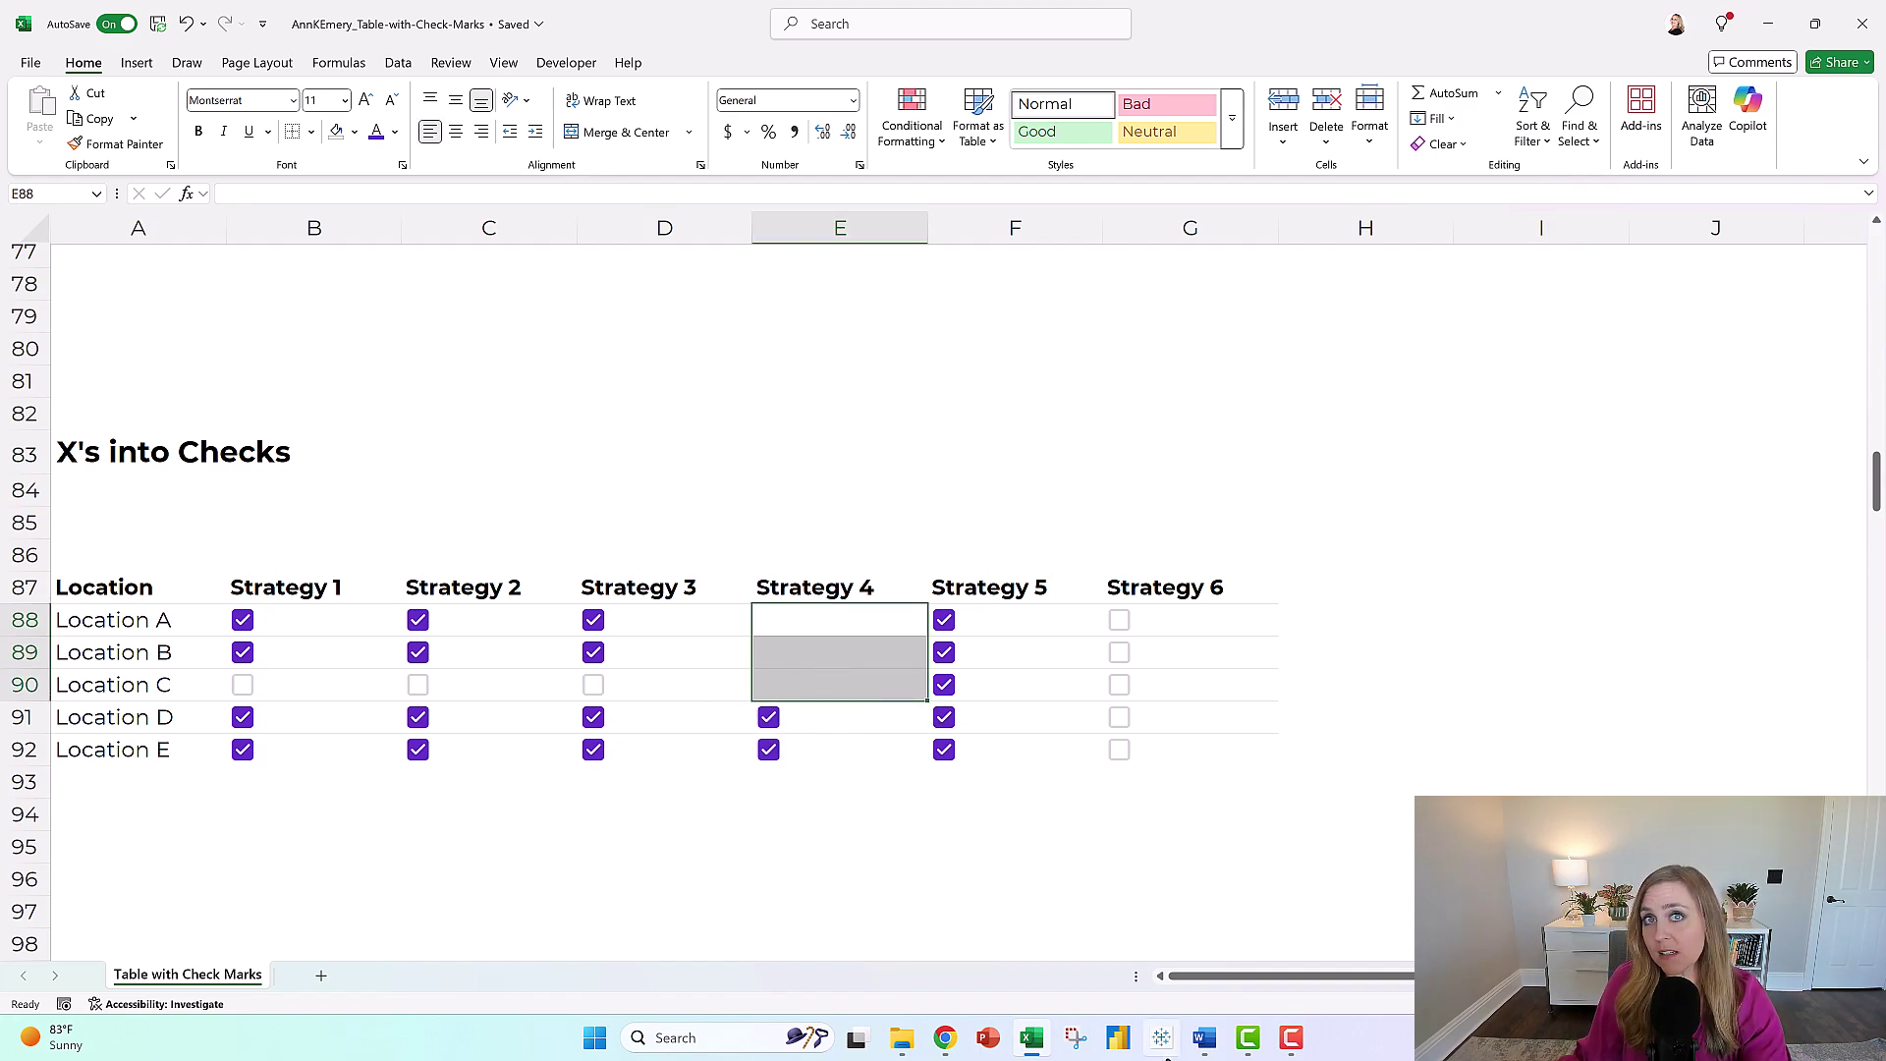
click(187, 23)
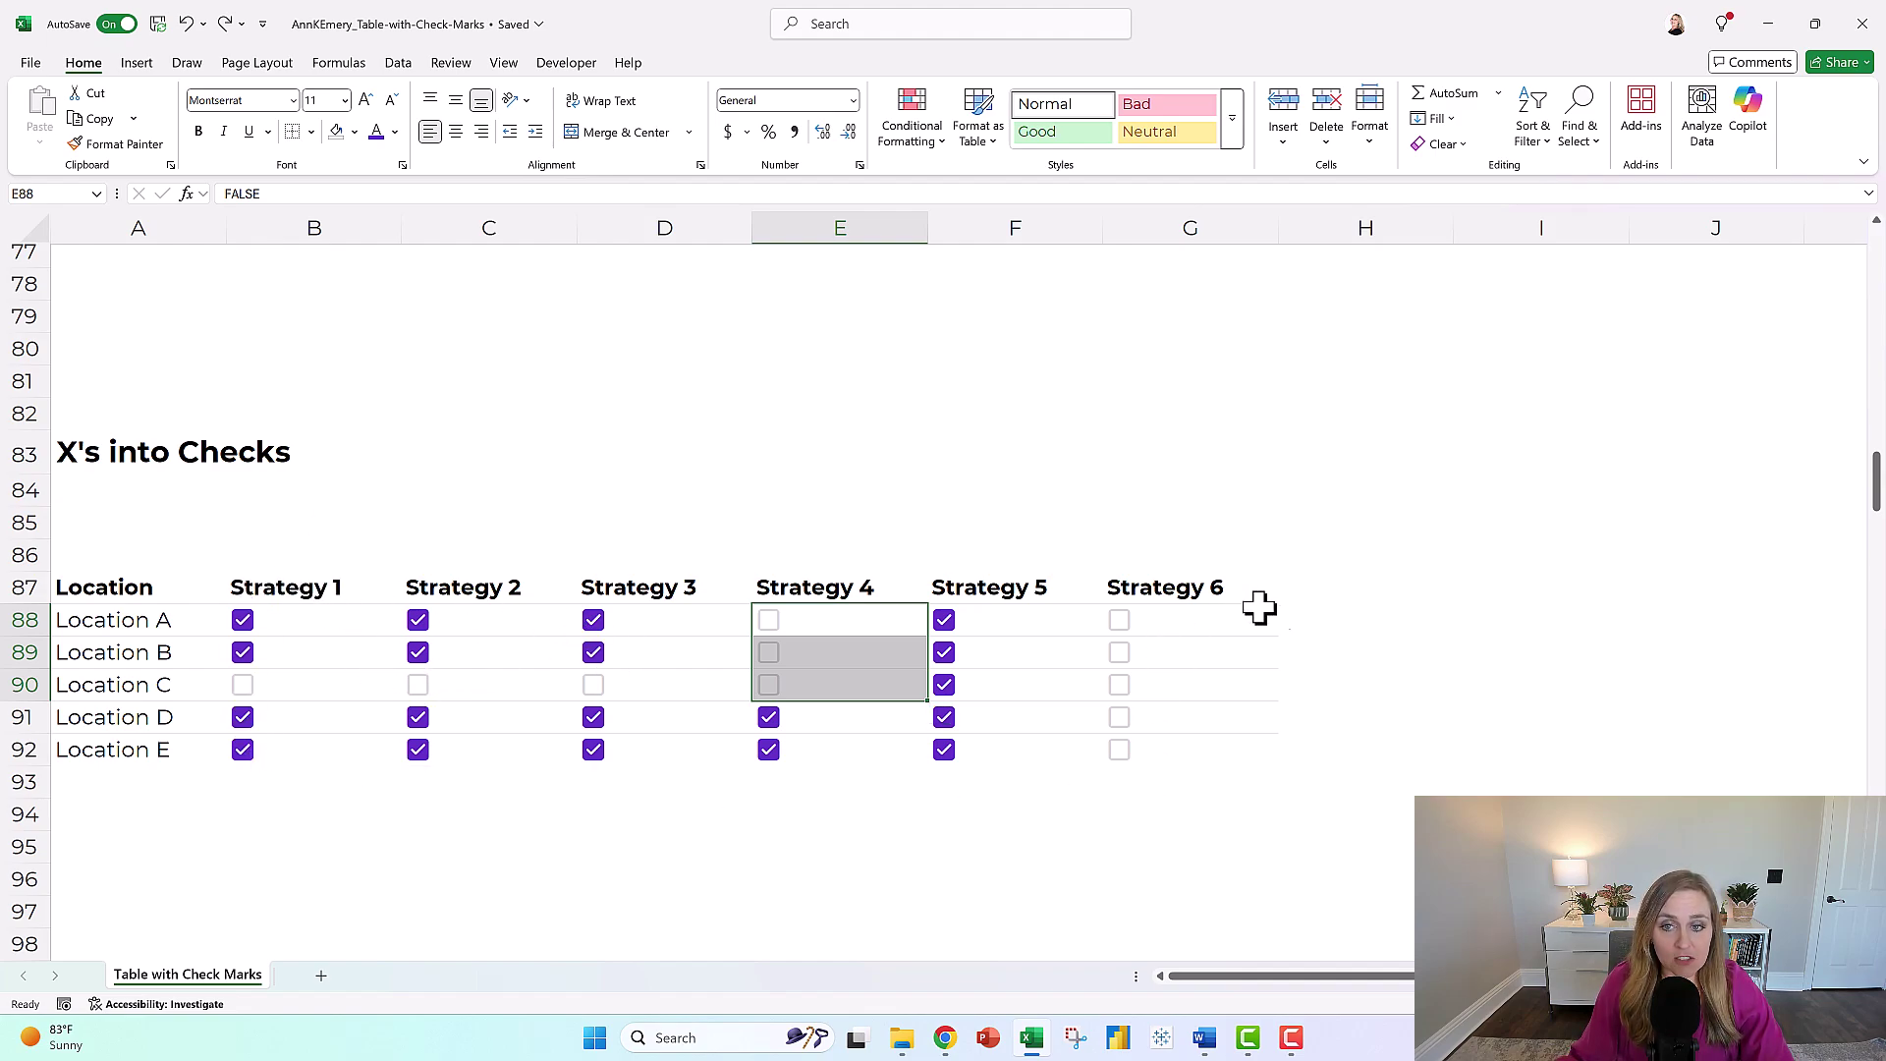
click(1306, 619)
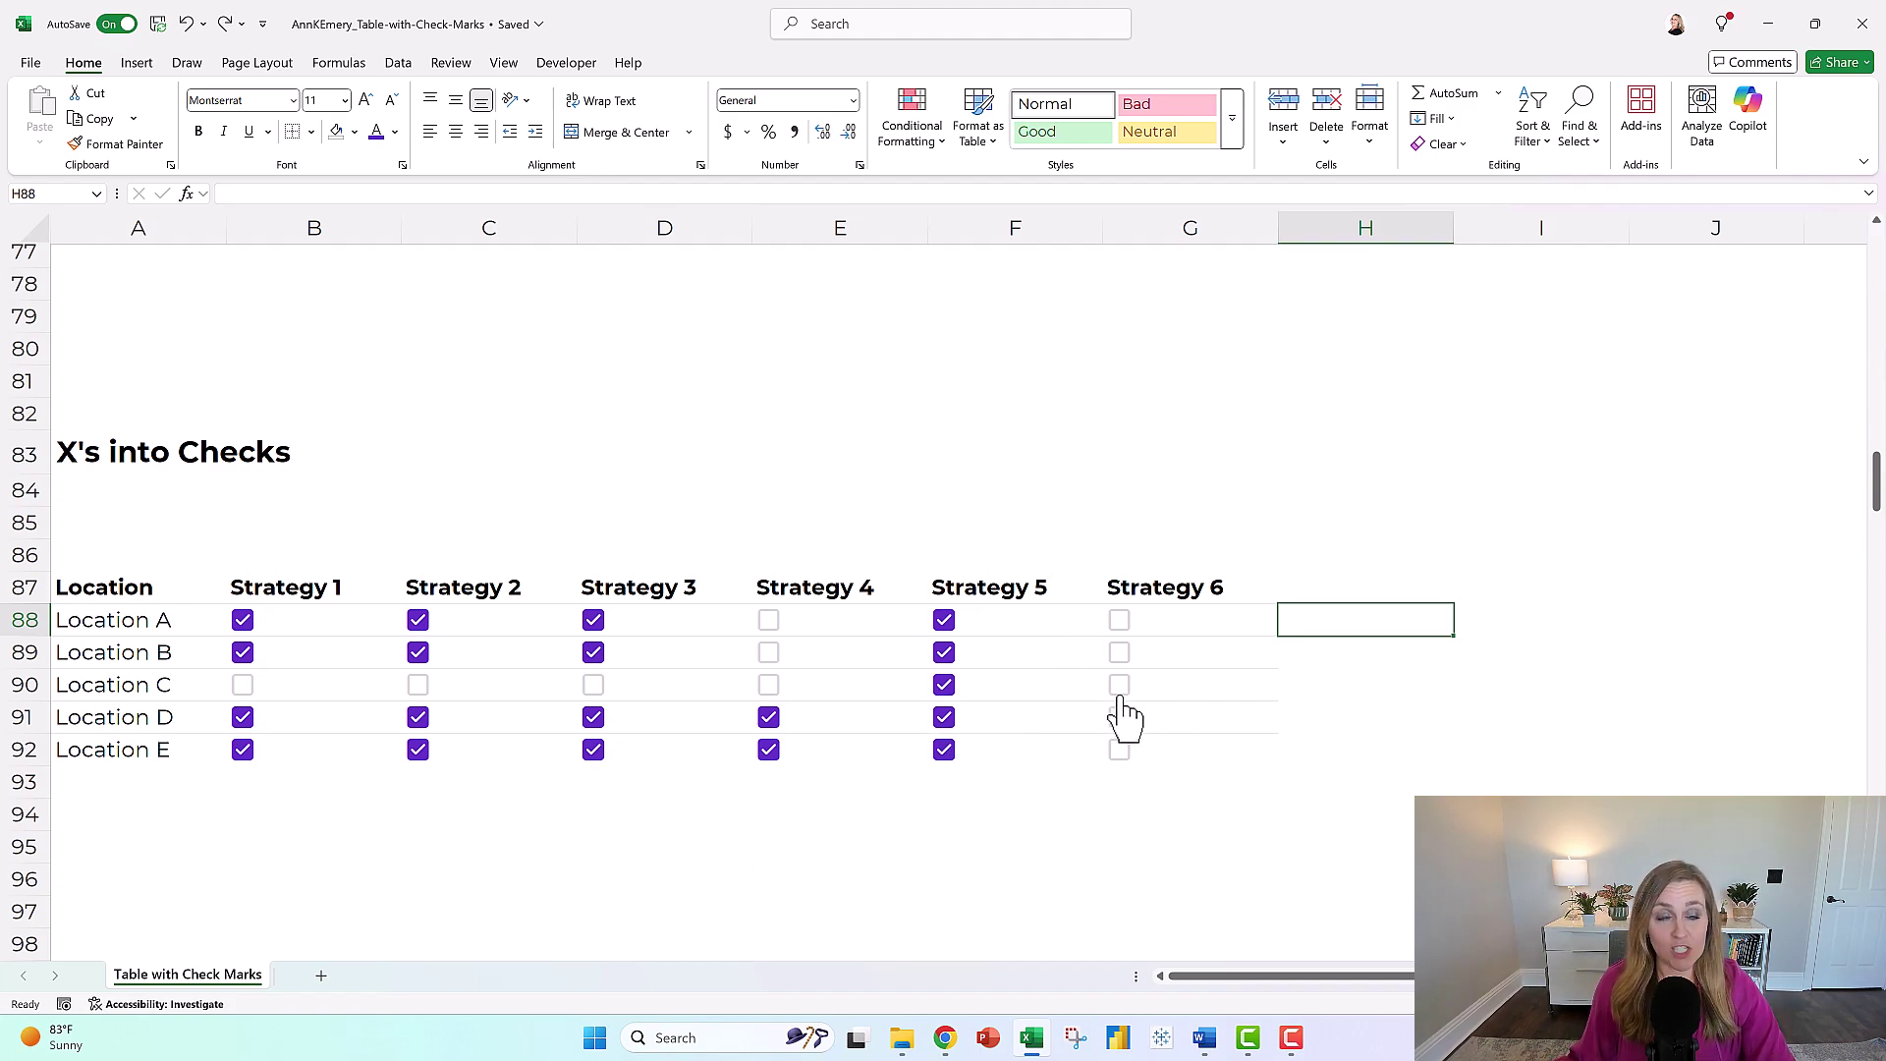
click(137, 64)
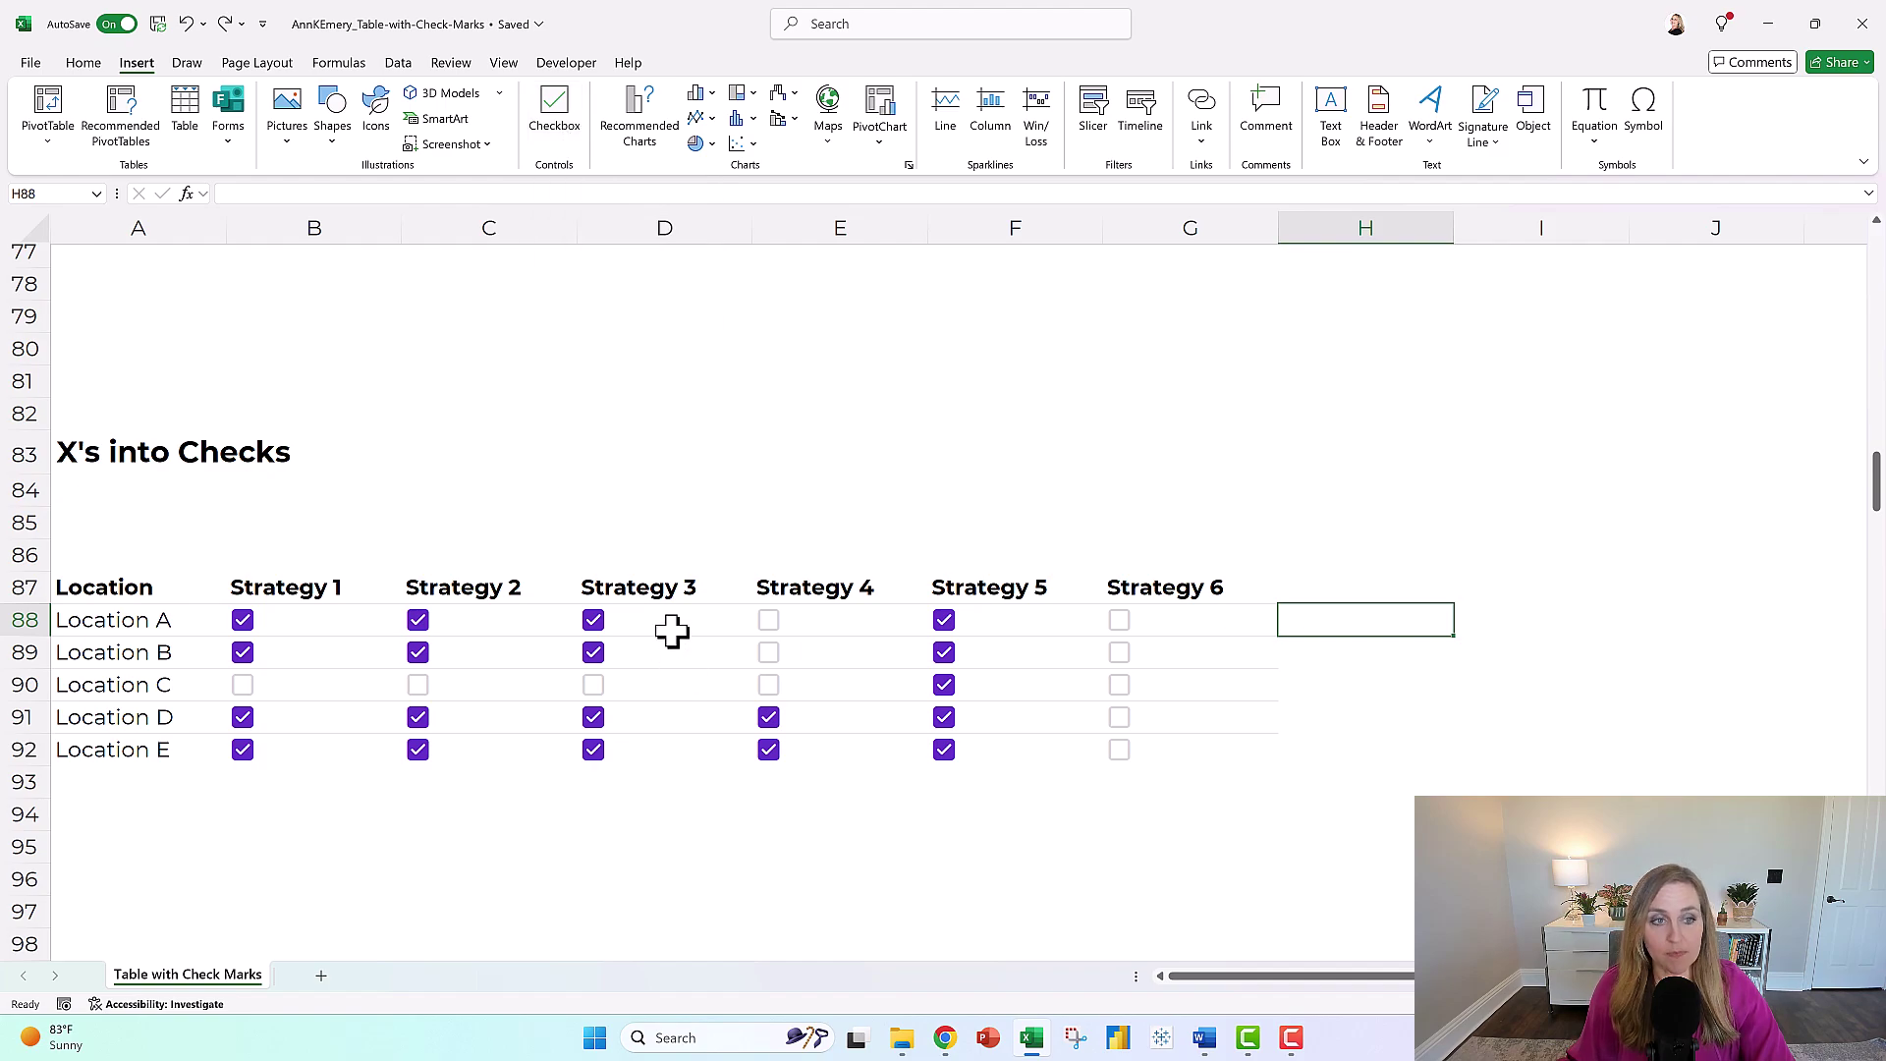
scroll(672, 629, down, 5)
scroll(672, 630, down, 3)
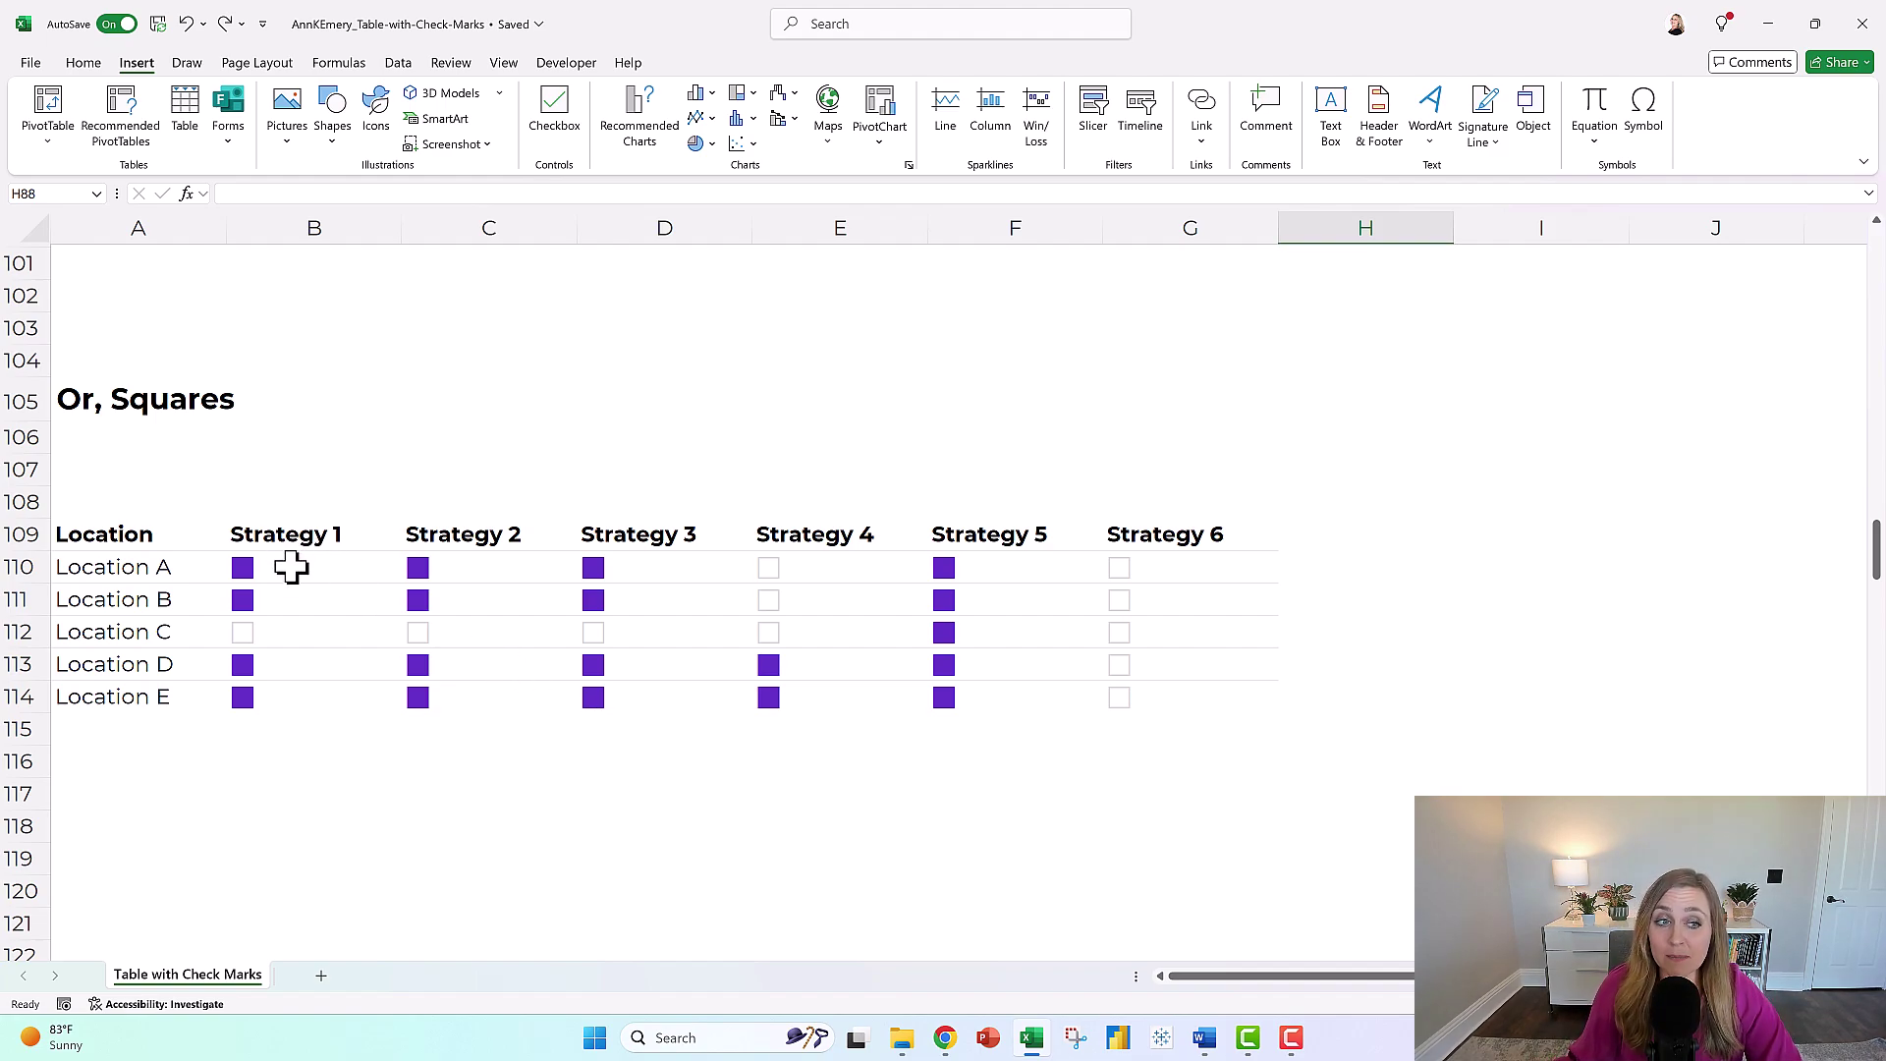
drag(291, 567, 1234, 698)
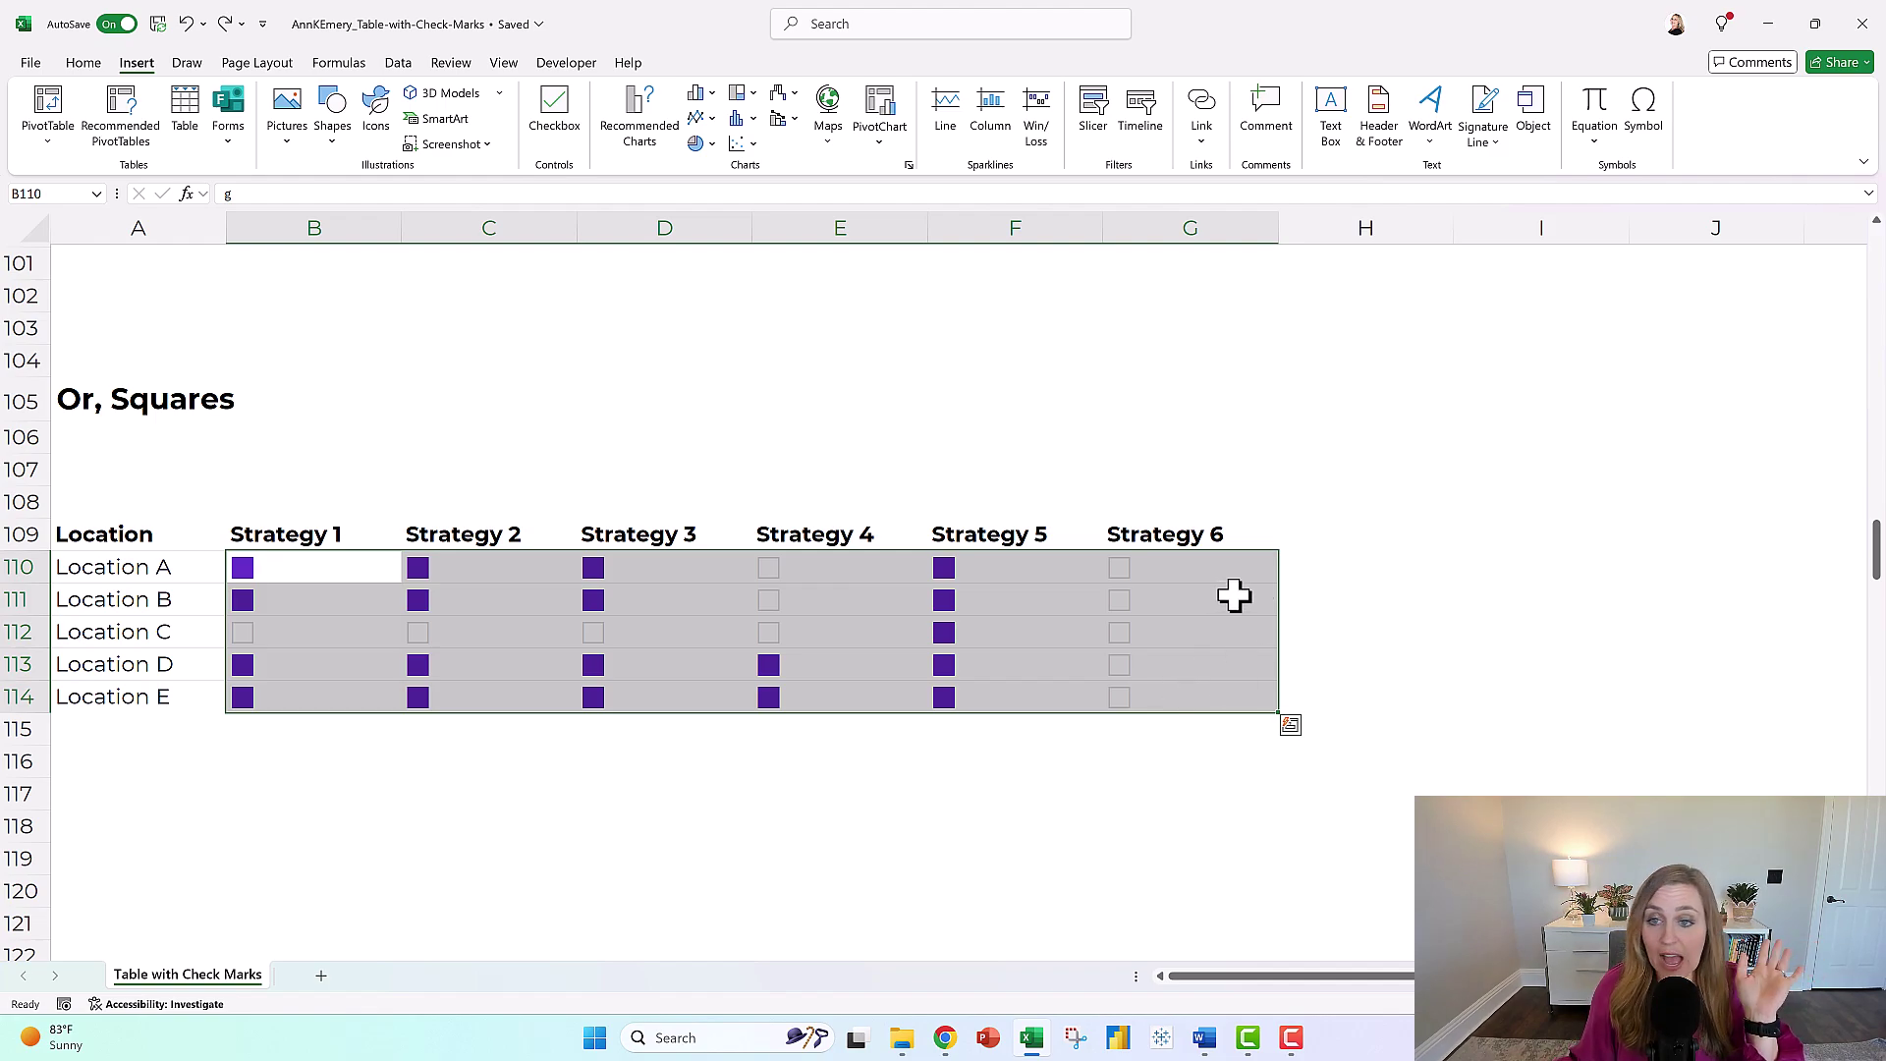
click(1297, 575)
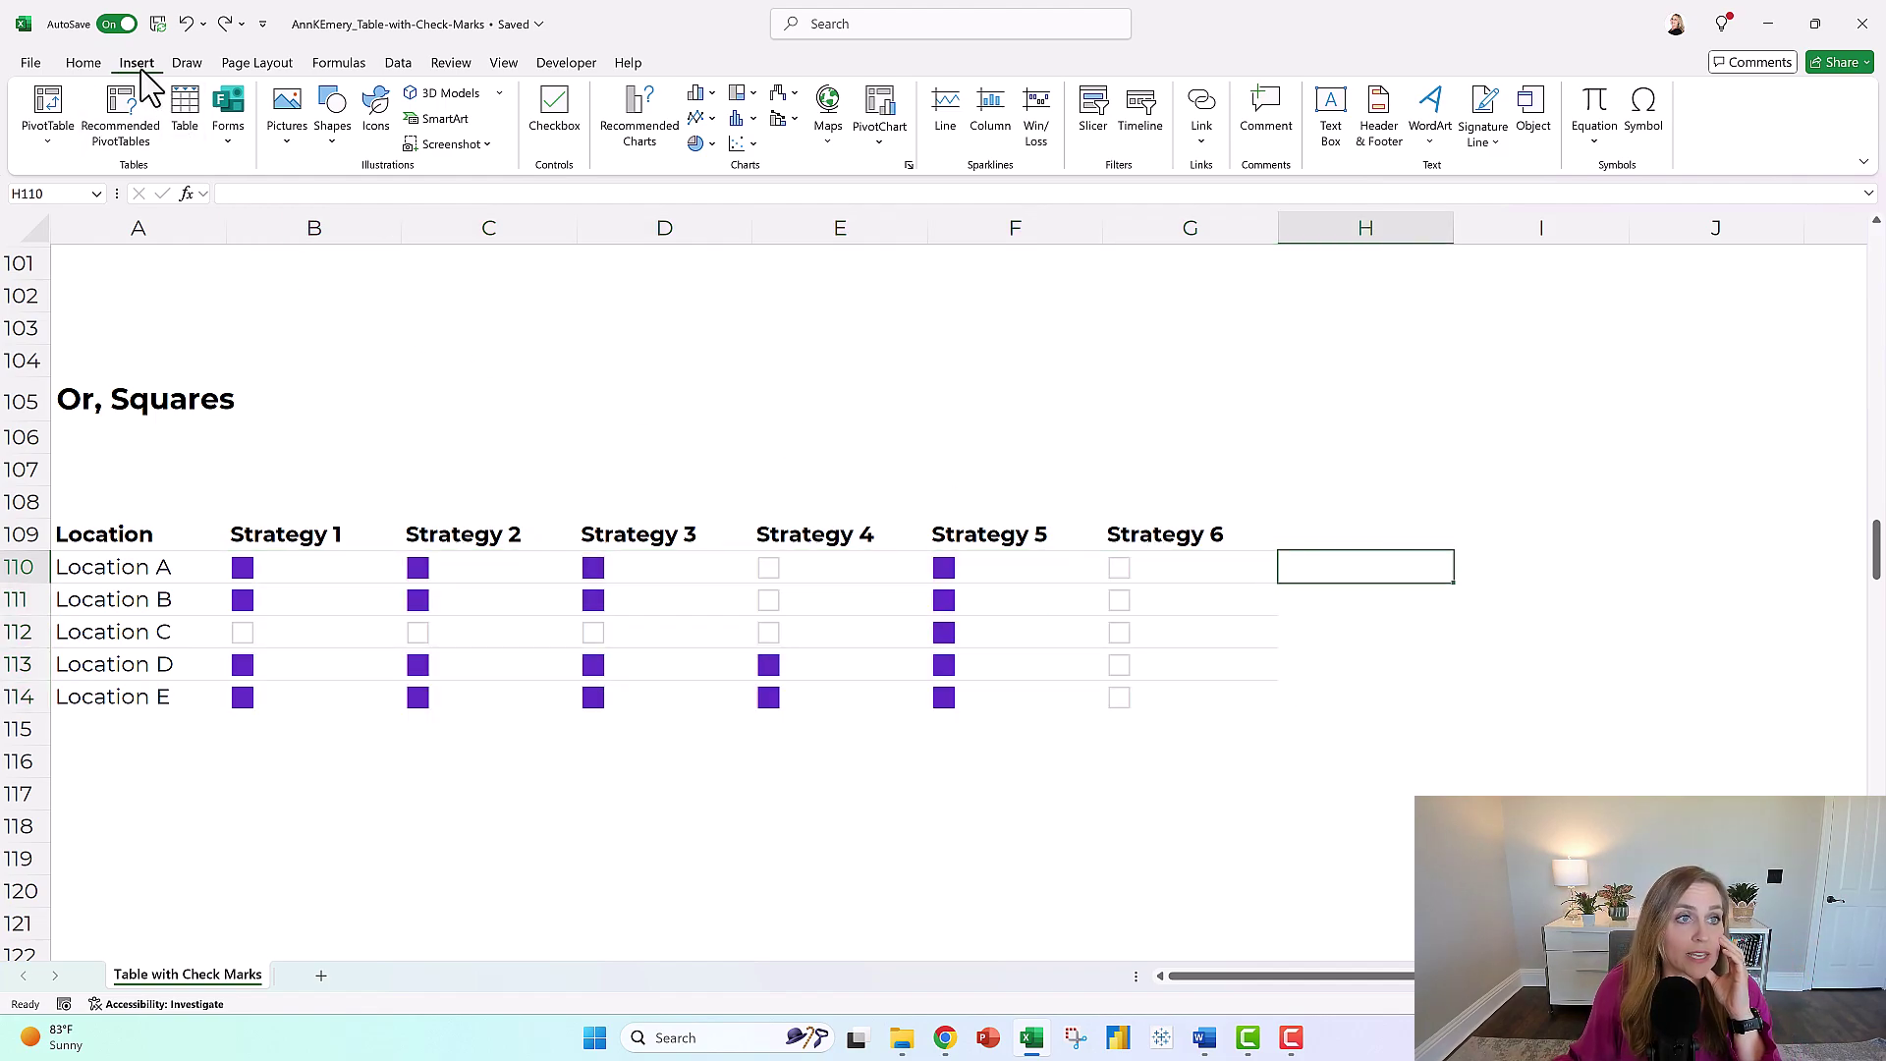
click(332, 141)
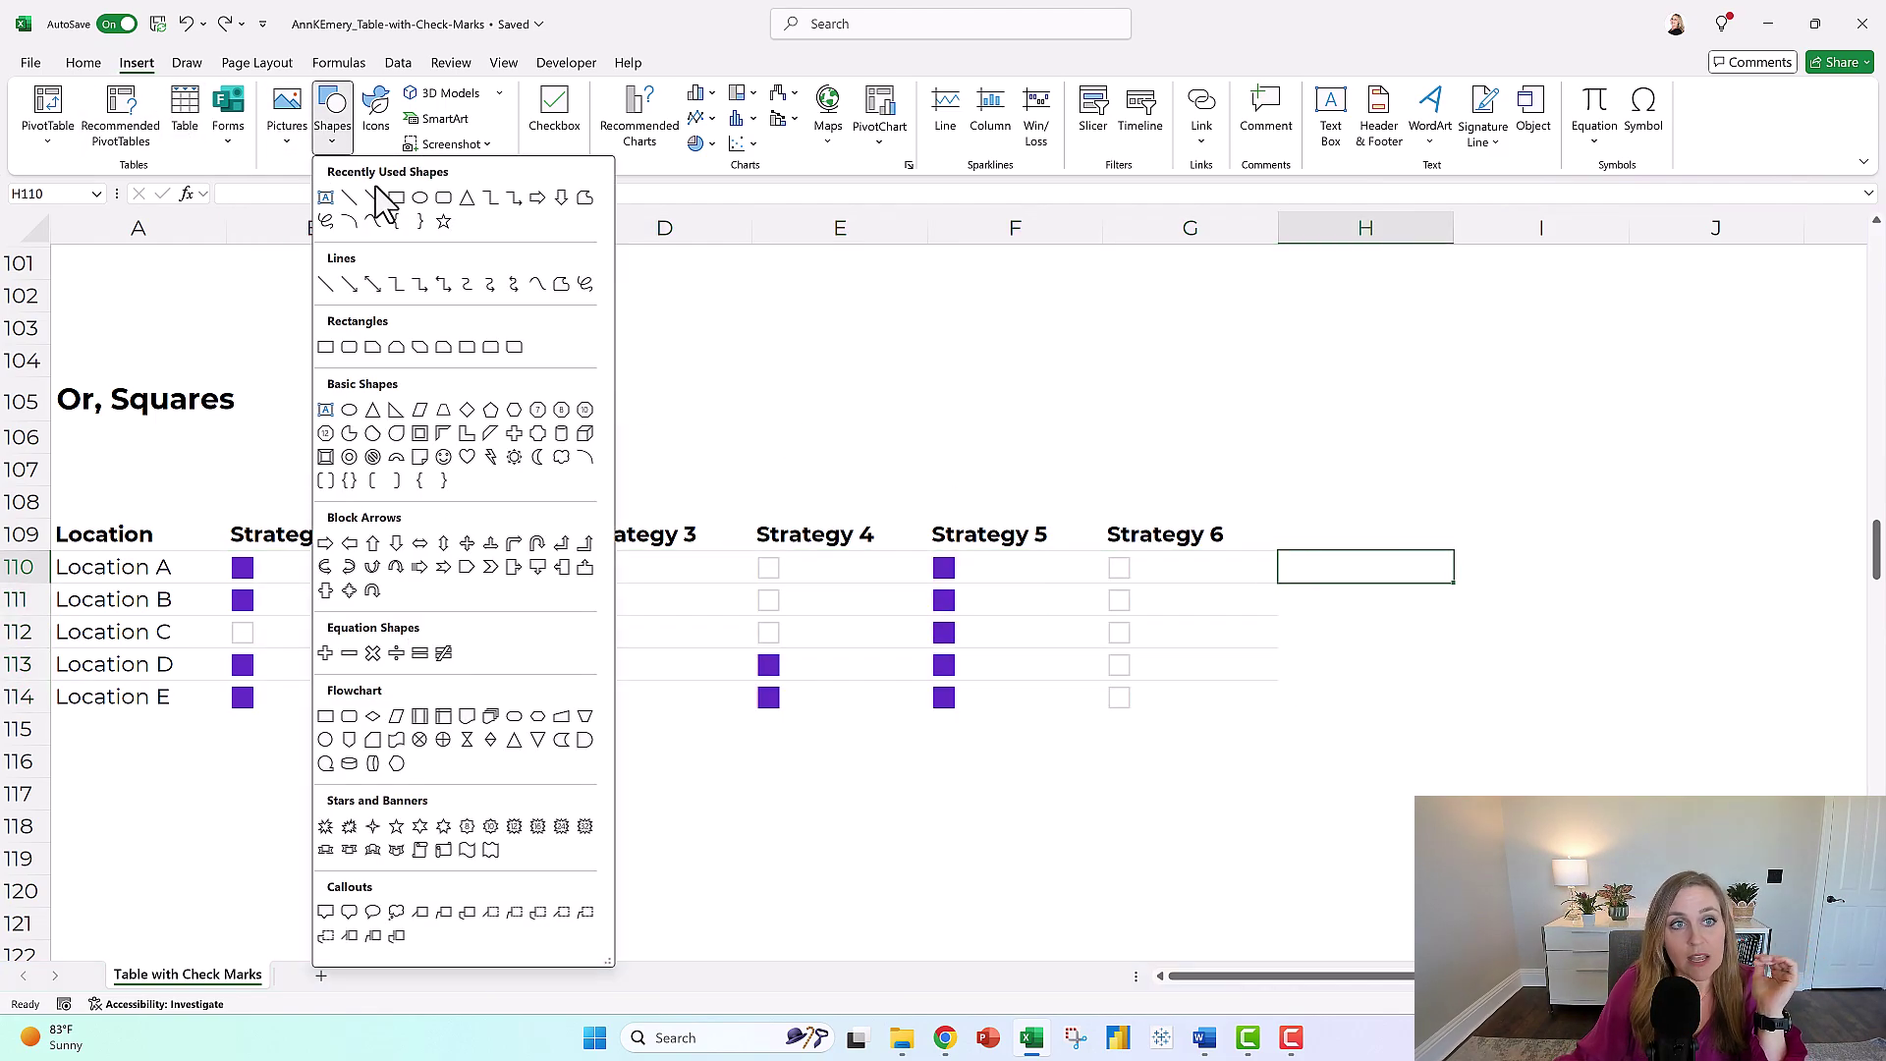
click(398, 199)
drag(1299, 556, 1356, 587)
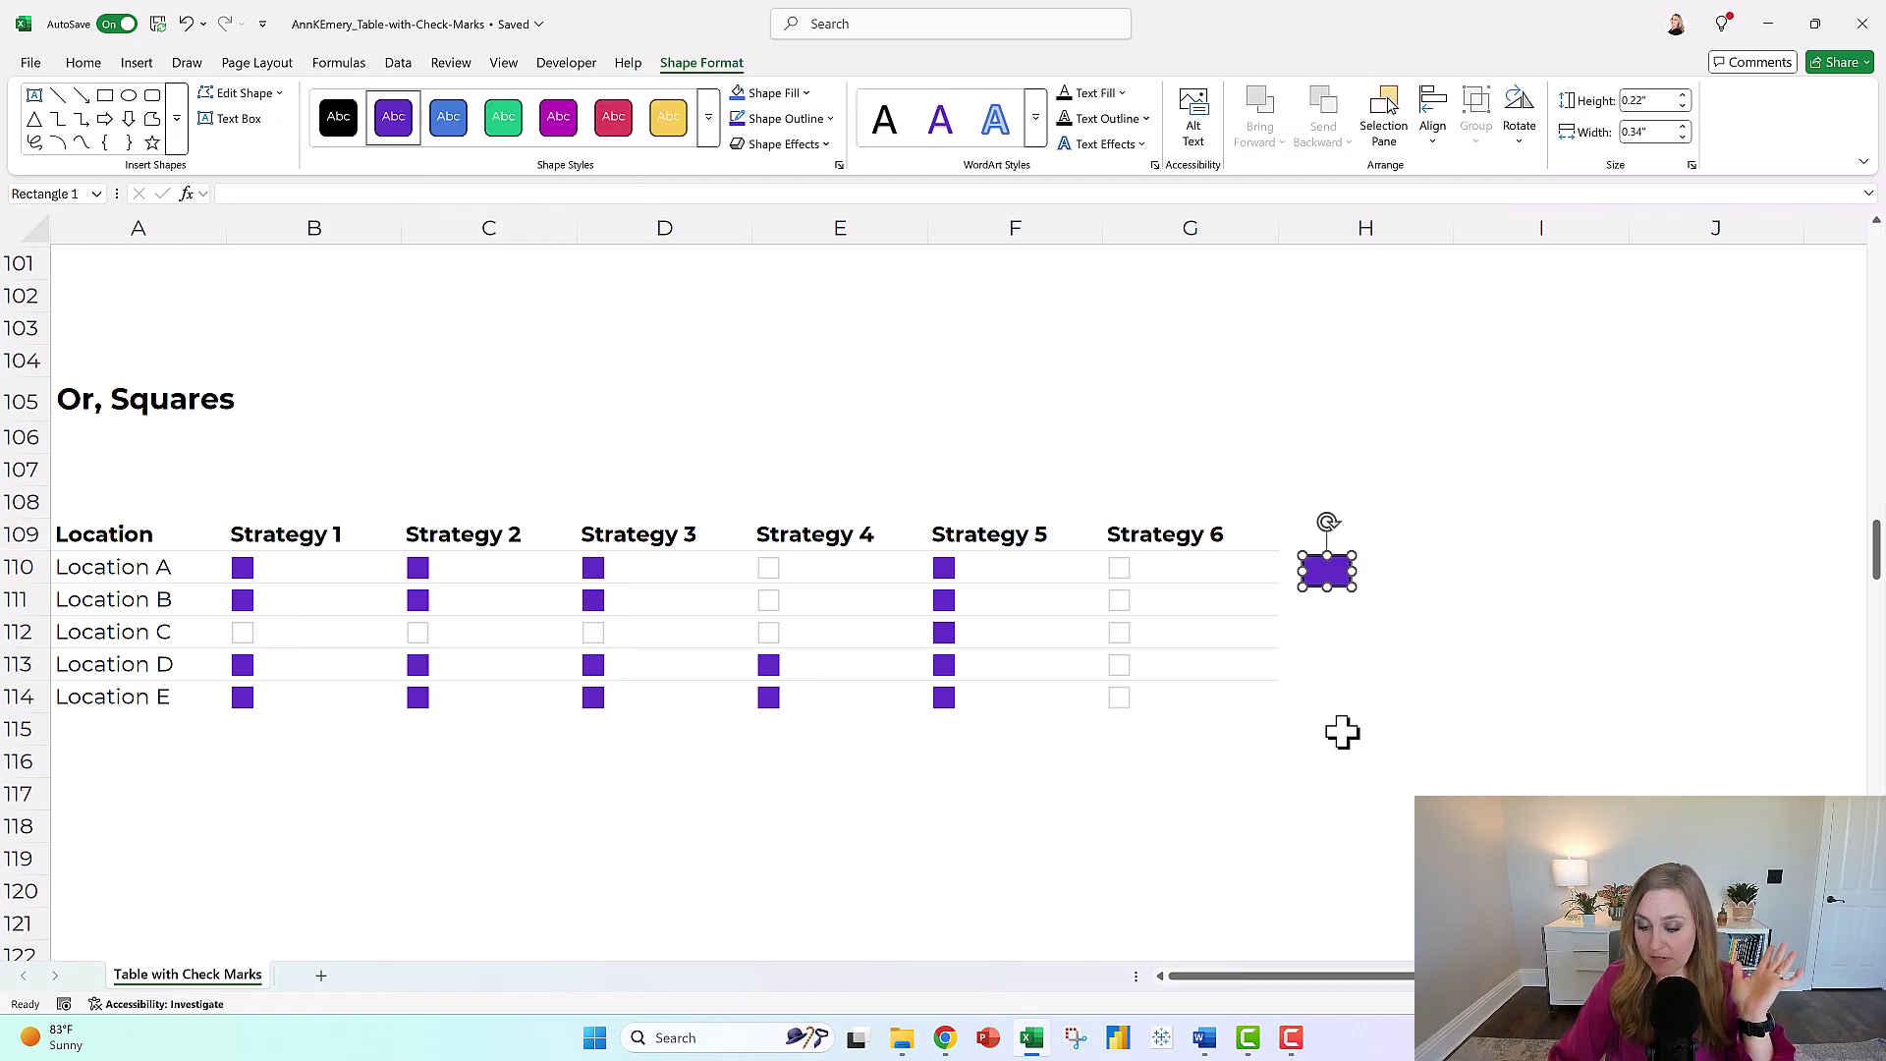
key(Delete)
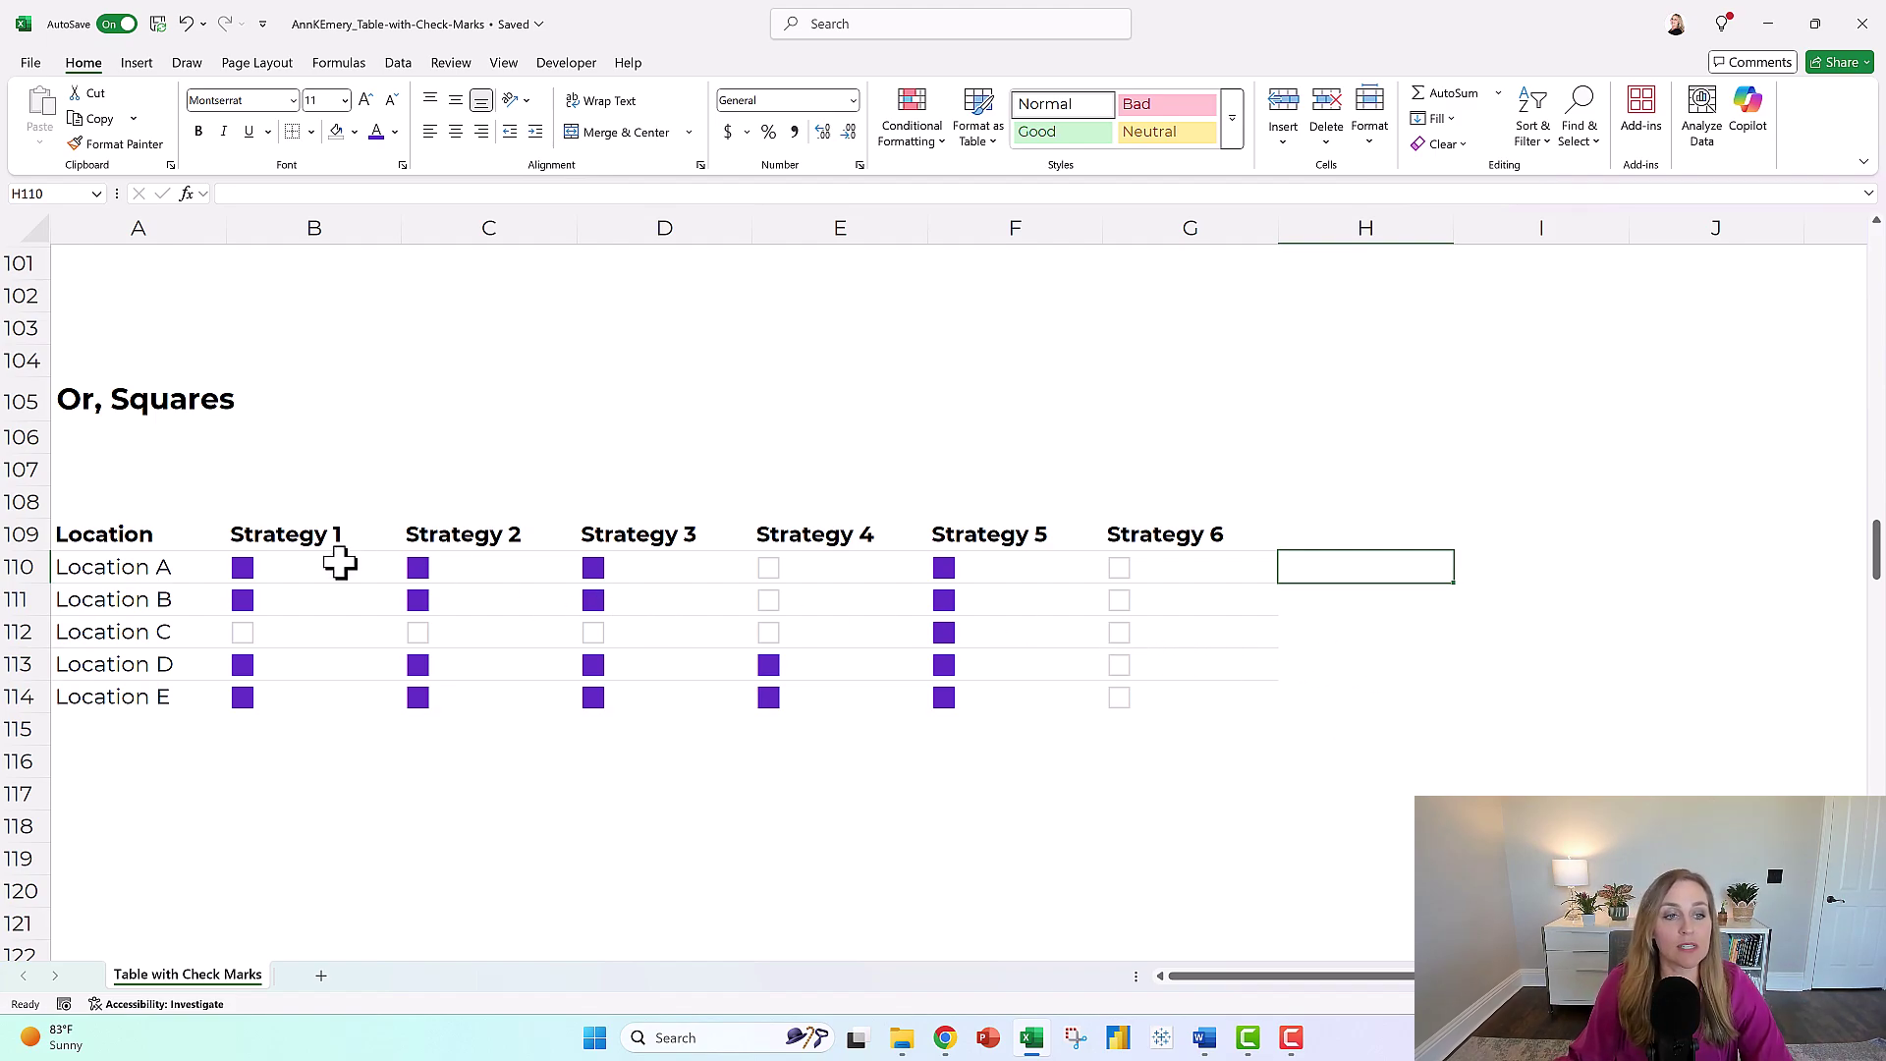
Step: Switch the square cells B110:G114 to Arial to reveal the underlying g and c letters
drag(341, 565, 1127, 694)
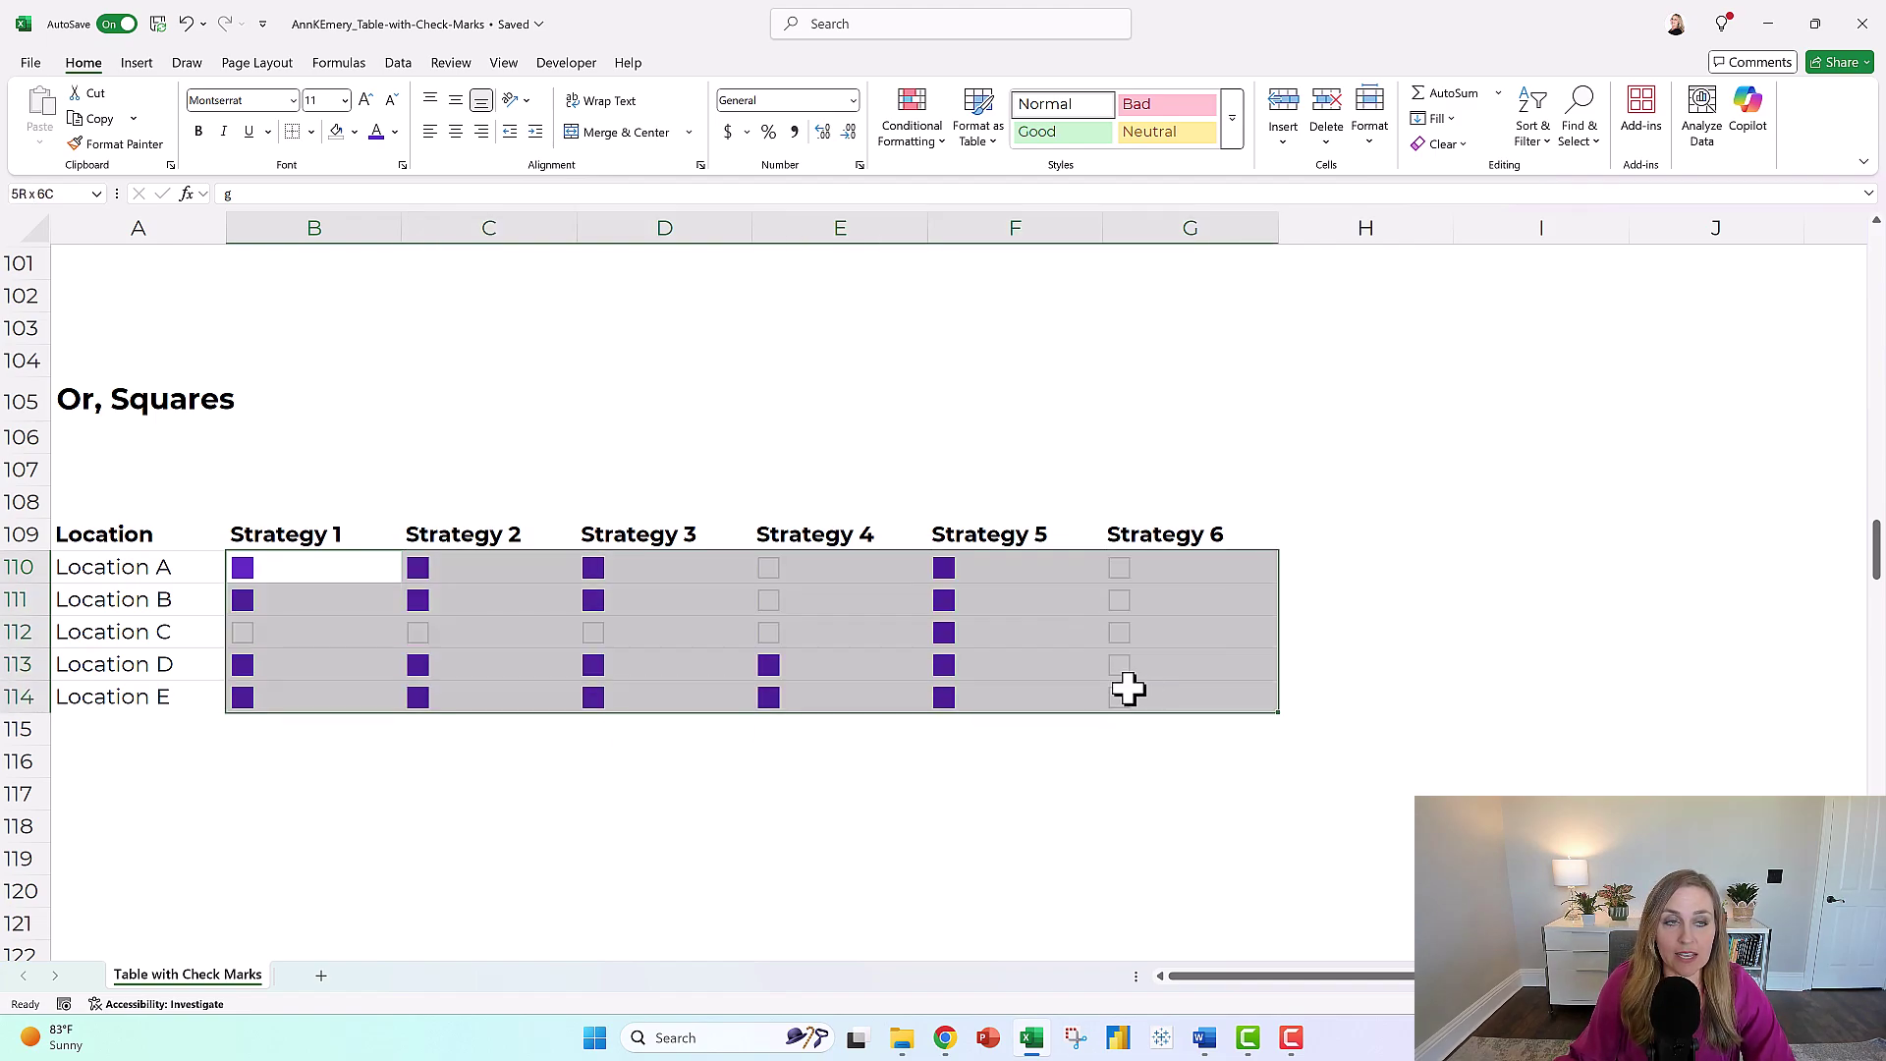
click(253, 106)
text(Arial)
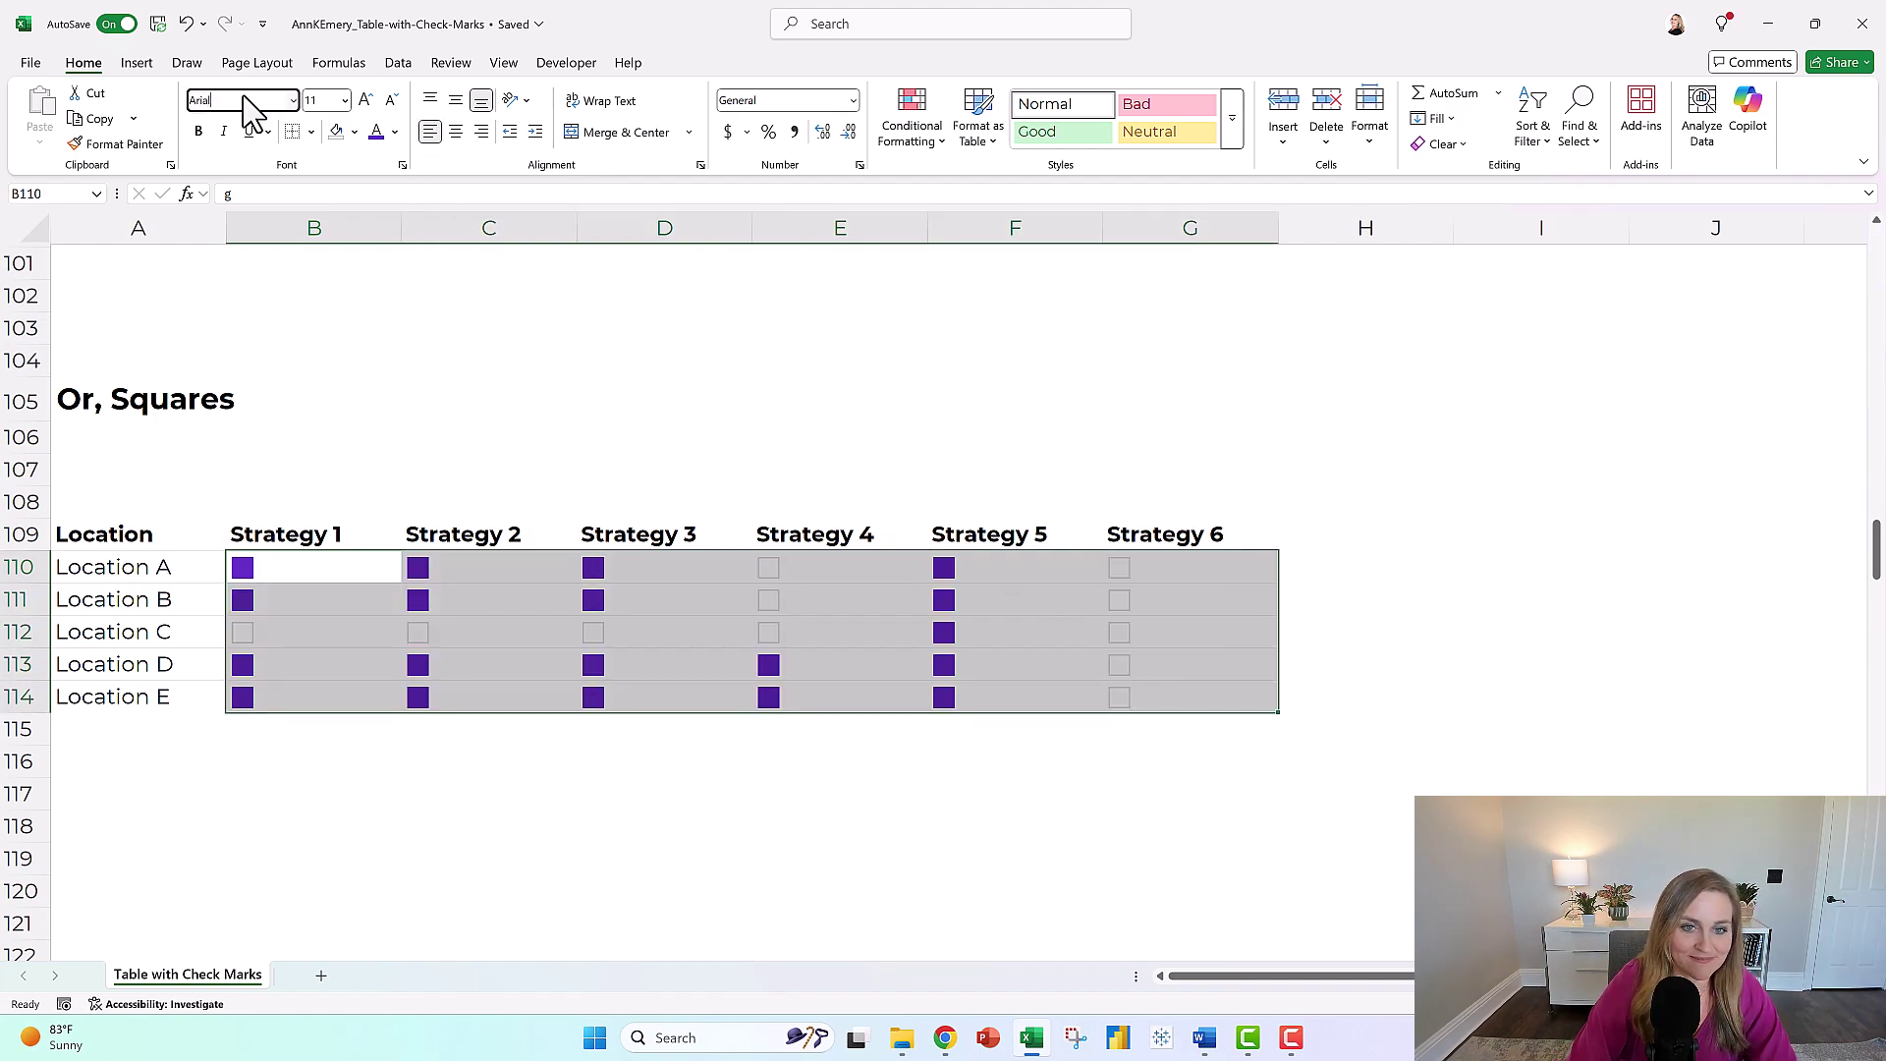
key(Return)
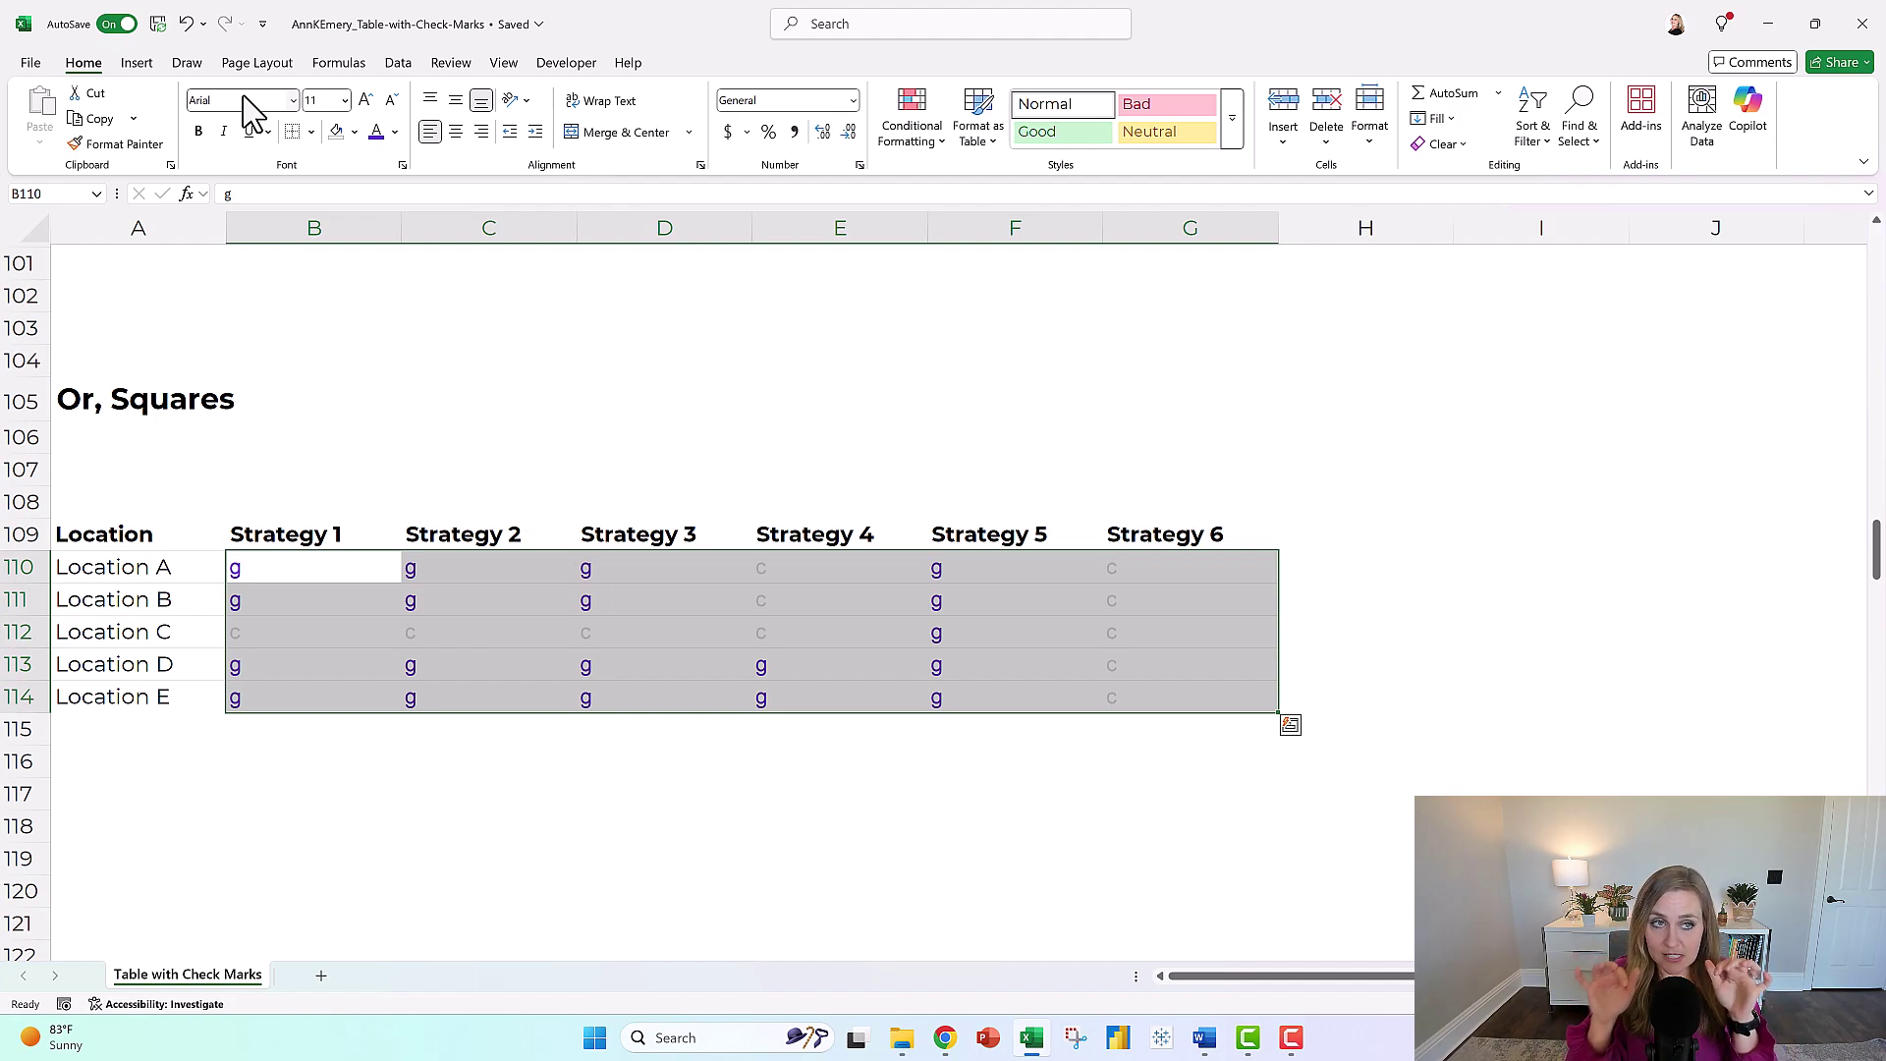
Step: Restore Webdings so the letters show as squares, and open Conditional Formatting
click(241, 99)
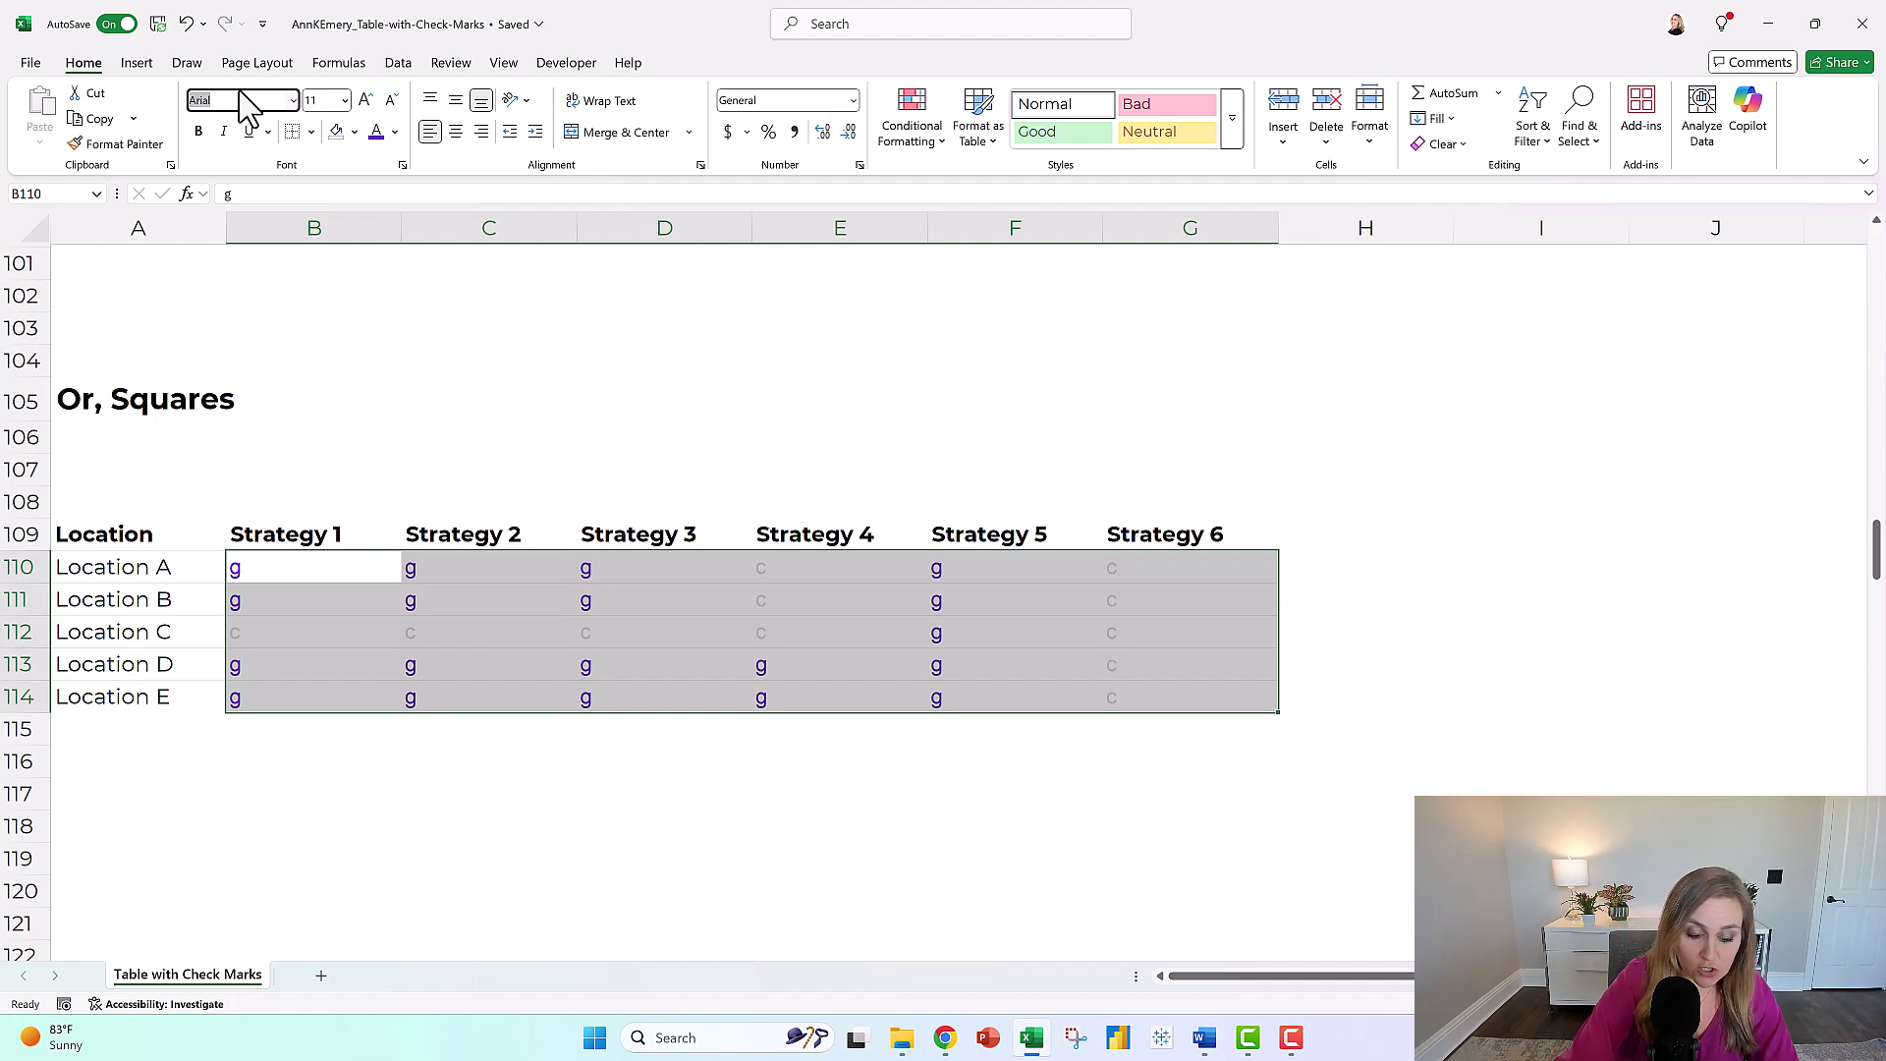
text(we)
key(Return)
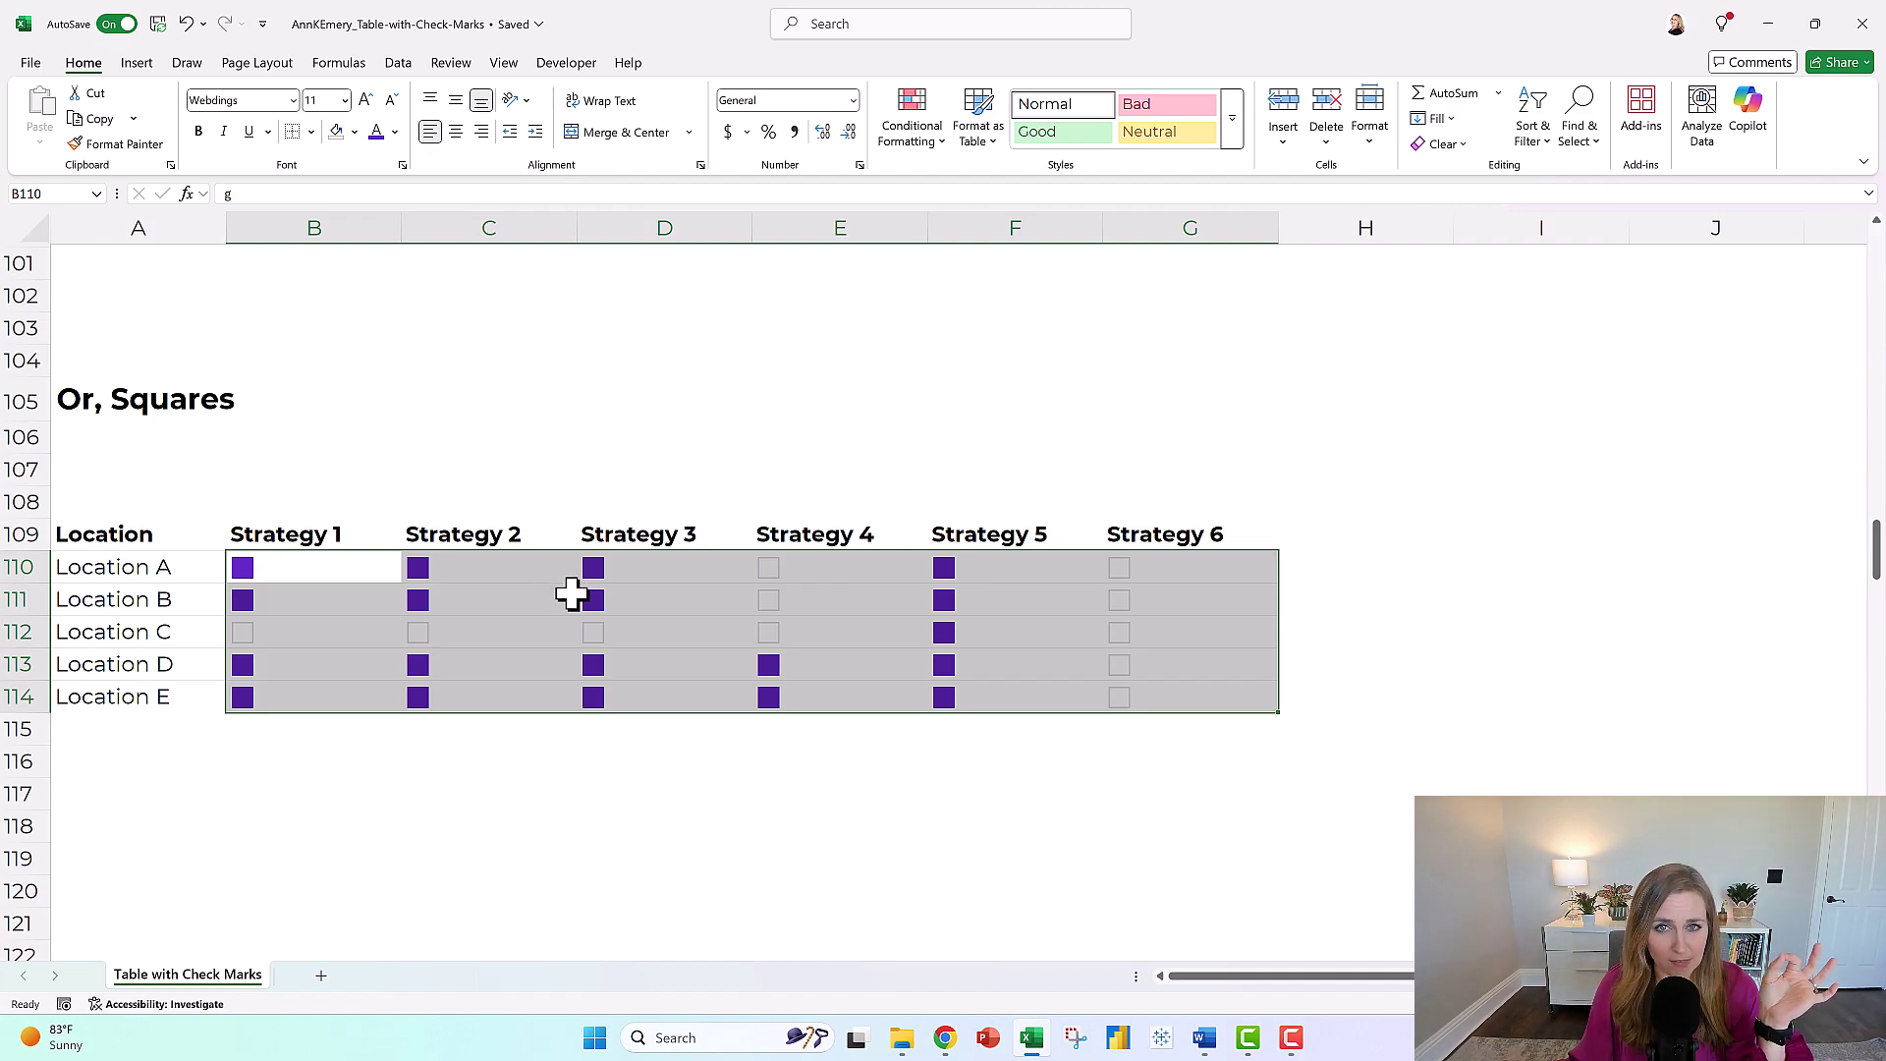
click(921, 141)
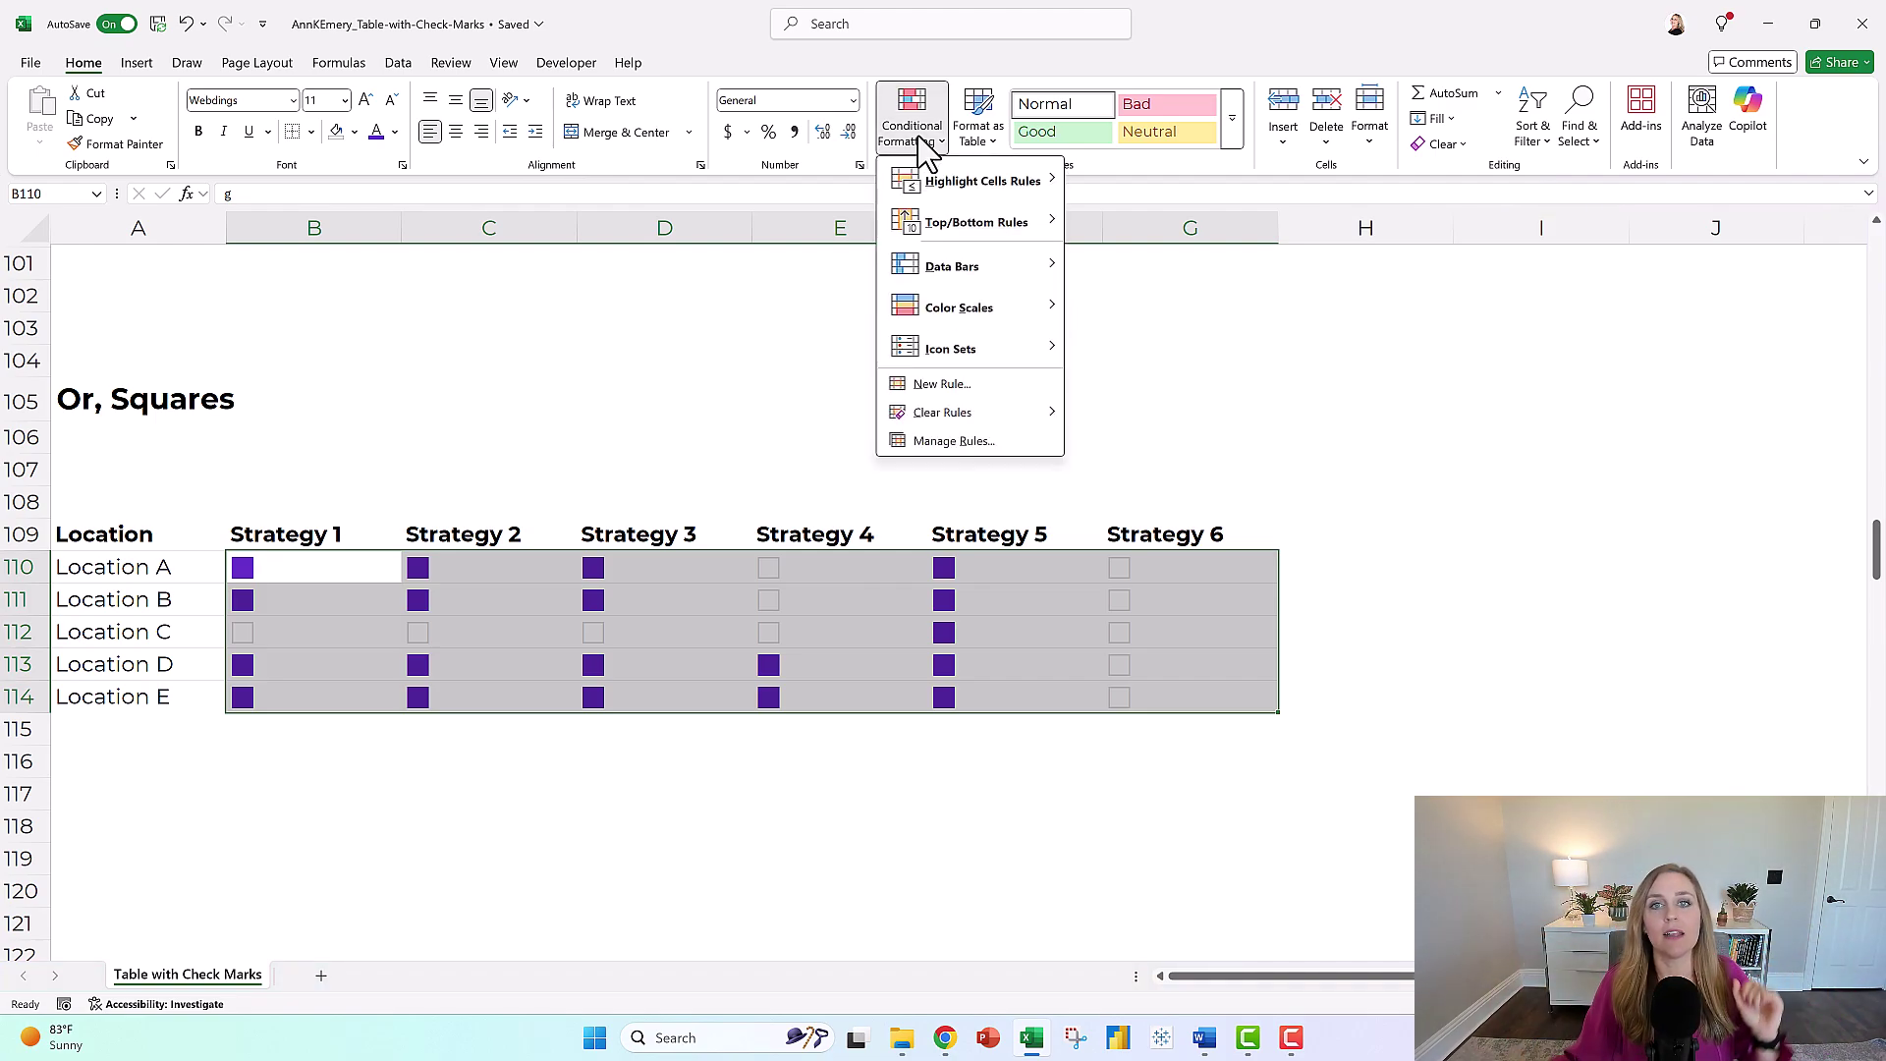
Step: Review the 'Cell Value contains g' rule in Manage Rules, then close it
mouse_move(946, 193)
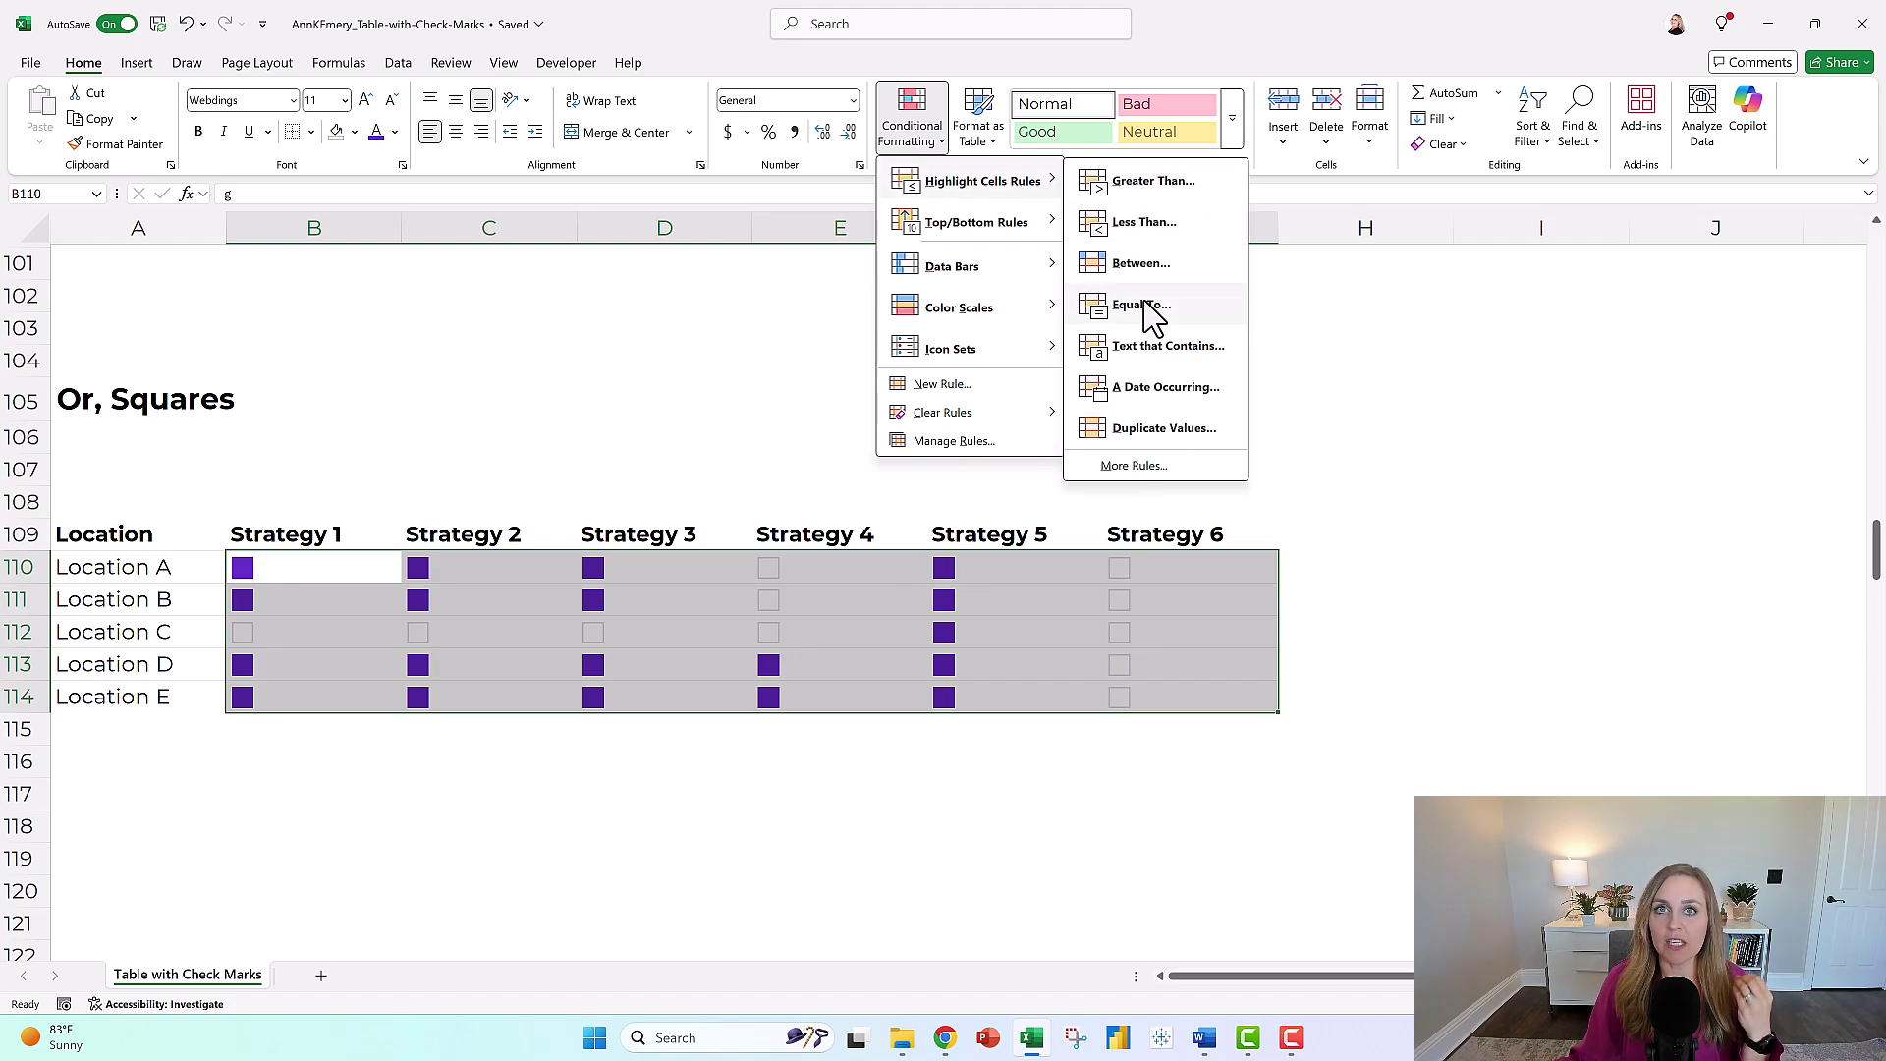
click(953, 441)
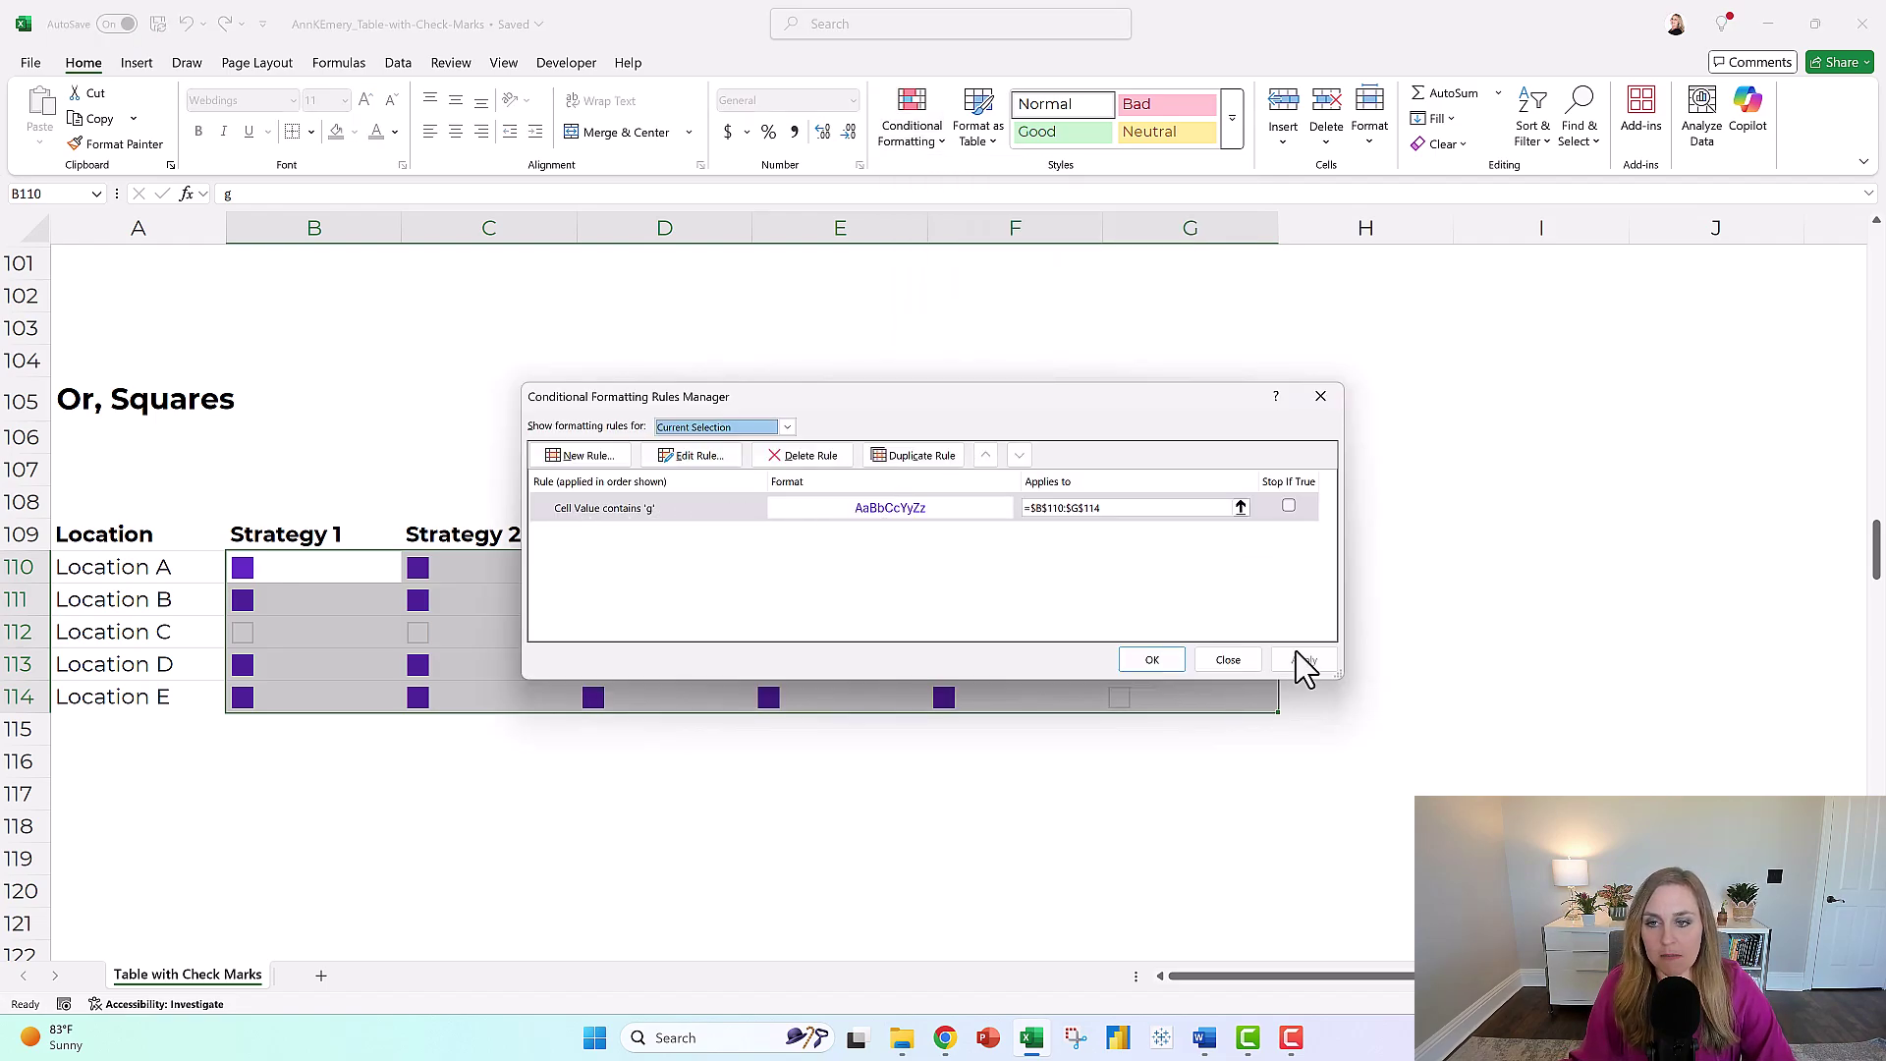
click(1240, 661)
Step: Test the rule by entering g in G113, then undo the change
click(1158, 674)
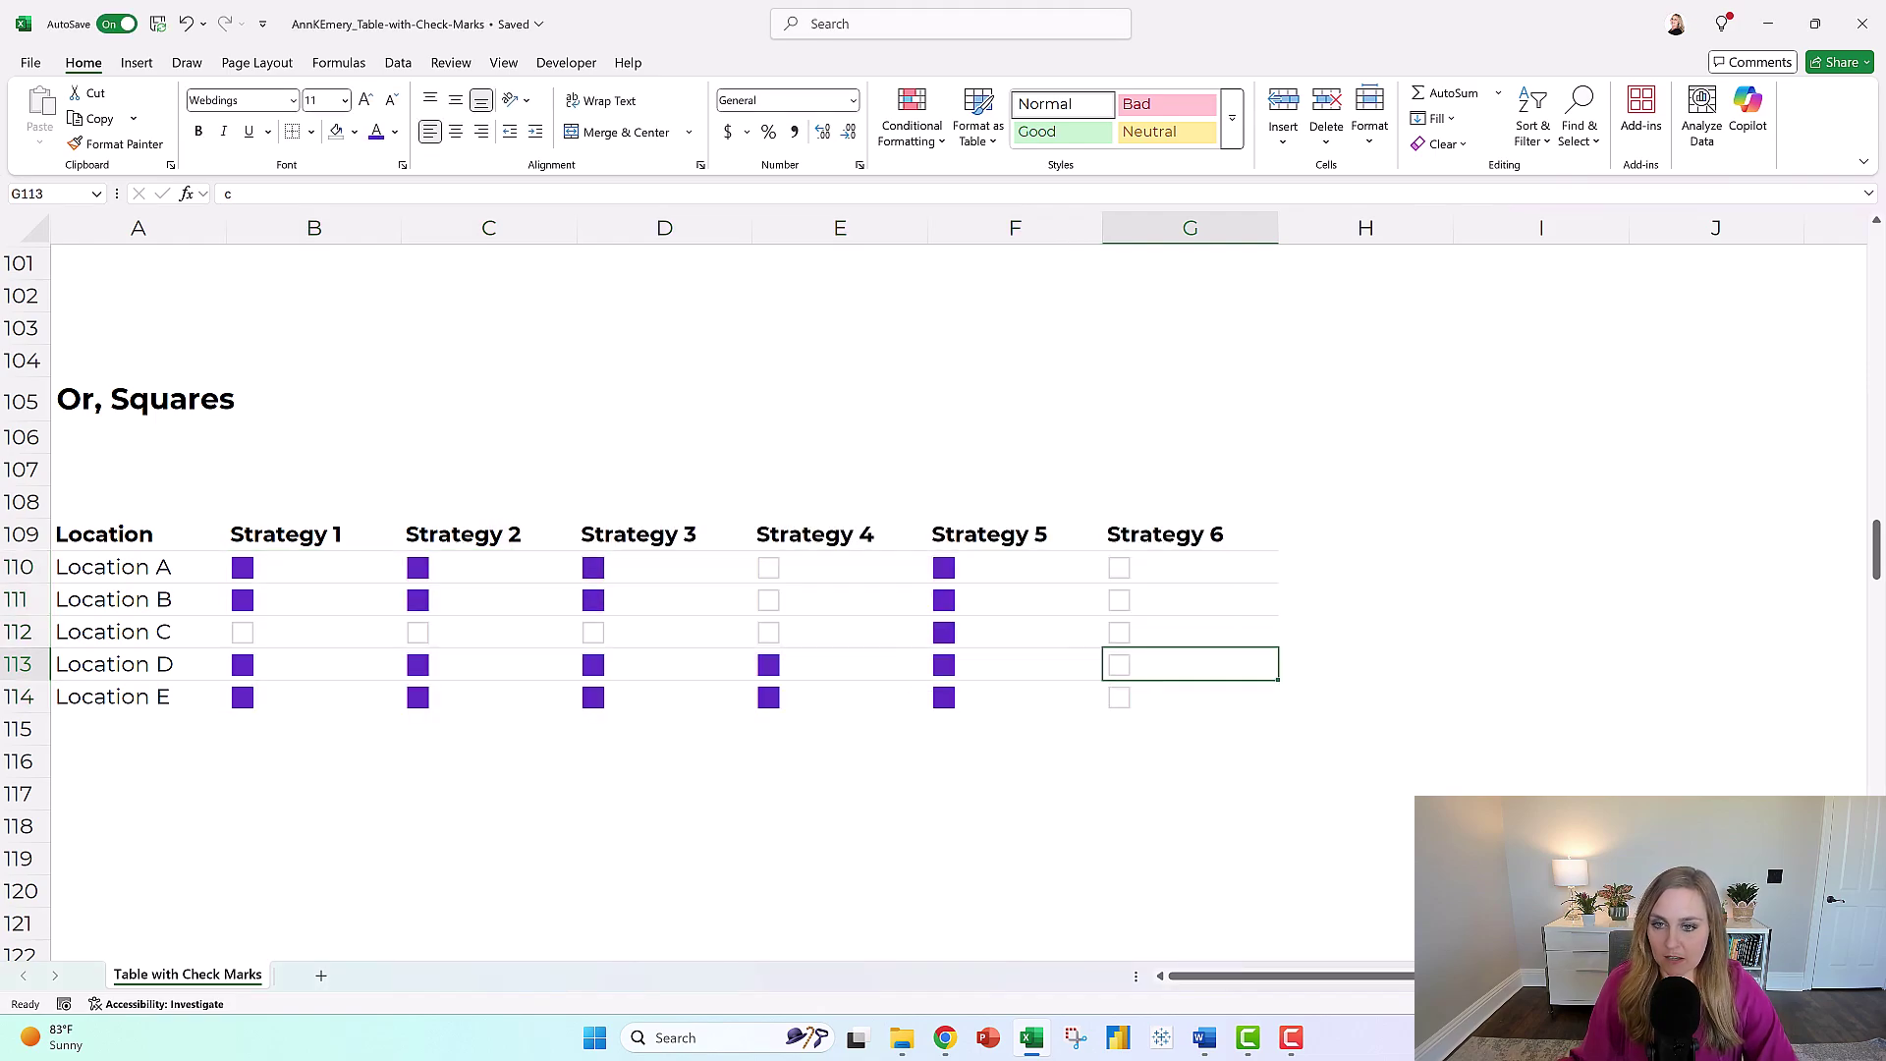
text(g)
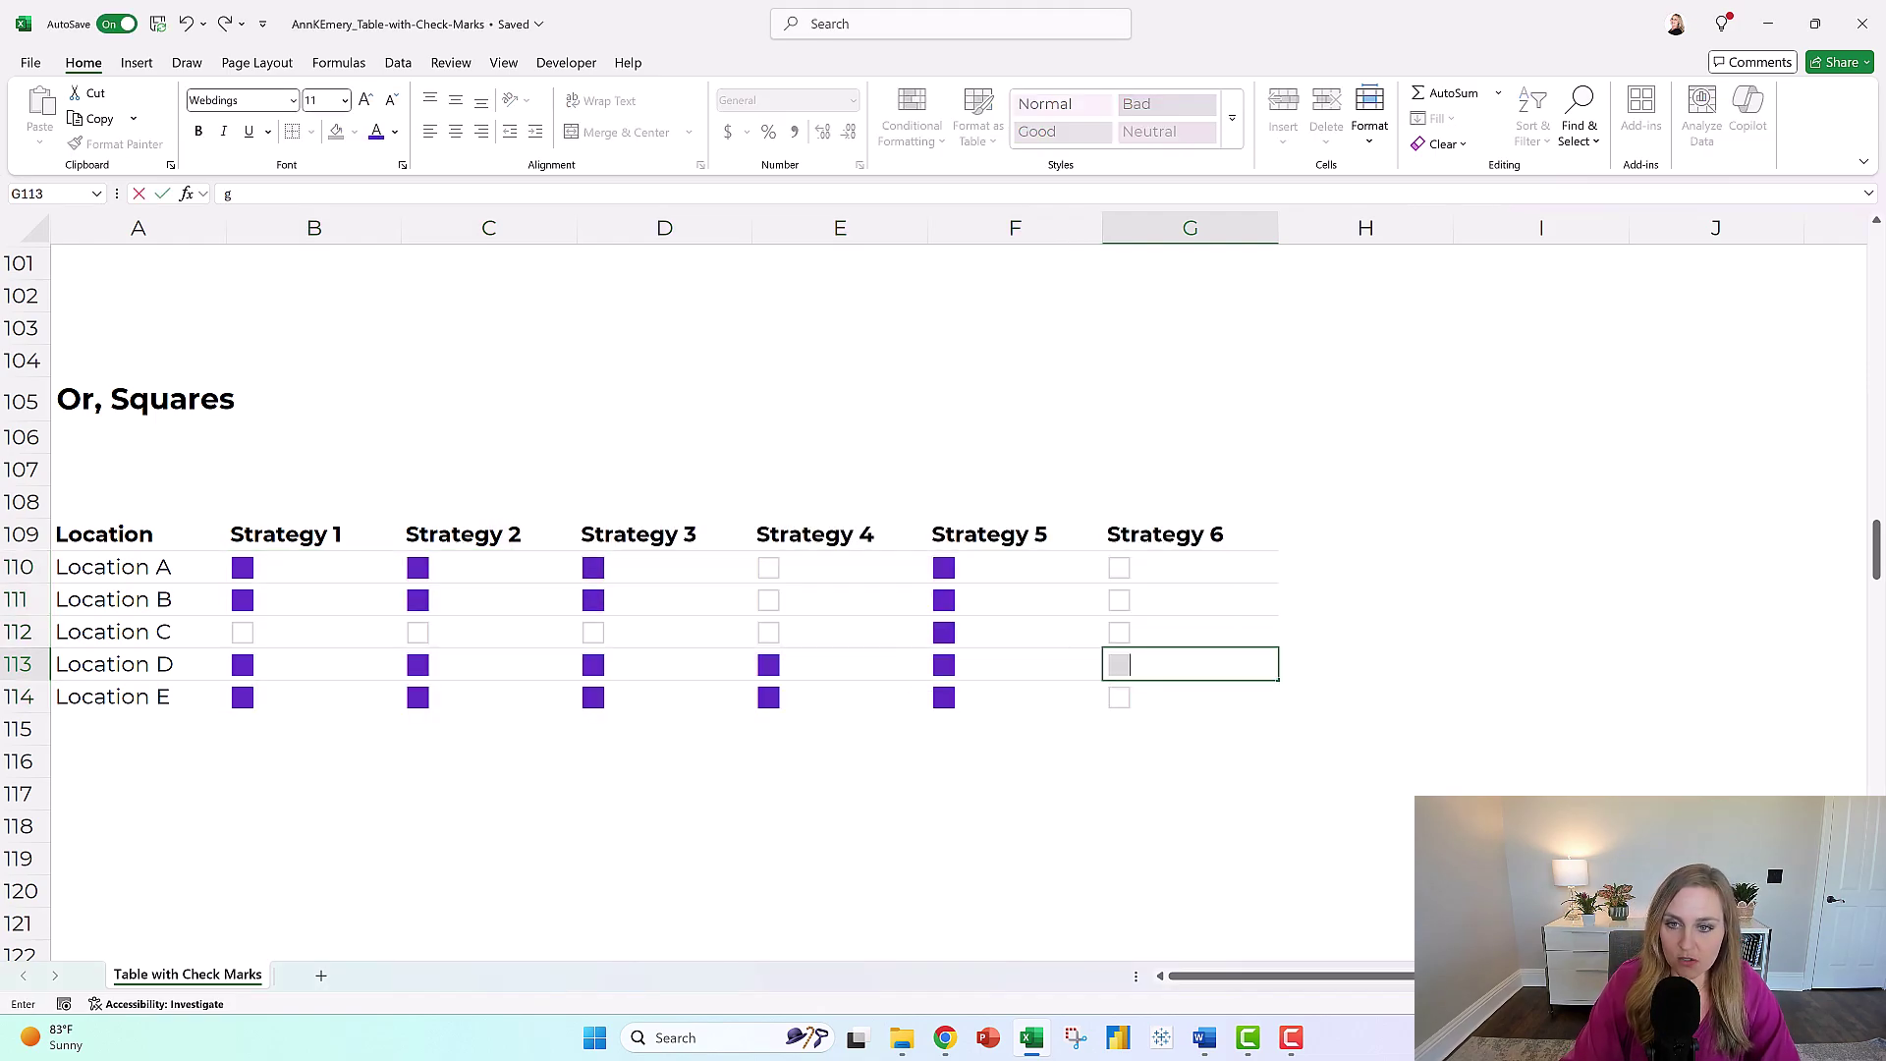
key(Return)
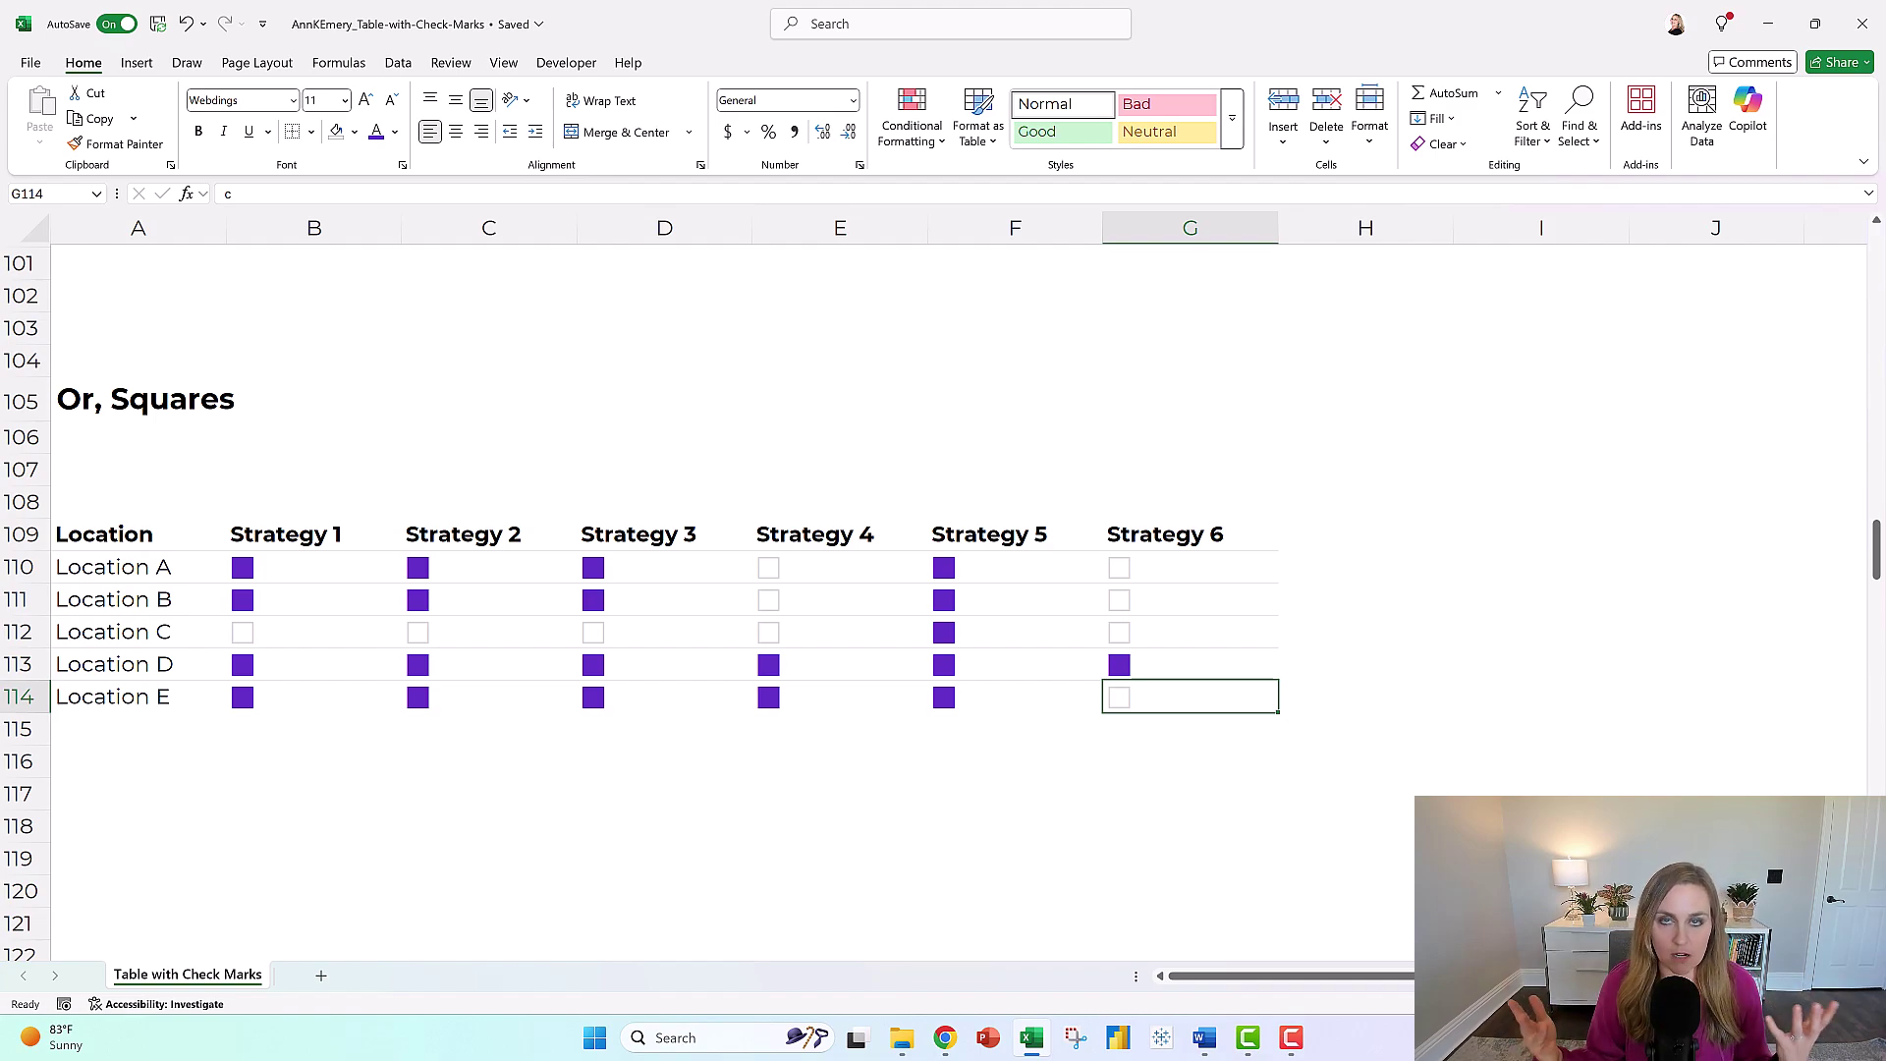
click(186, 25)
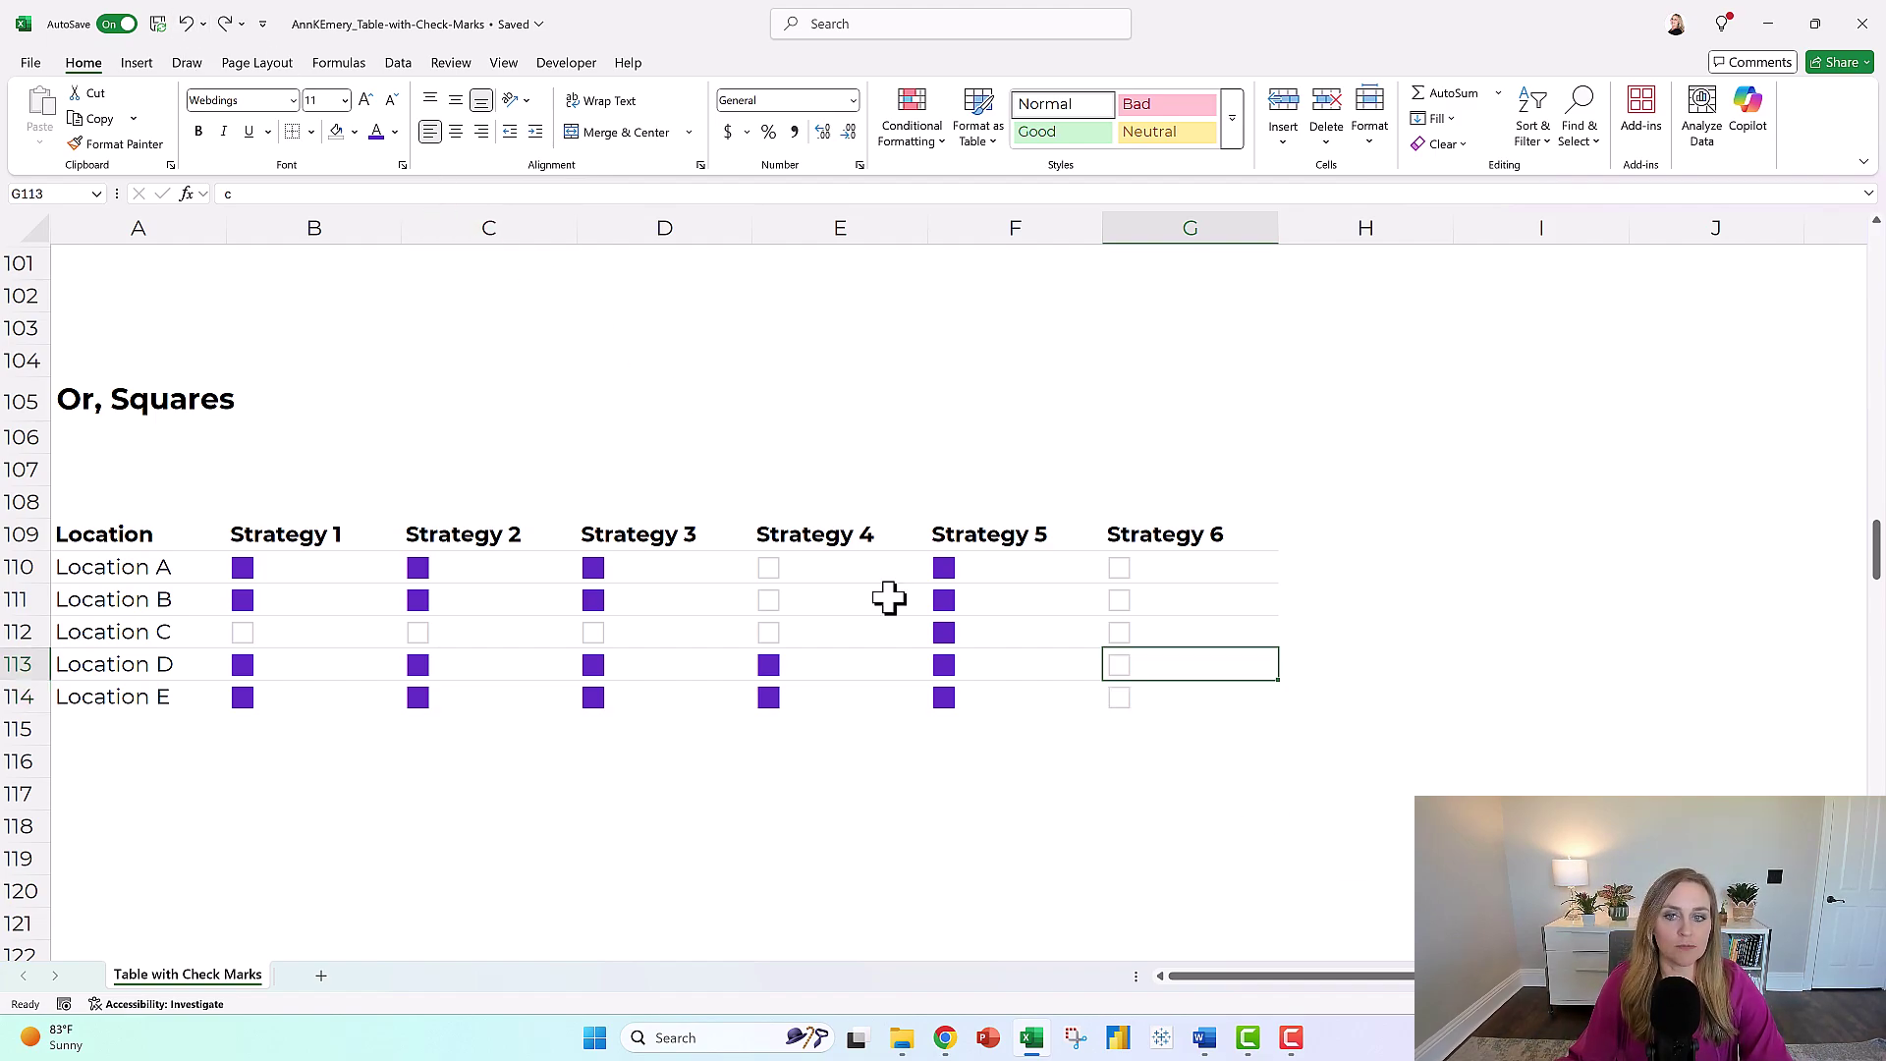
Step: Show the Circles table cells in Arial as n letters, then undo back to Webdings circles
scroll(1386, 684, down, 5)
scroll(1385, 687, down, 1)
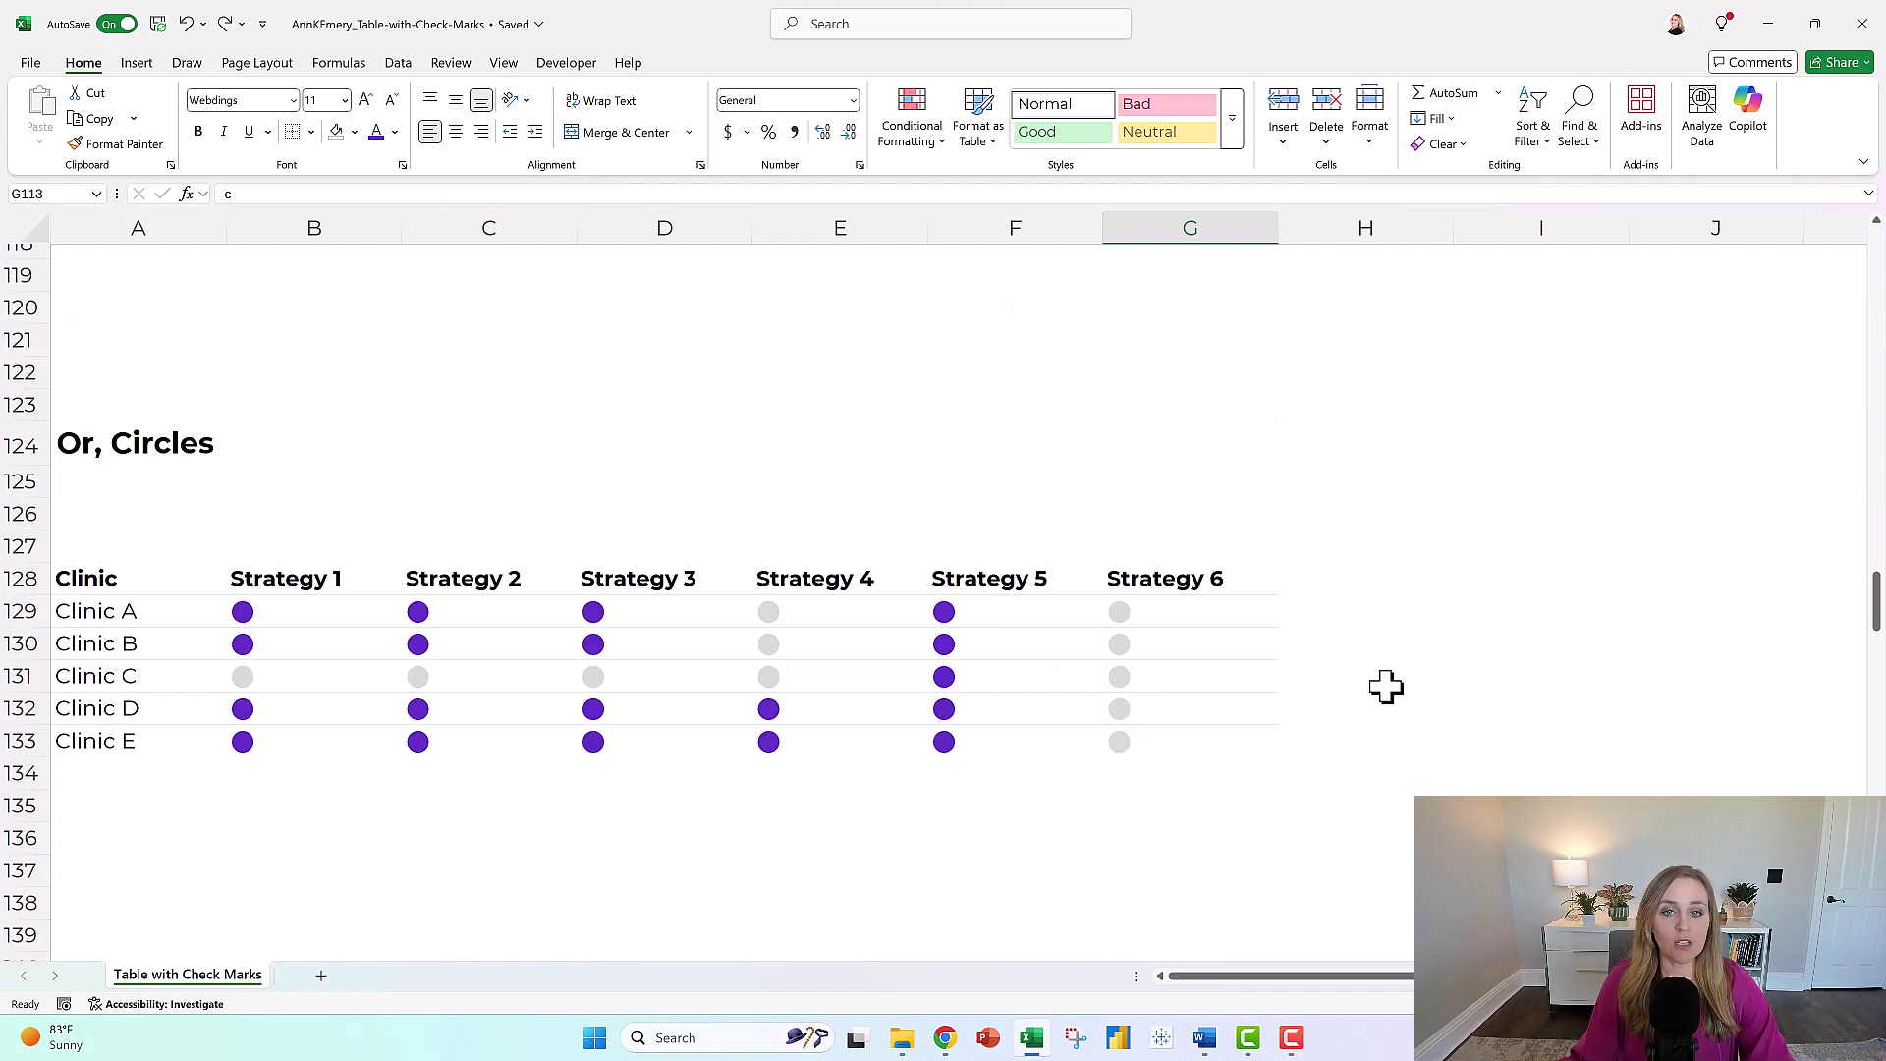
scroll(1385, 685, up, 6)
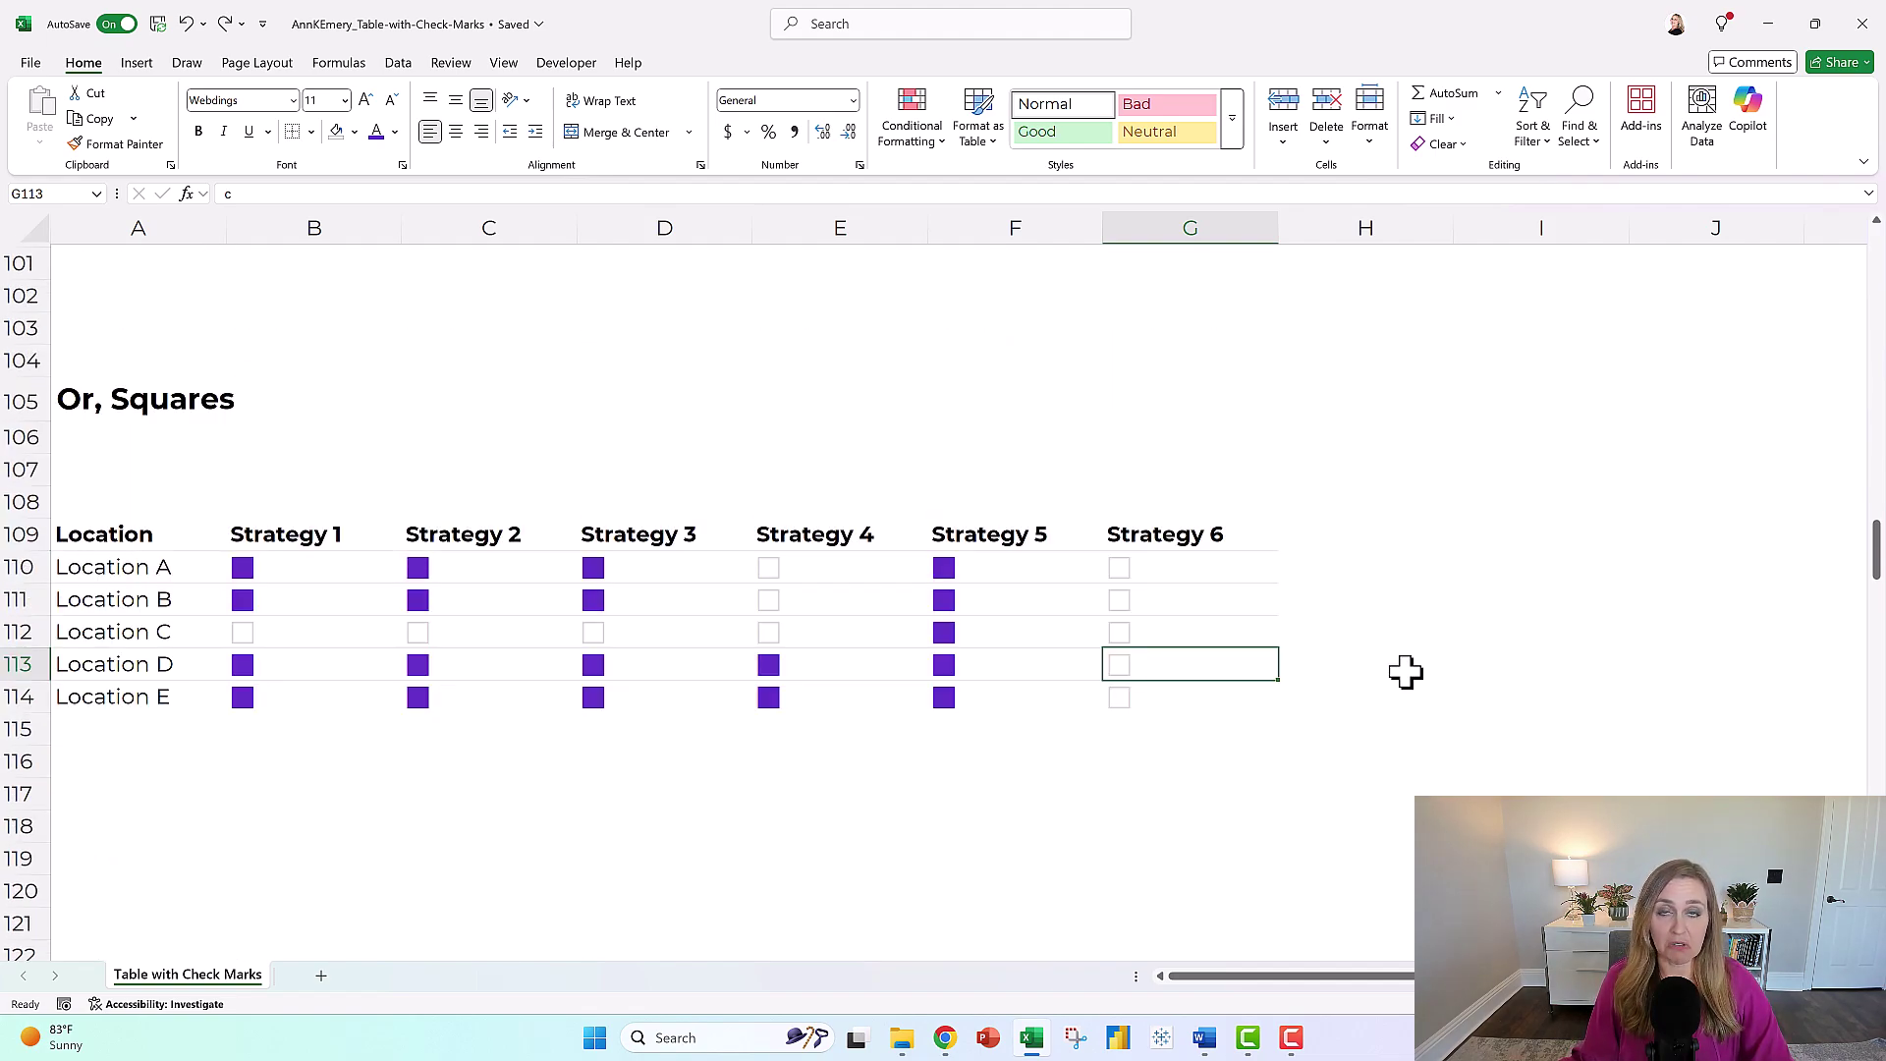
scroll(1405, 672, down, 6)
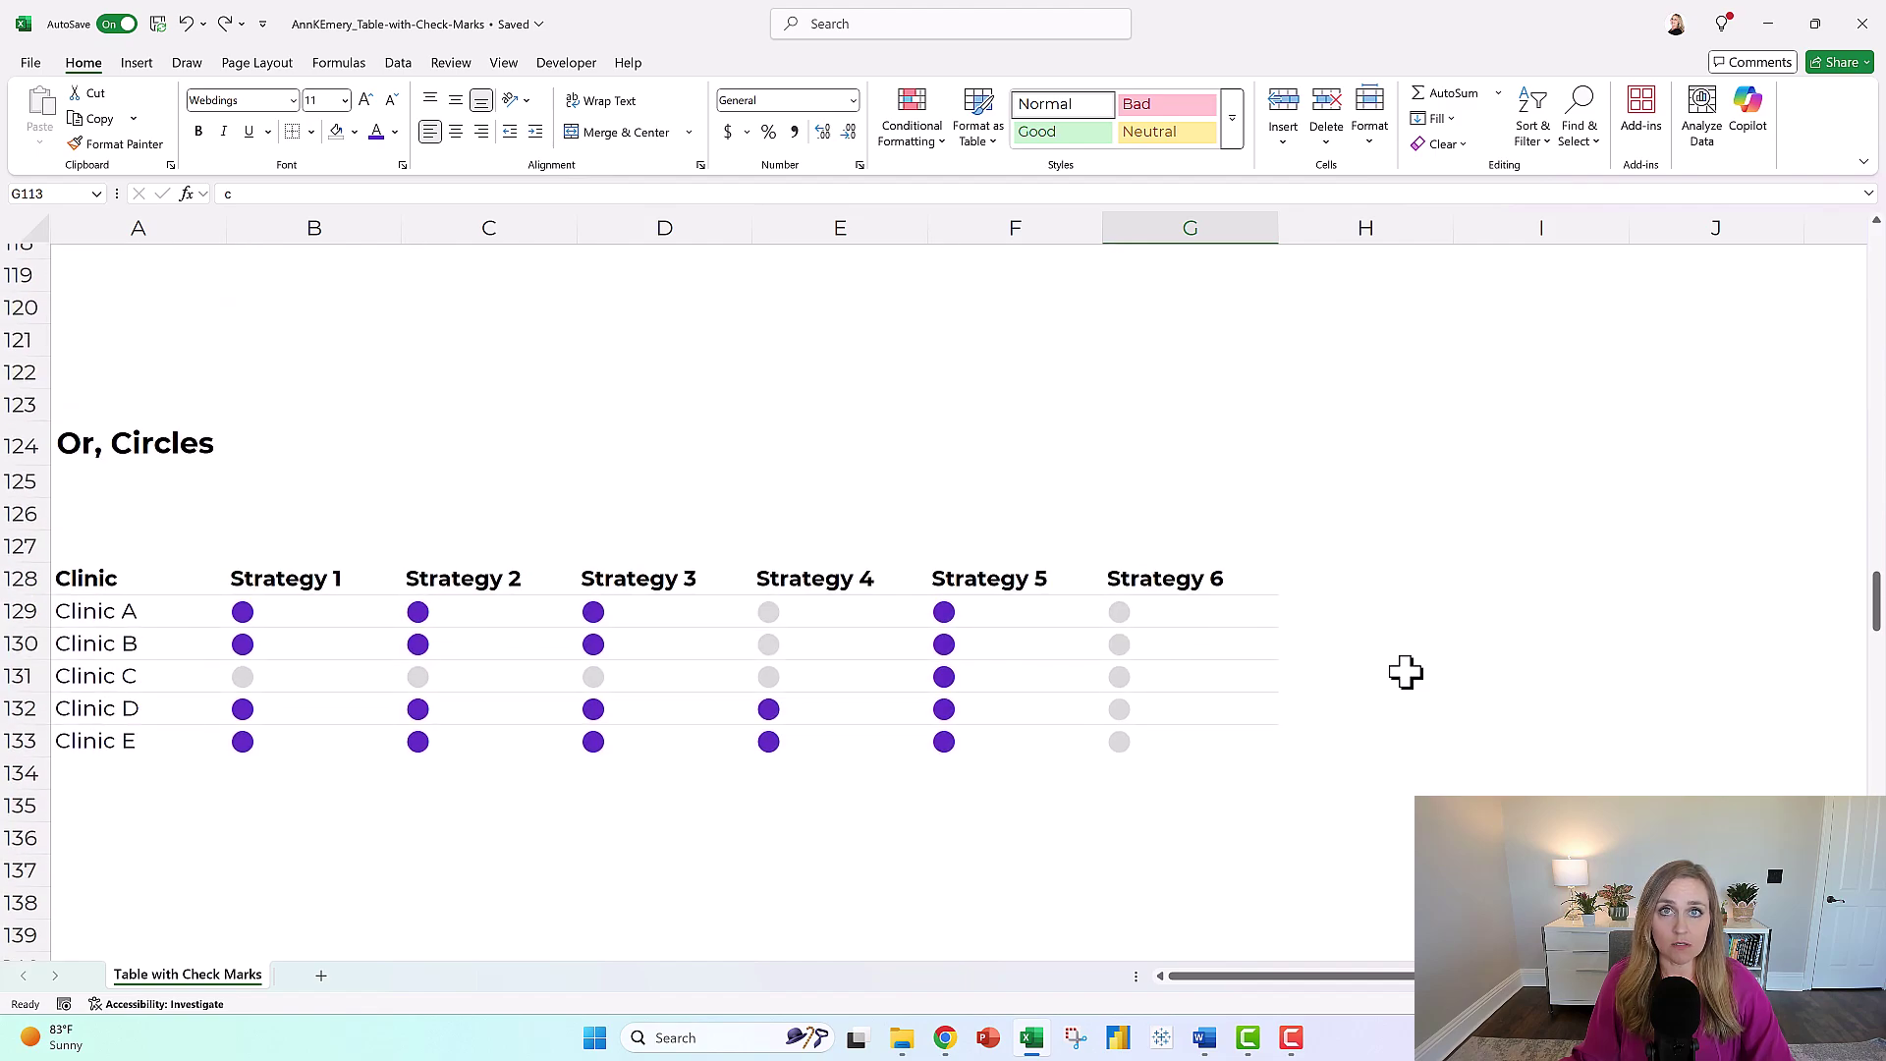
drag(275, 609, 1147, 737)
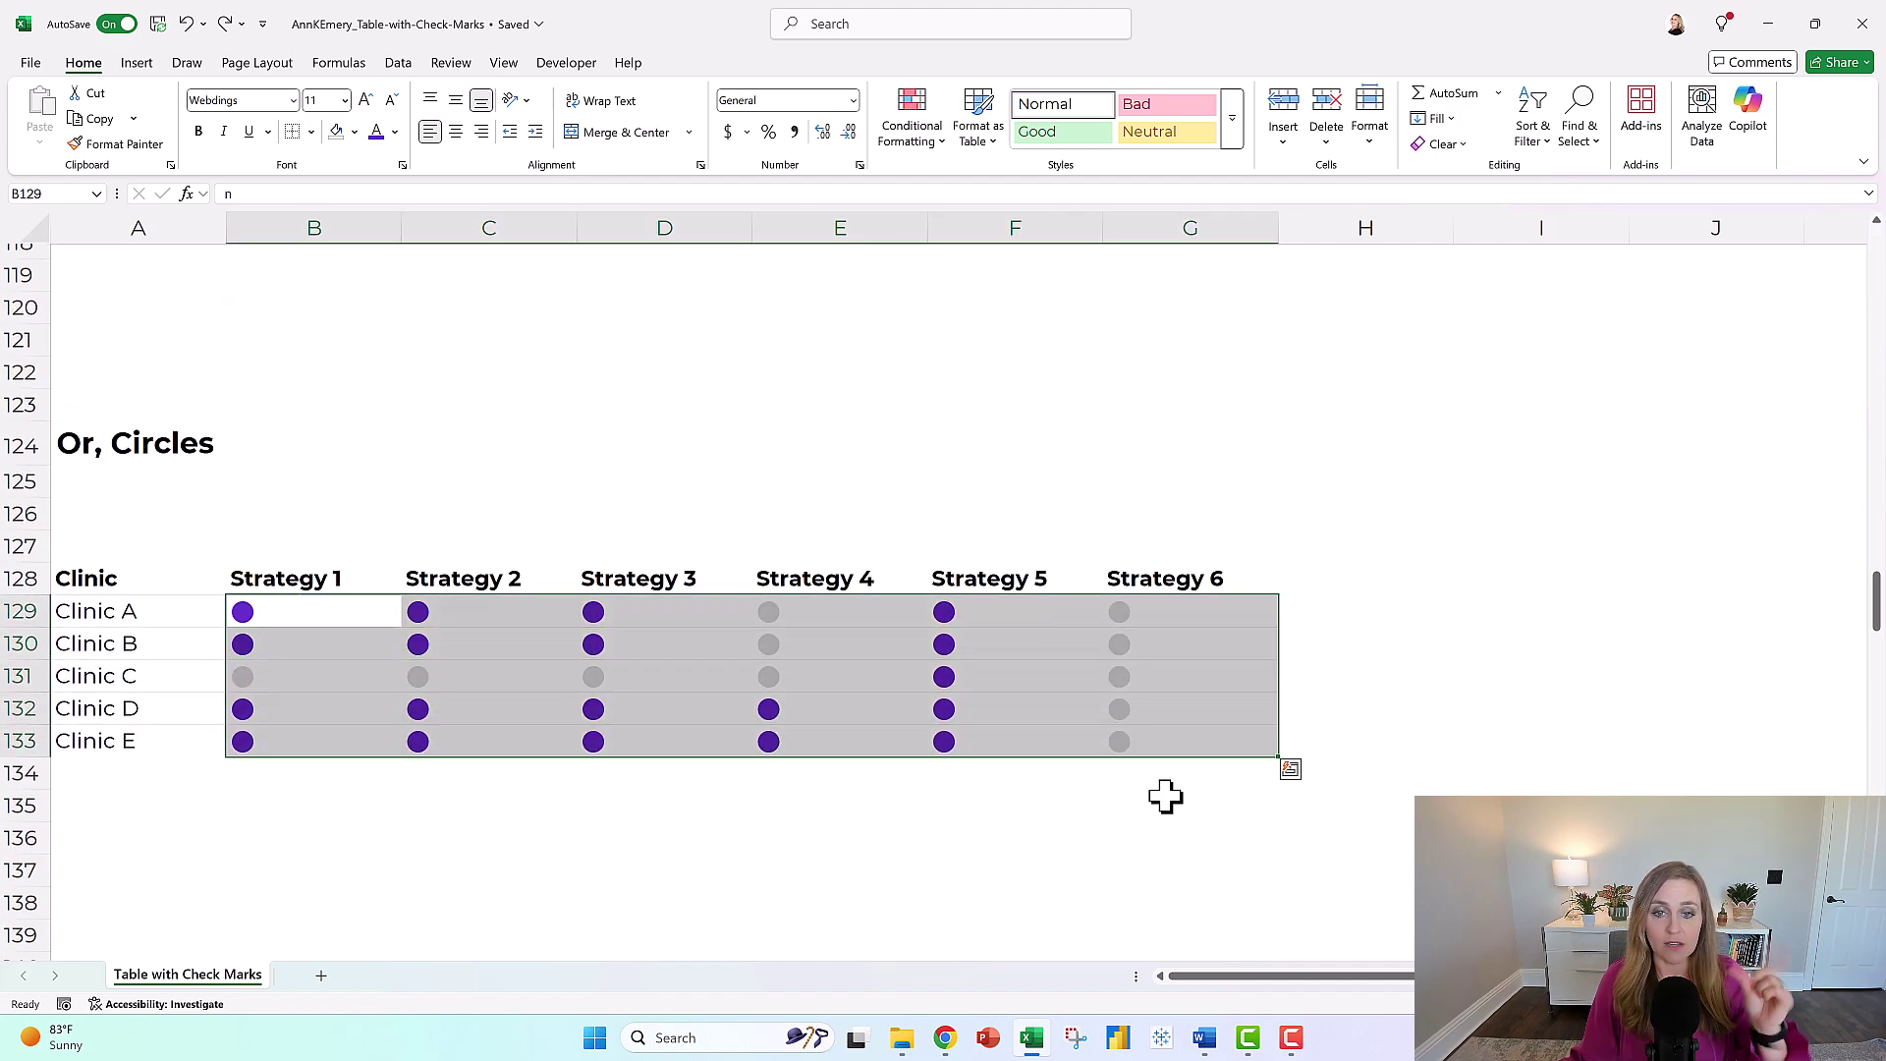
click(246, 101)
text(Arial)
key(Return)
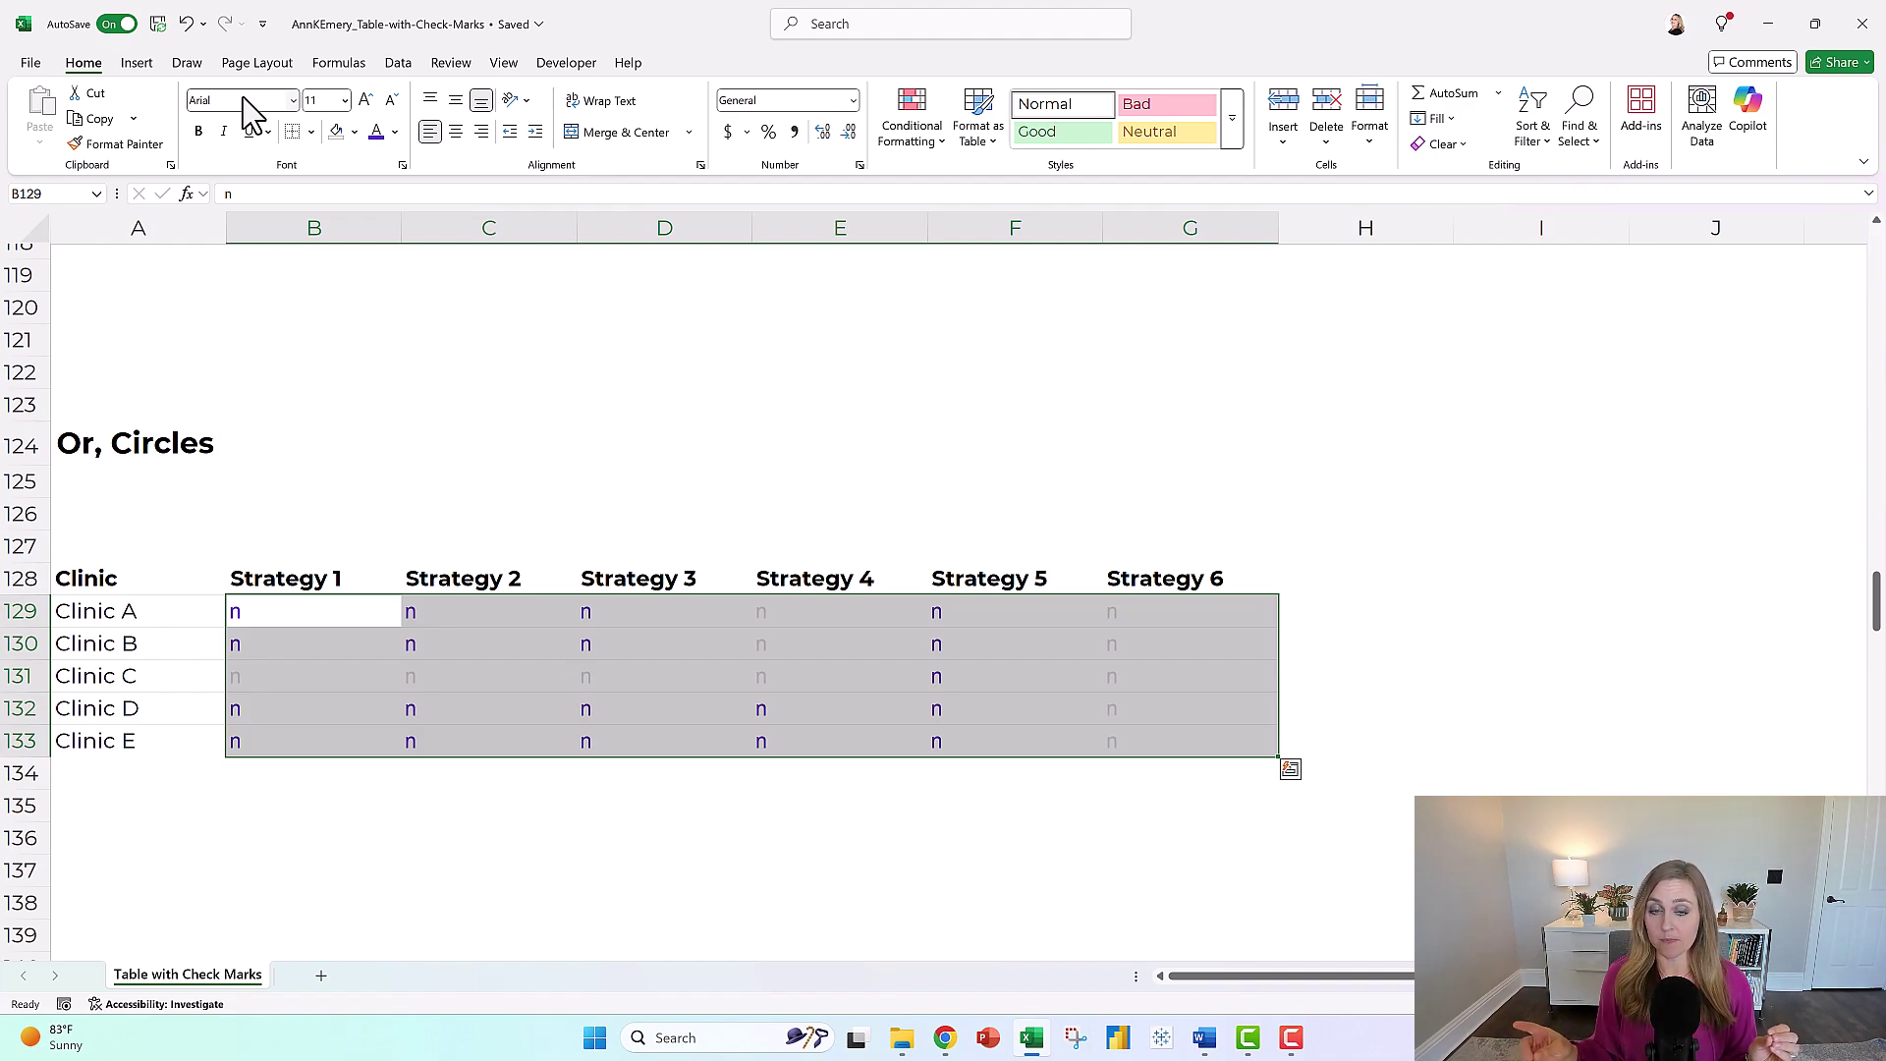
click(186, 25)
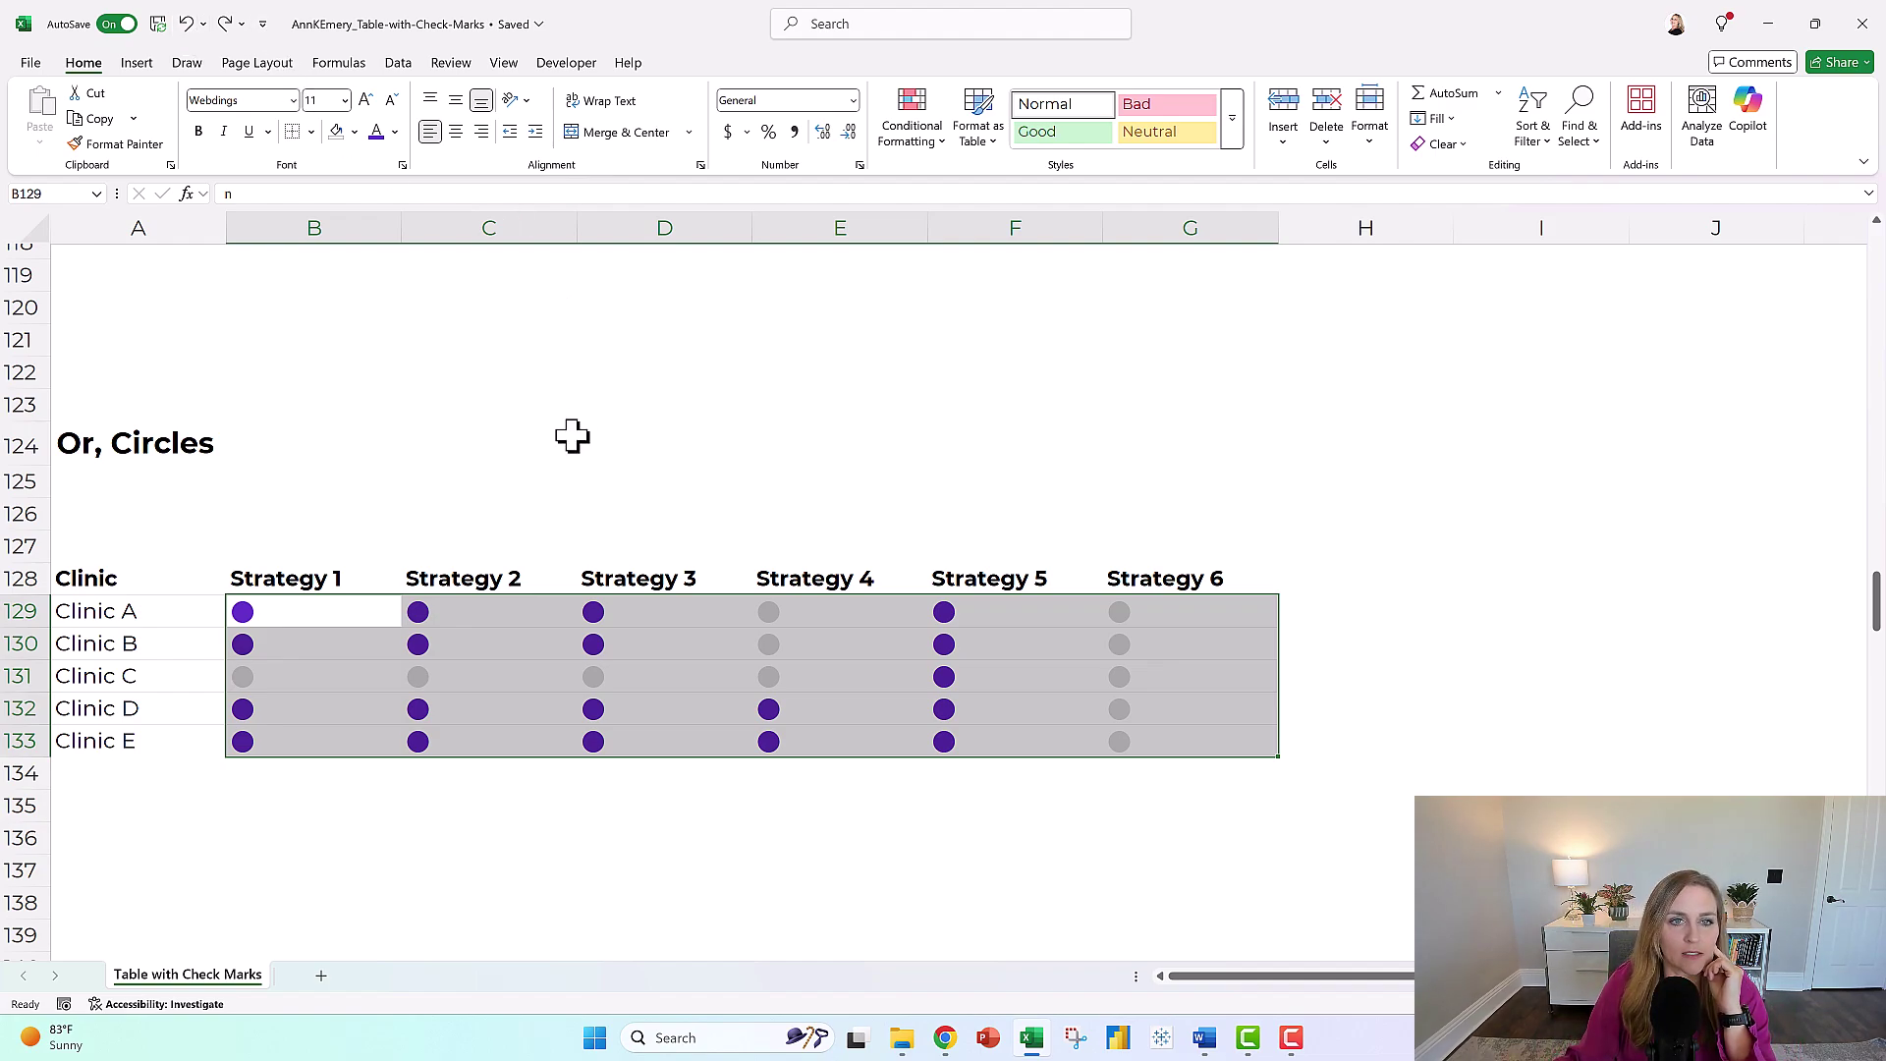
scroll(572, 433, up, 4)
Step: Inspect the letters behind a filled square and an empty square
click(611, 472)
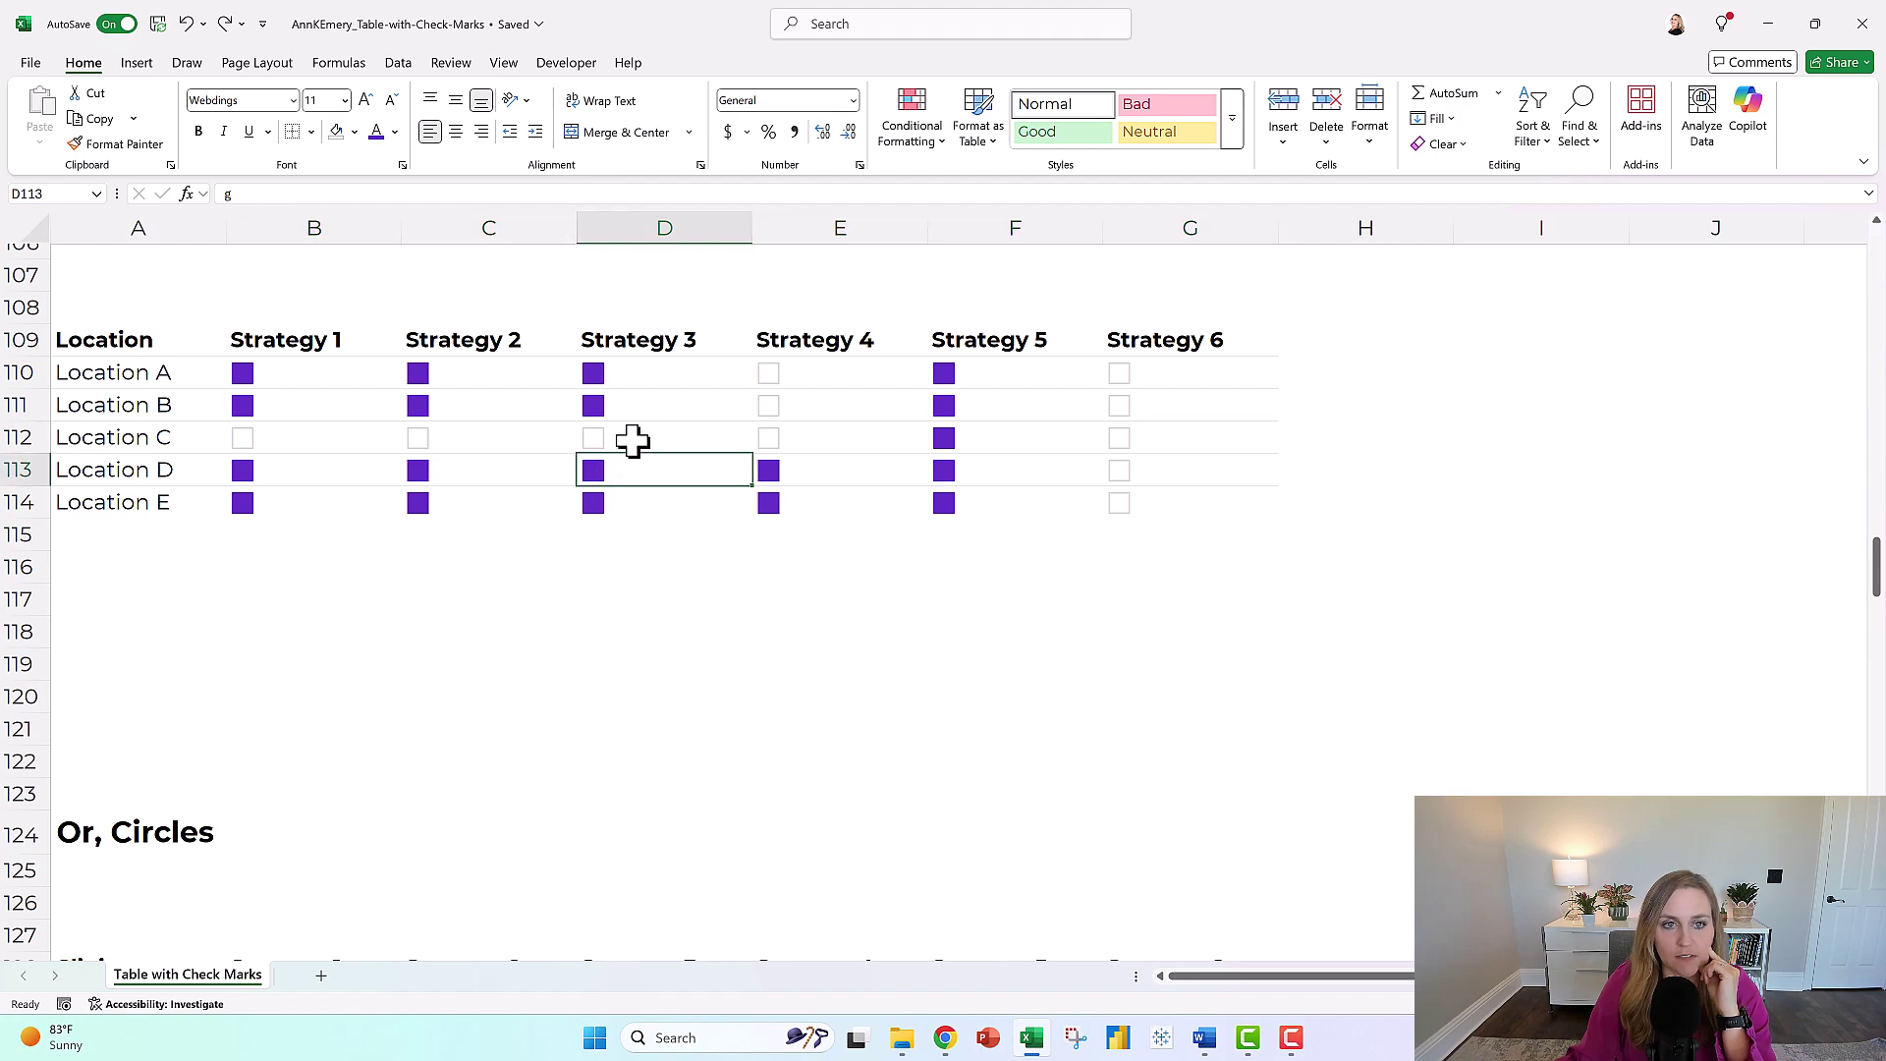
click(630, 438)
scroll(787, 582, down, 4)
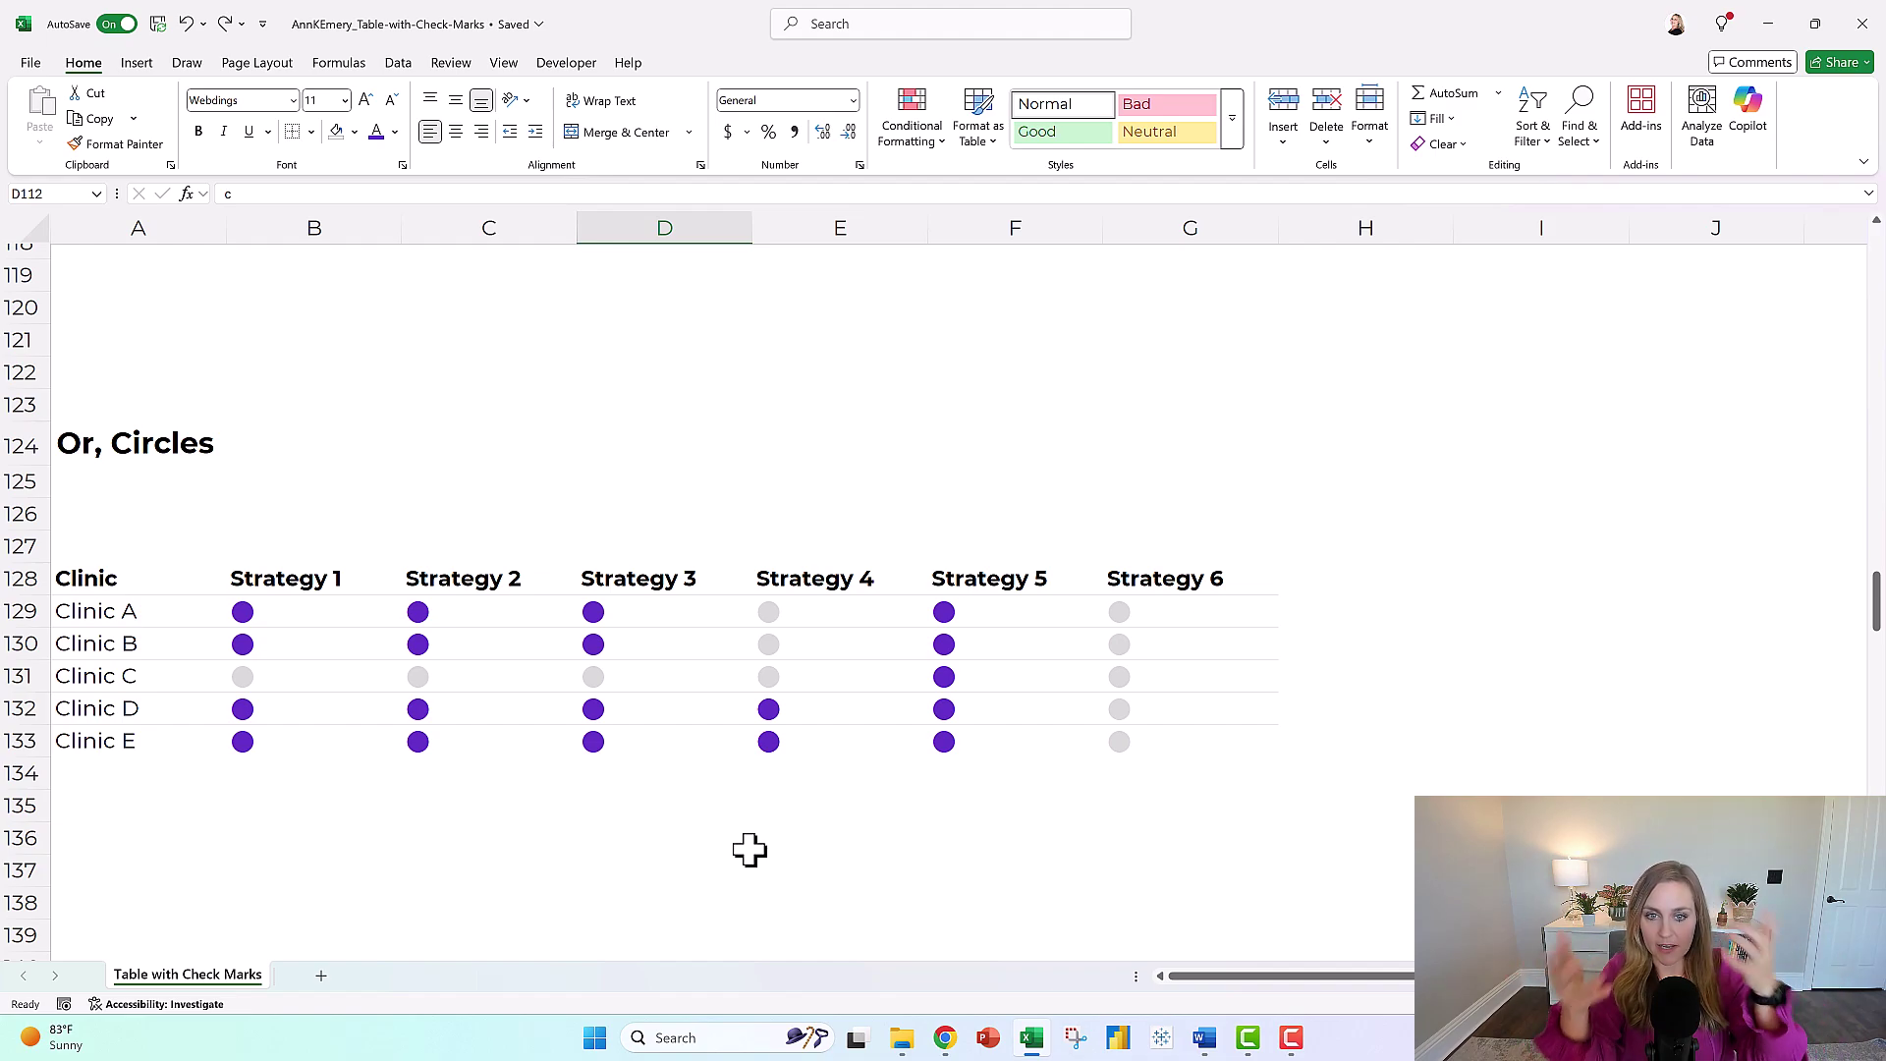
Step: Delete the grey circles under Strategy 4, Clinic C's Strategies 1–3, and Strategy 6
drag(294, 677, 609, 689)
drag(809, 619, 811, 675)
key(Delete)
drag(654, 678, 285, 692)
key(Delete)
drag(1154, 611, 1198, 770)
key(Delete)
click(1245, 808)
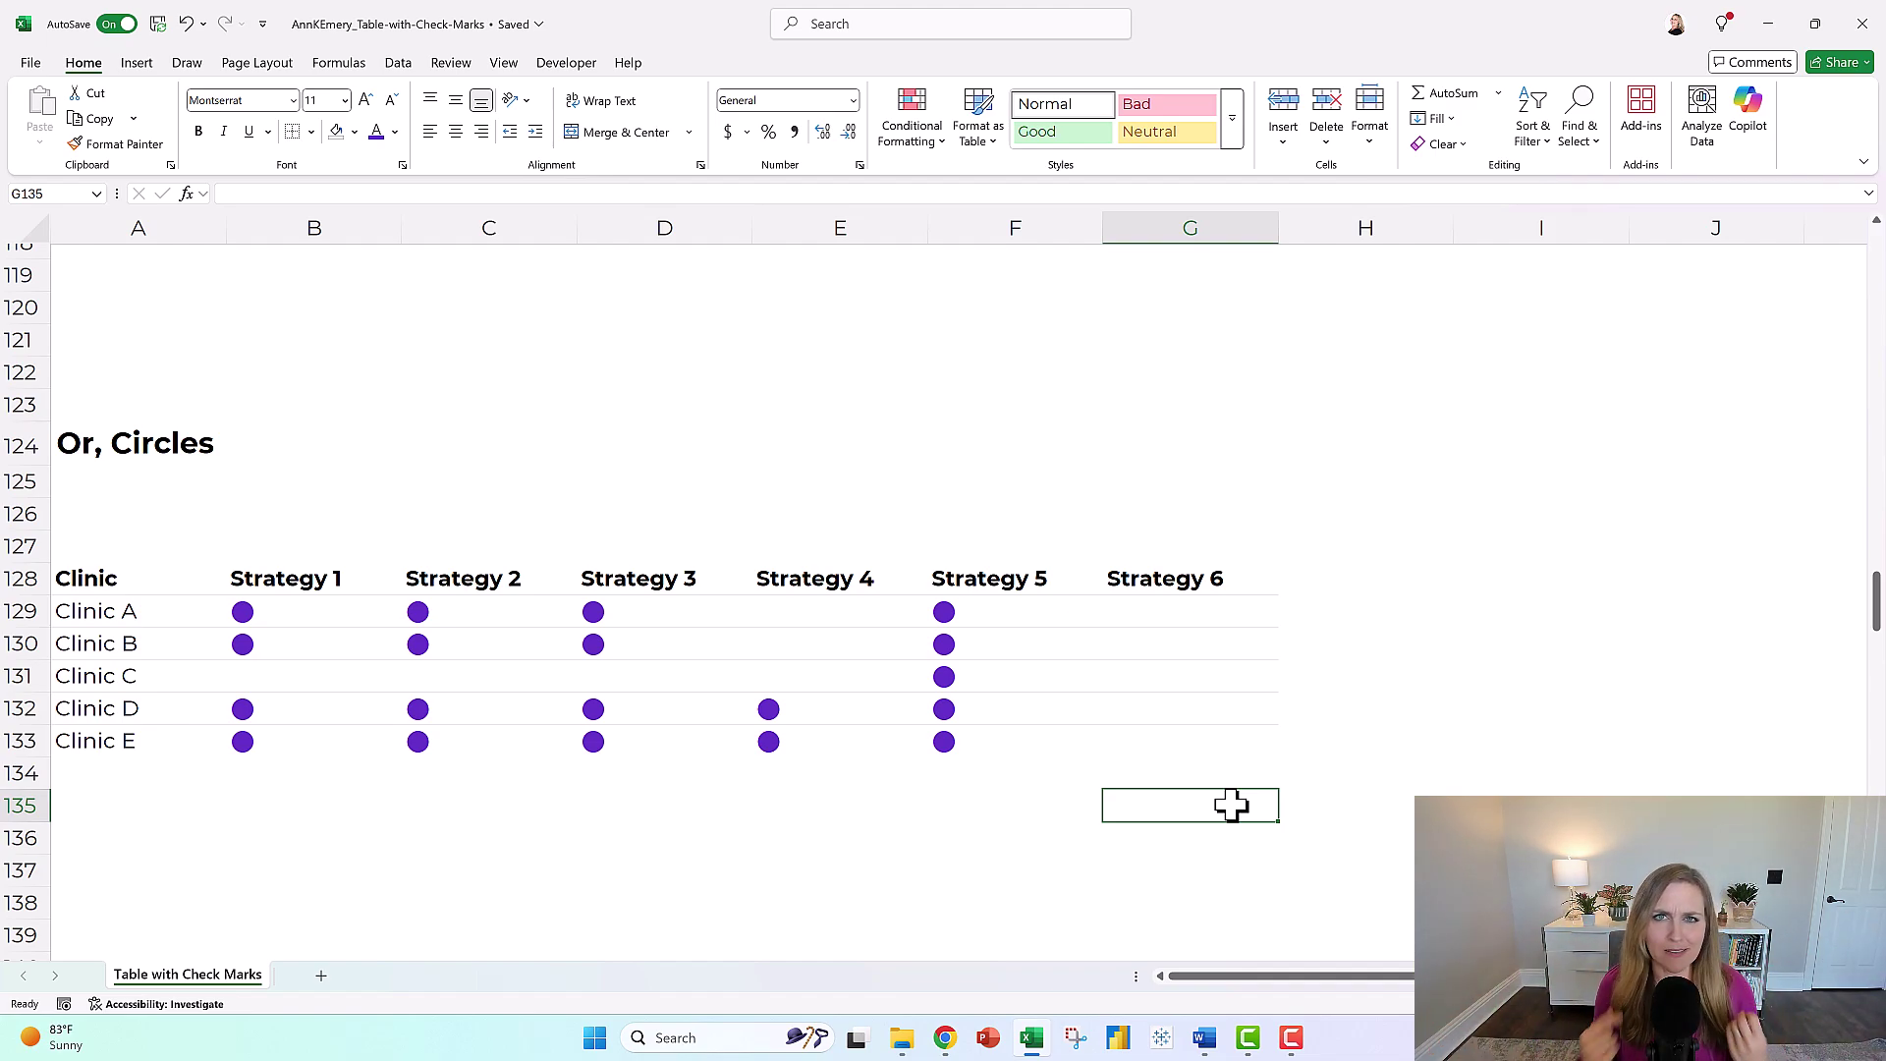
Step: Select the totals B155:F155 to show their COUNTIF formula
scroll(1135, 709, down, 5)
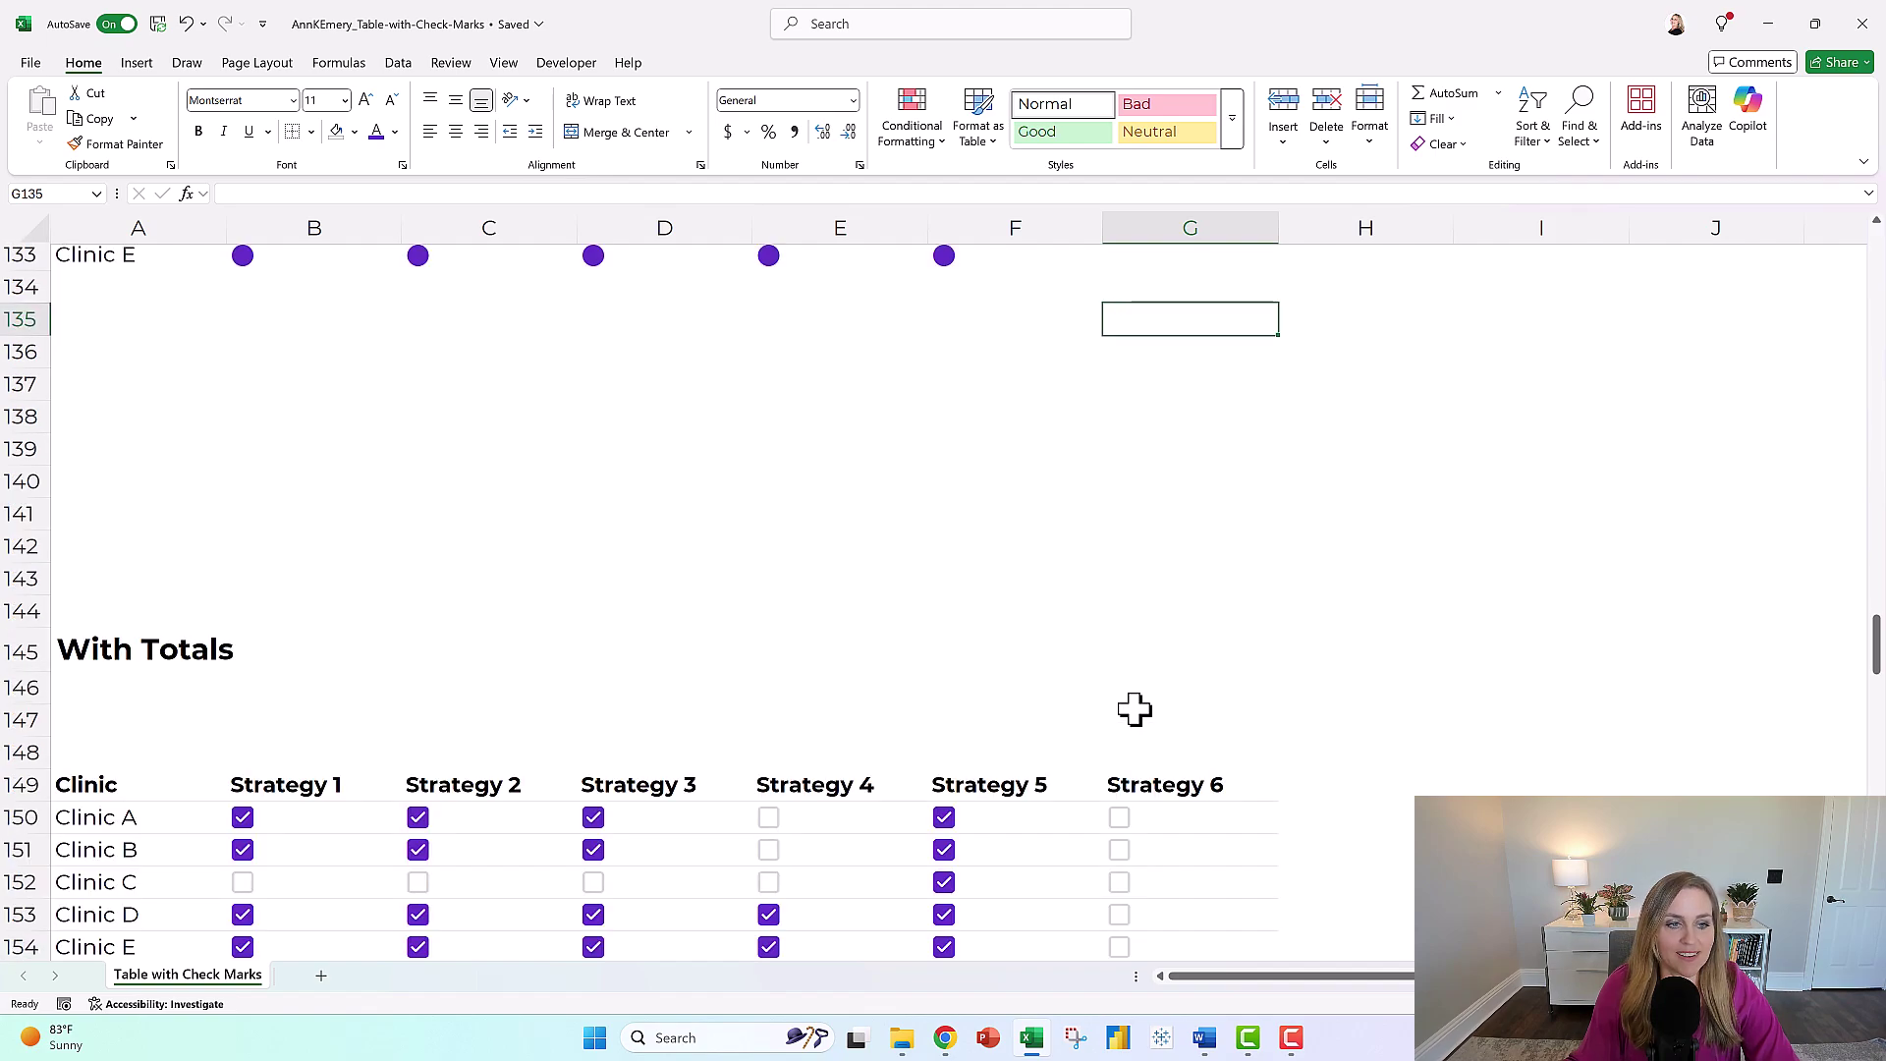
scroll(1135, 709, down, 3)
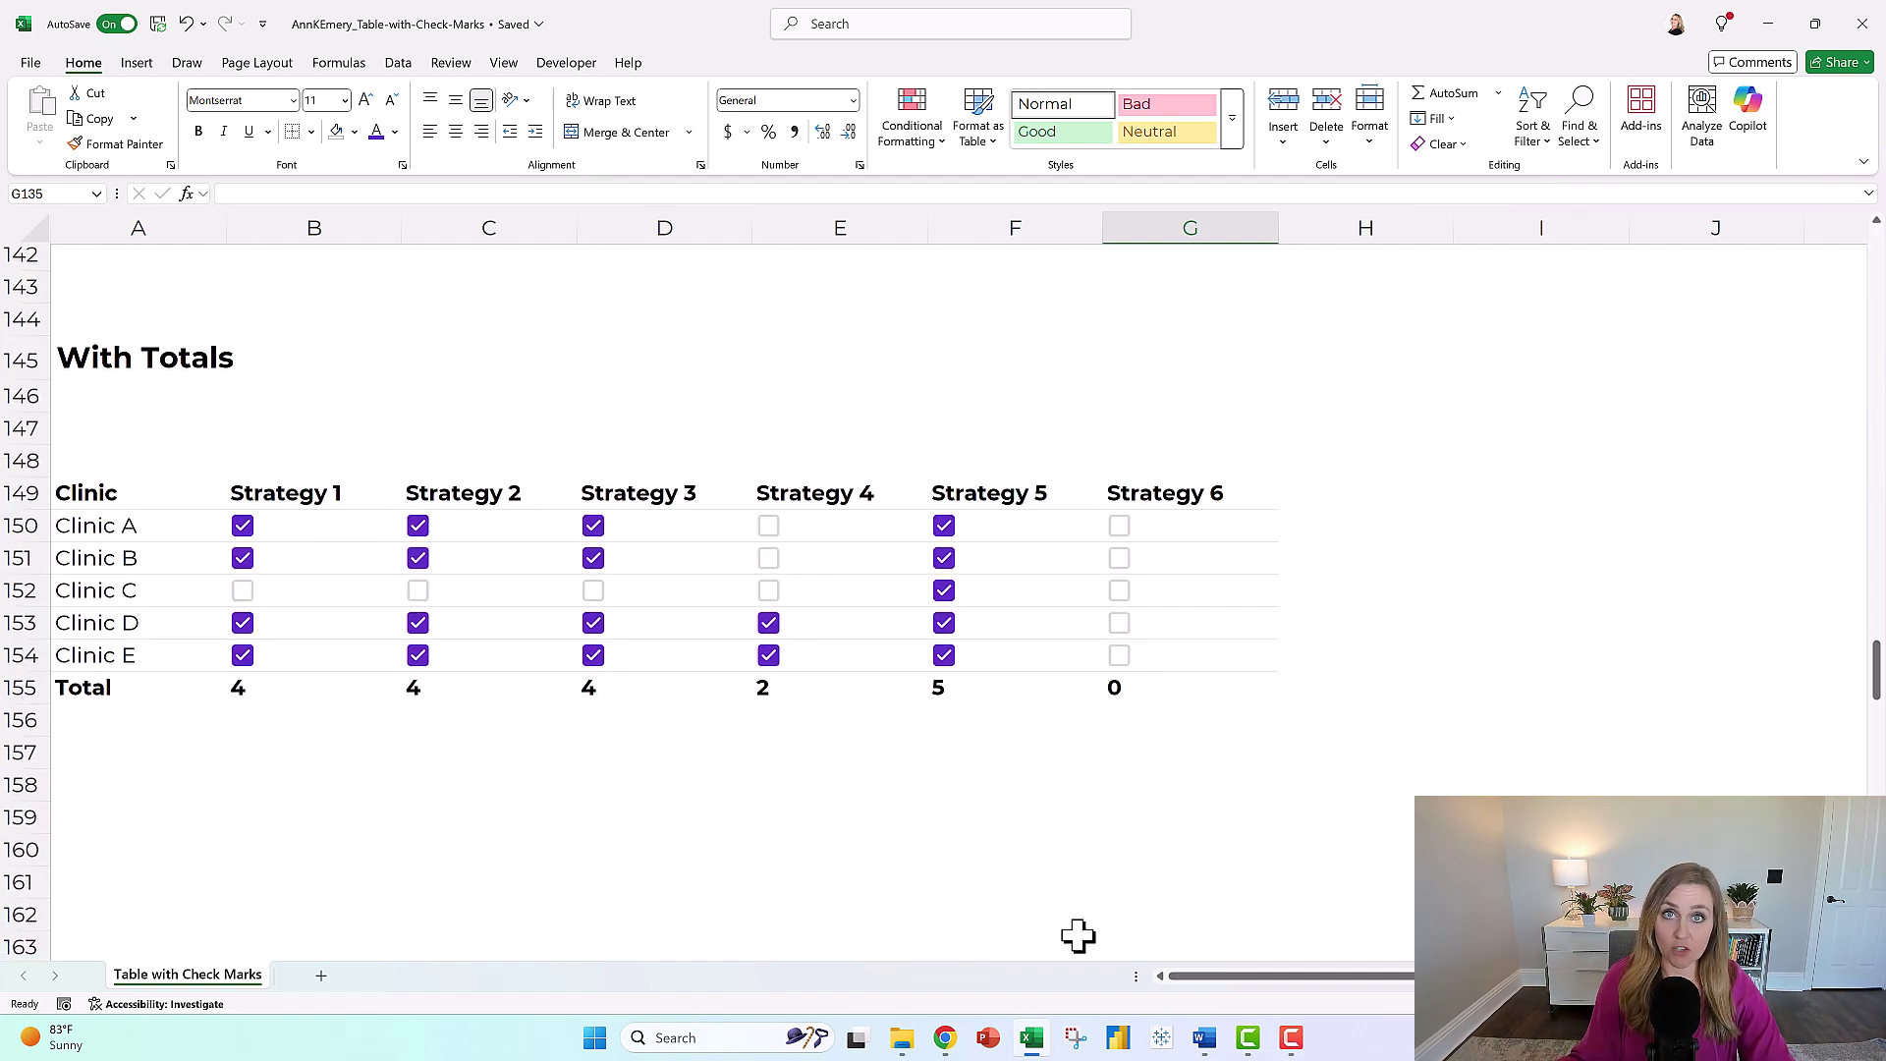
drag(261, 687, 1122, 686)
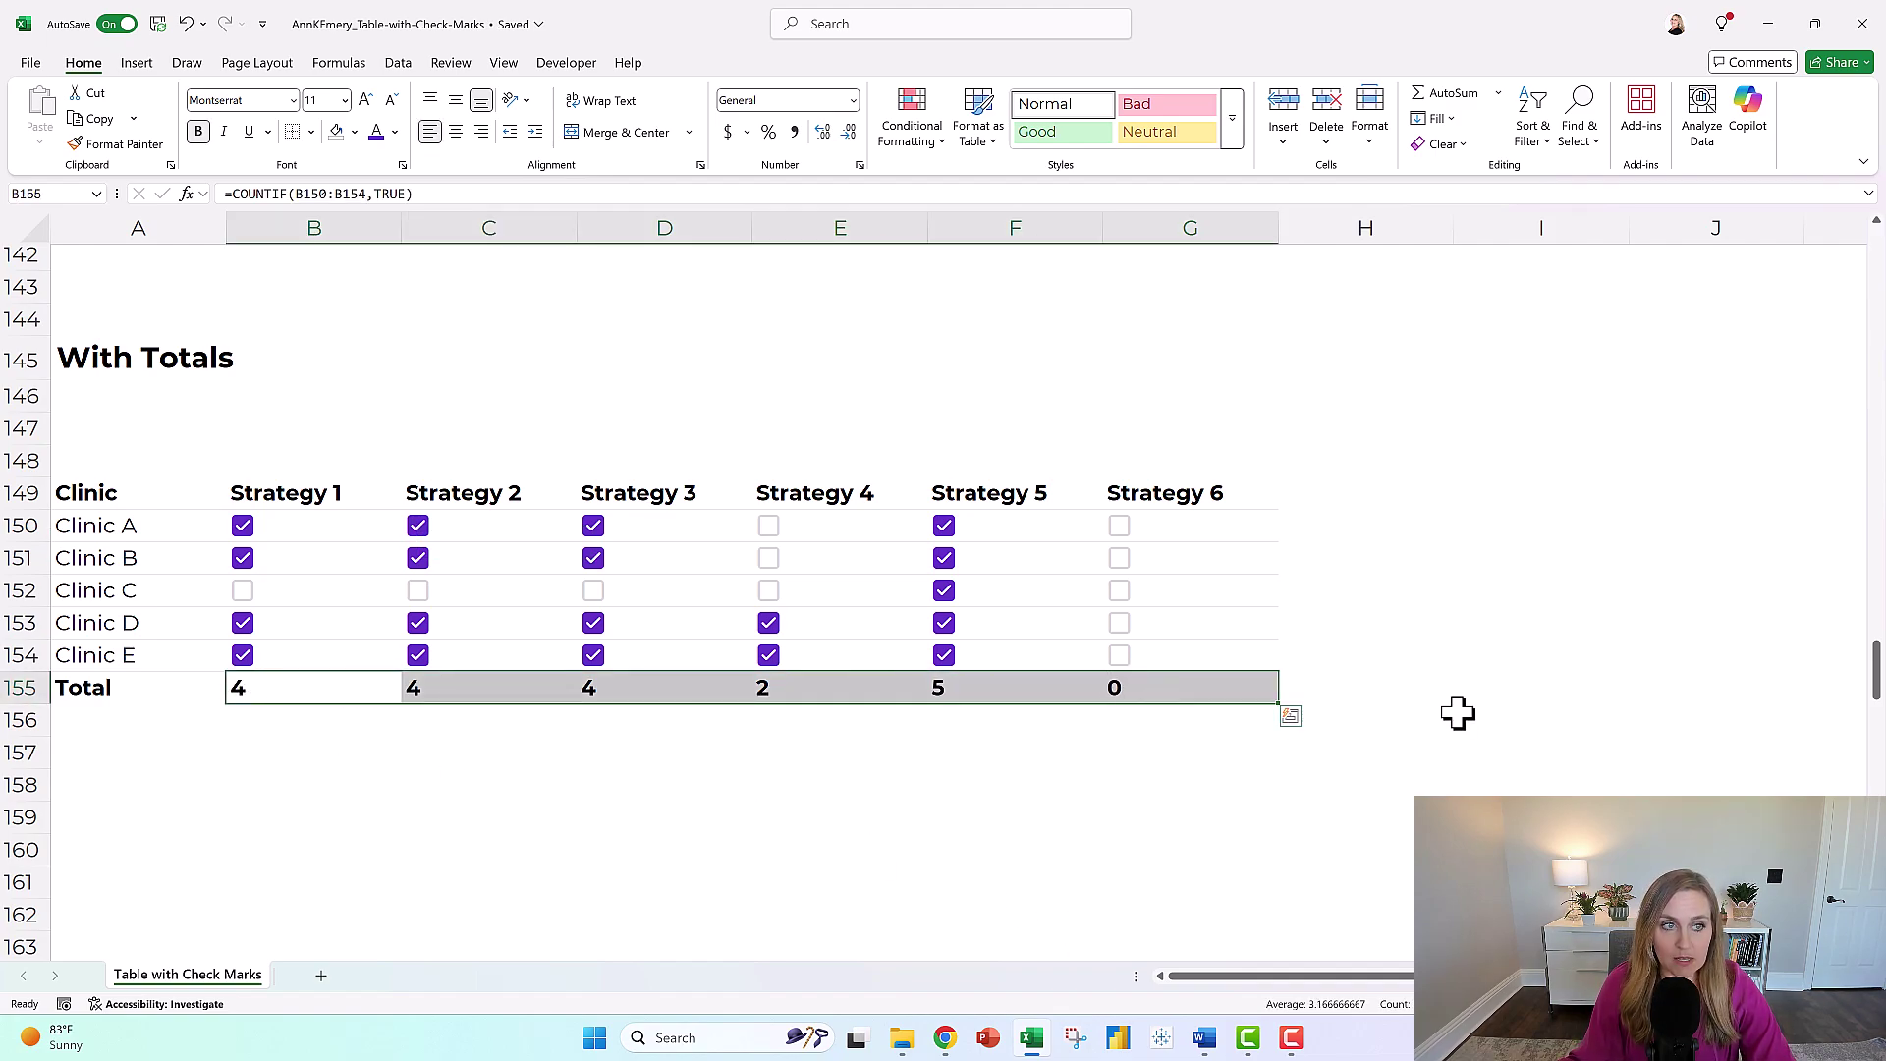
Step: Check the REPT tally-mark formulas in B180:D180 under Strategies 1–3
scroll(1453, 711, down, 3)
scroll(1454, 711, down, 4)
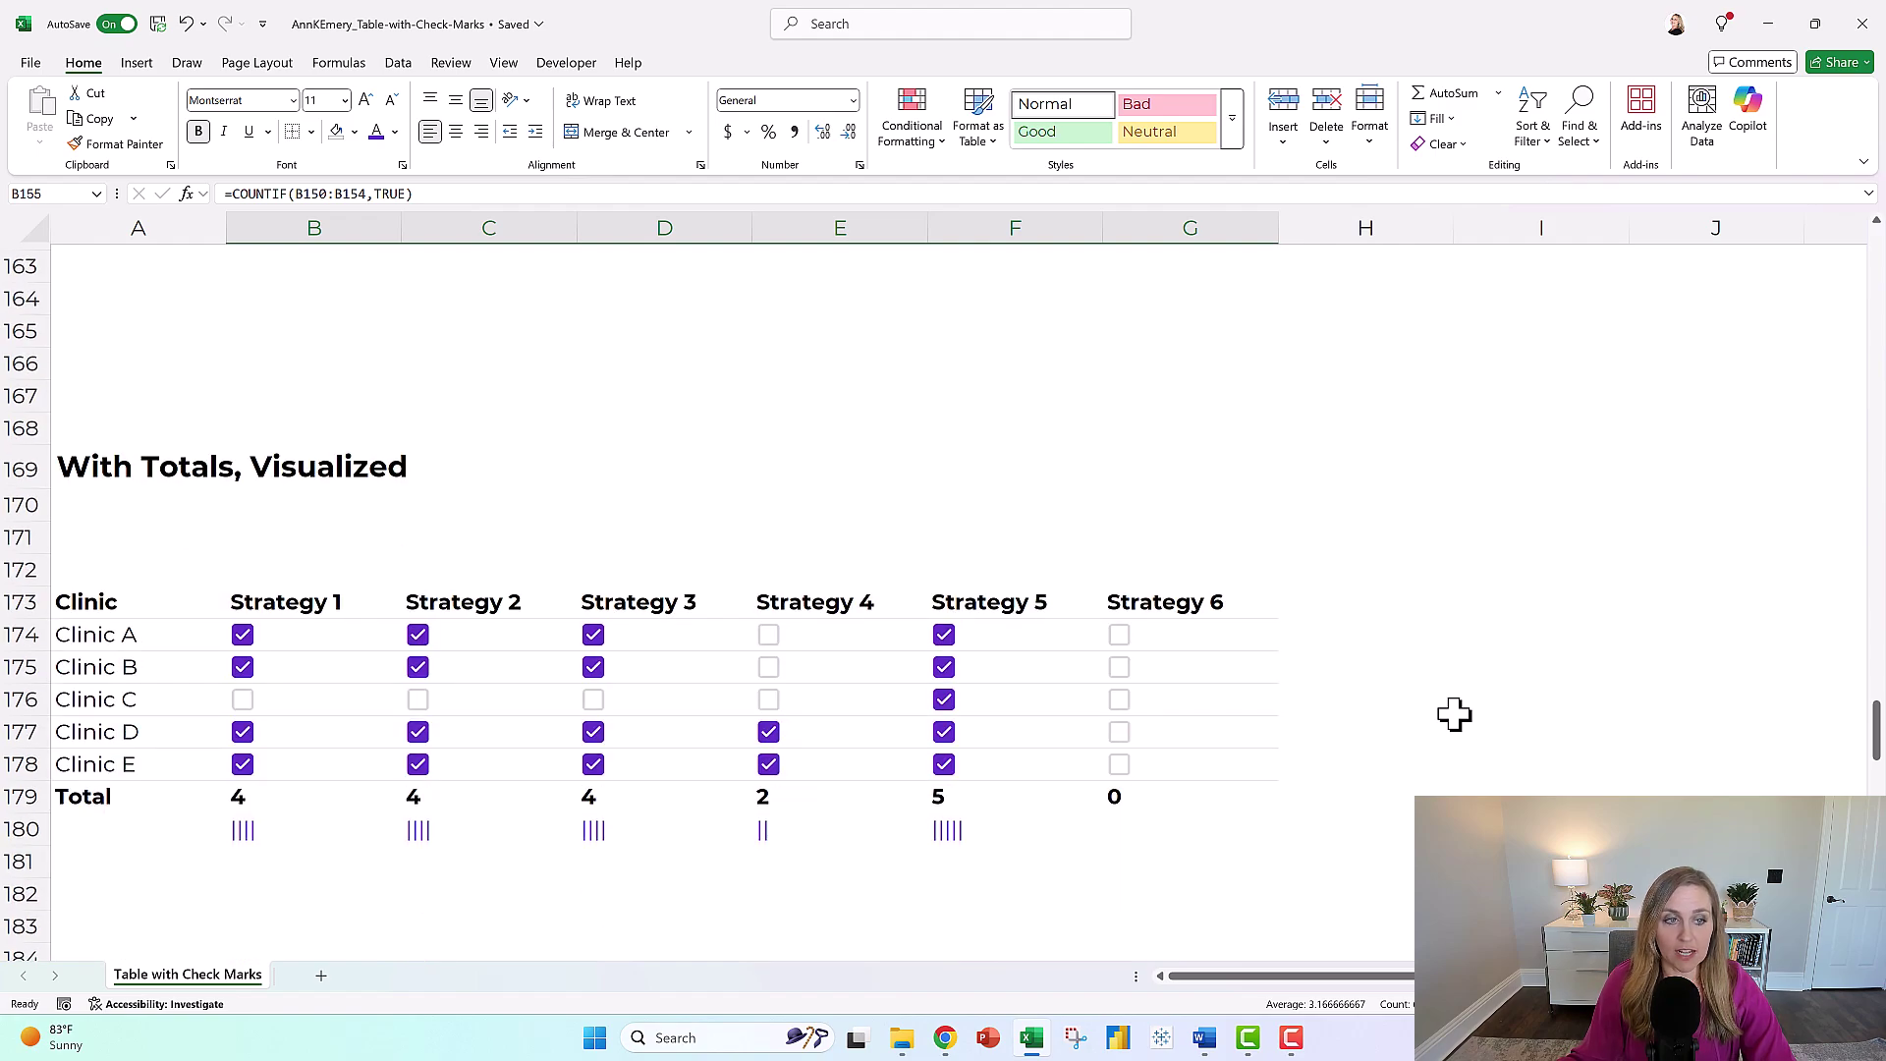
scroll(1596, 720, down, 1)
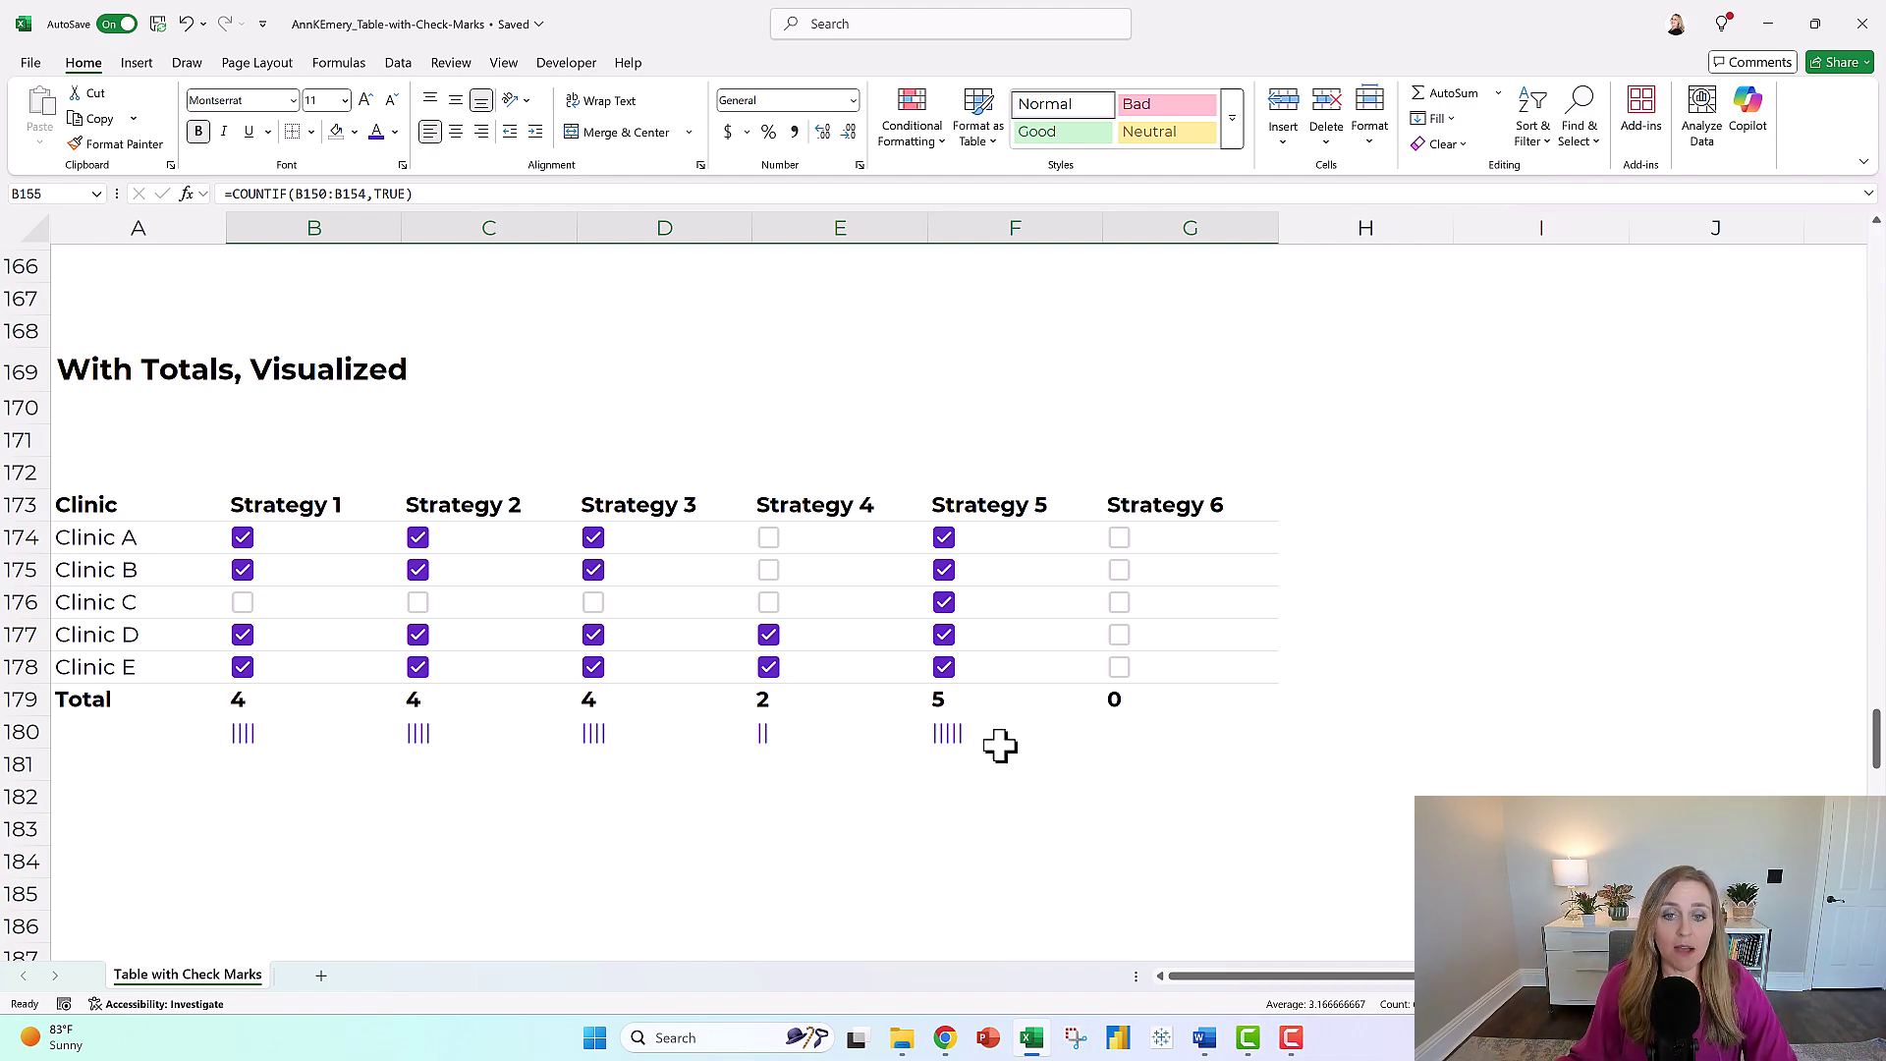
click(268, 735)
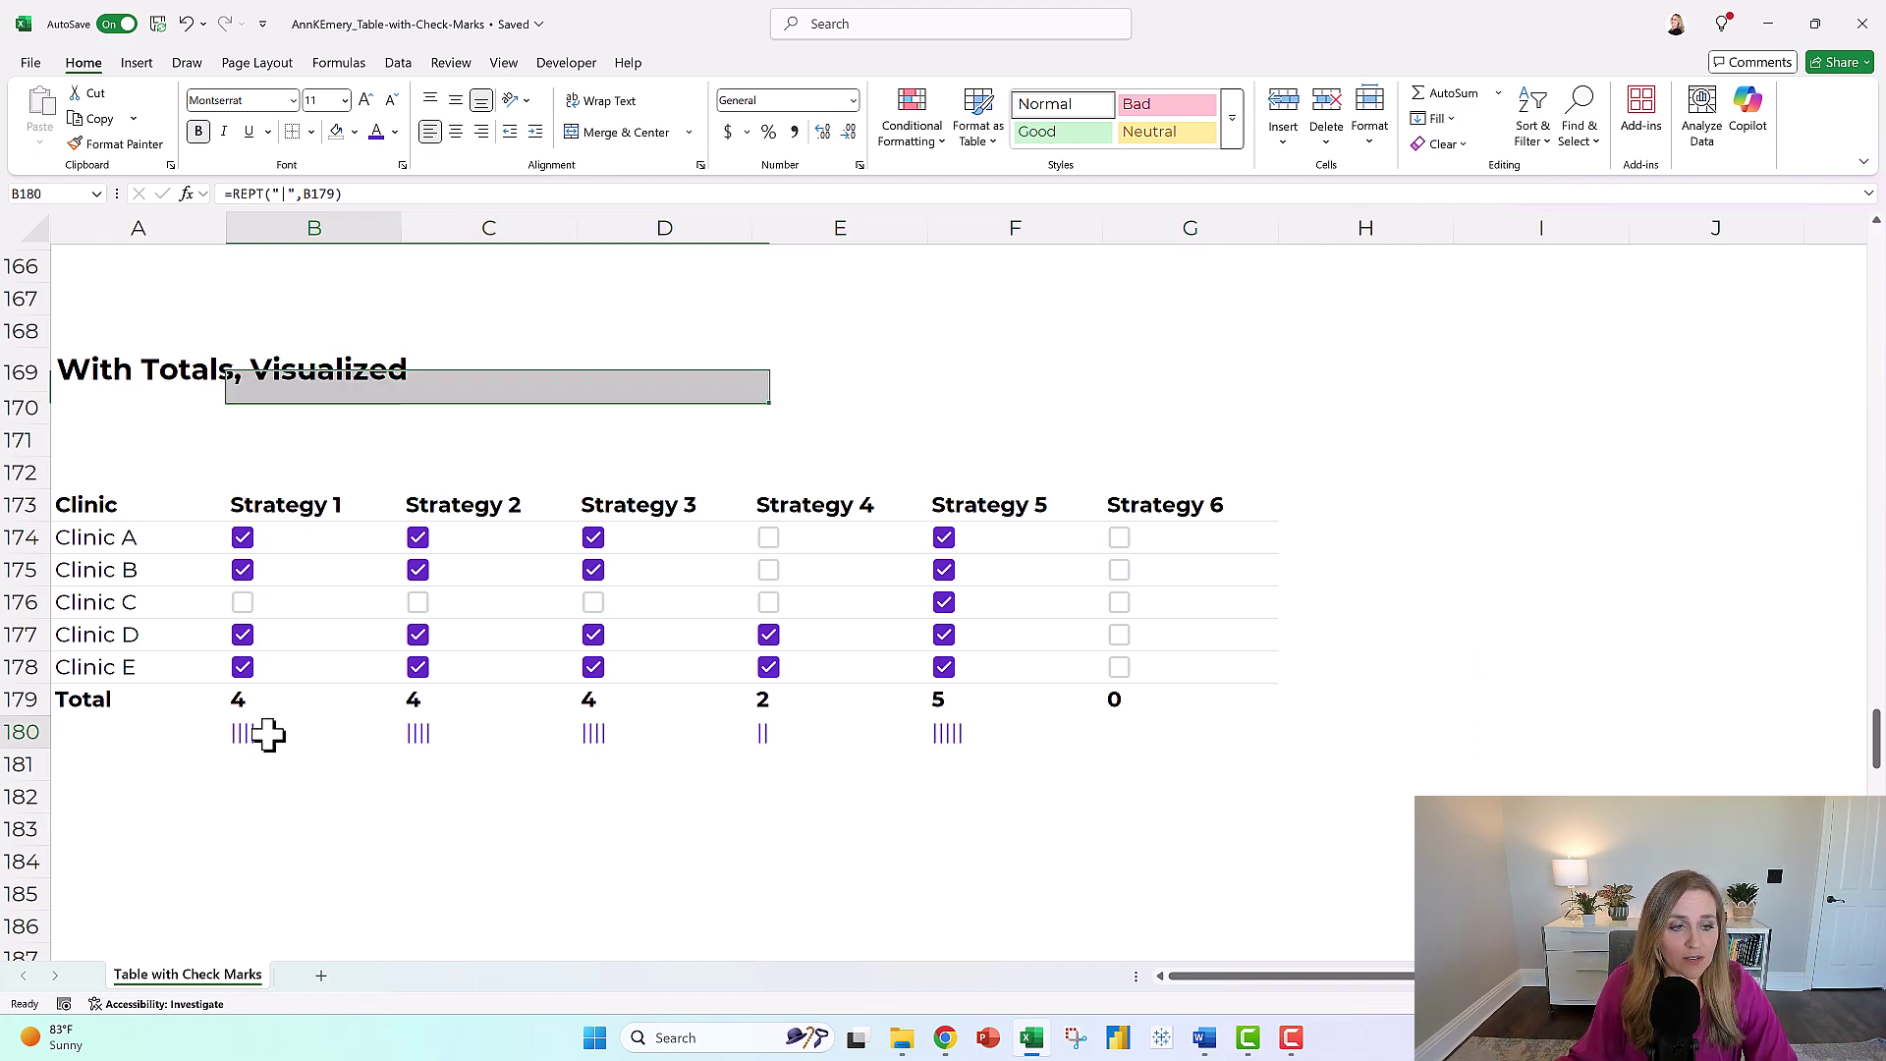
click(439, 735)
click(623, 733)
Step: Review the Strategy 1 Total formula in G197 joining the COUNTIF count with REPT tally marks
scroll(623, 731, down, 8)
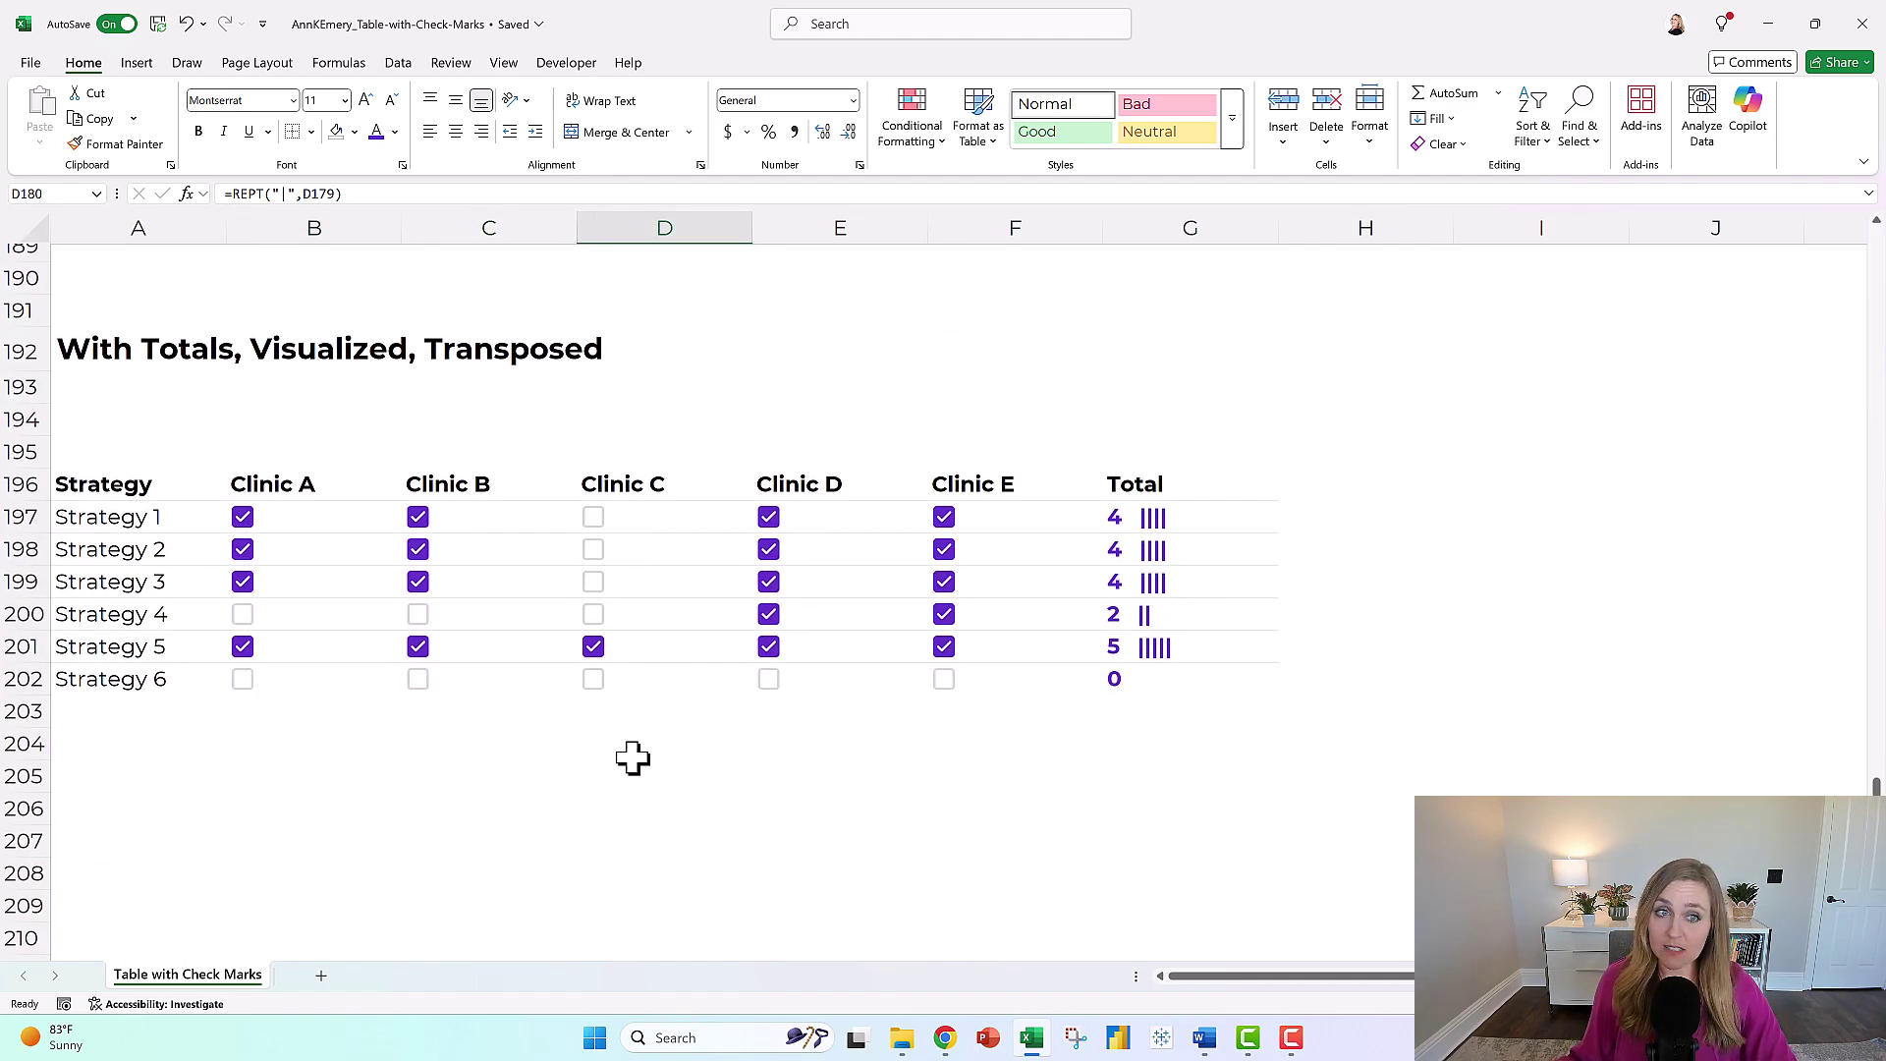
drag(314, 520, 311, 676)
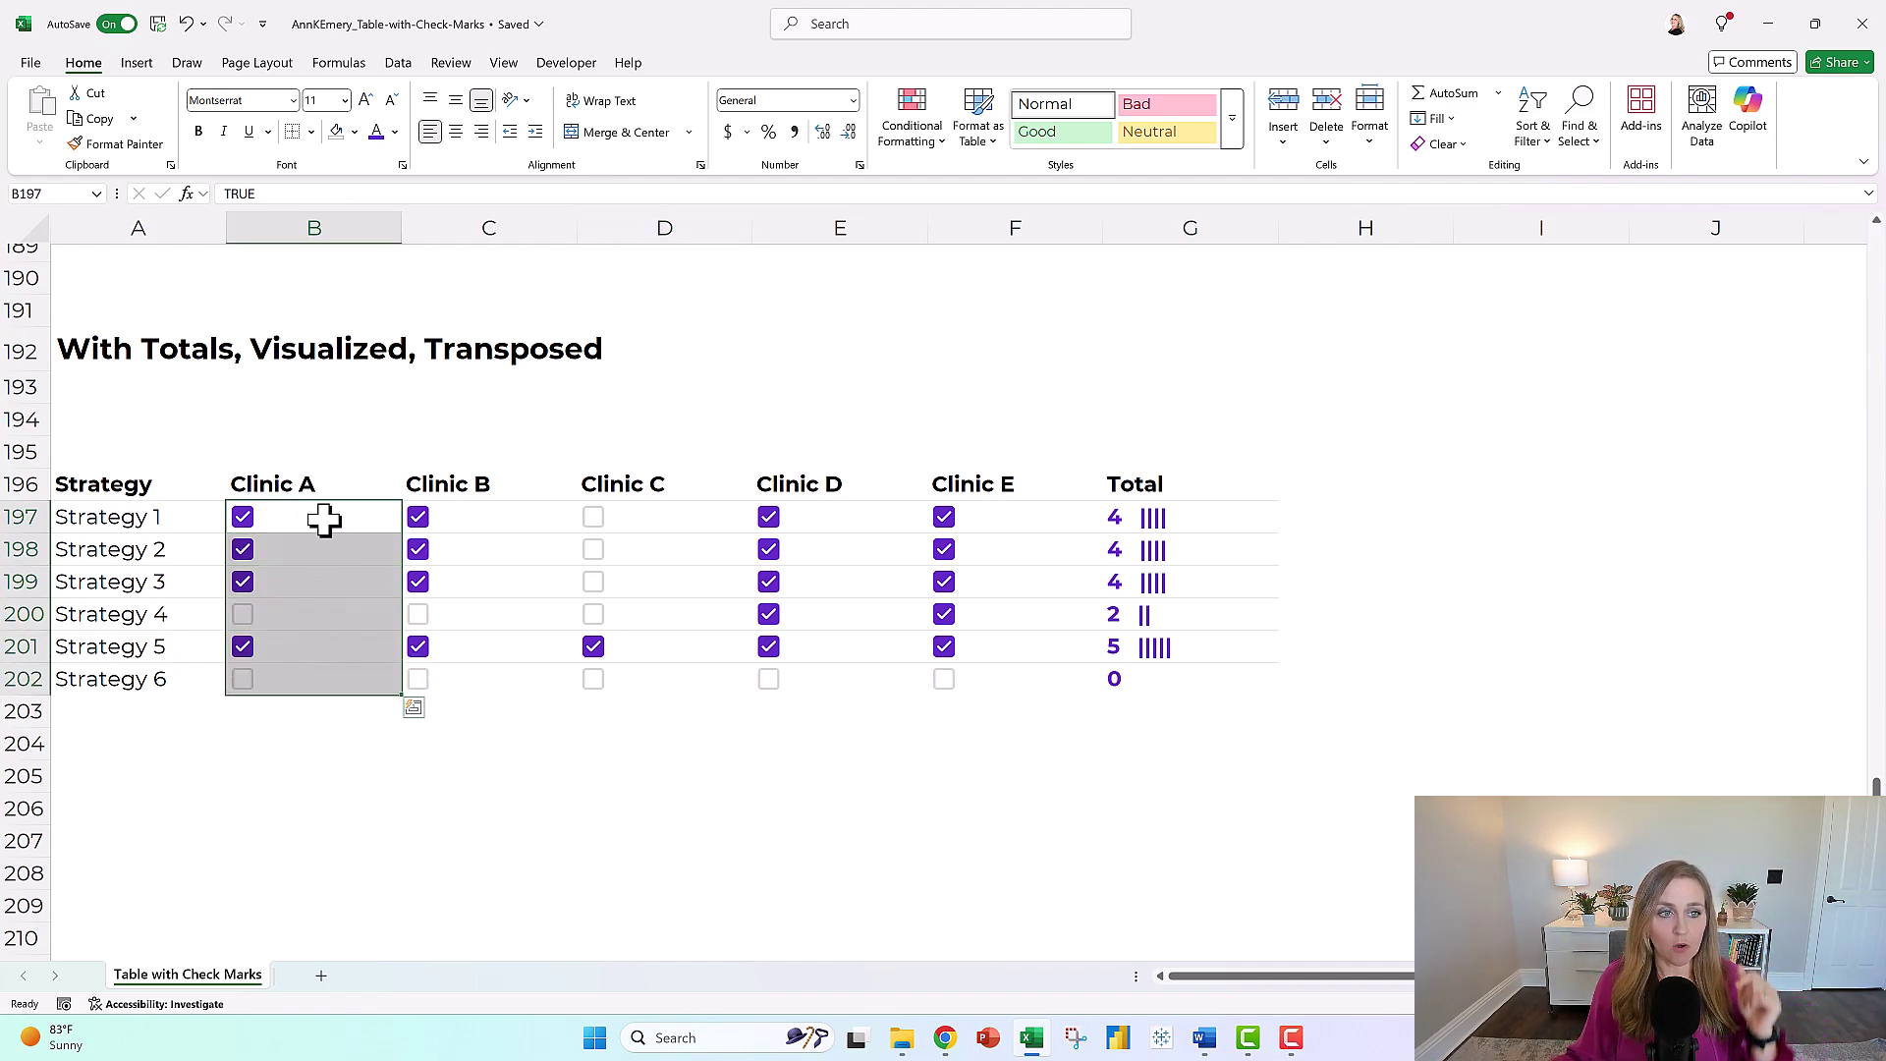
drag(324, 518, 1022, 527)
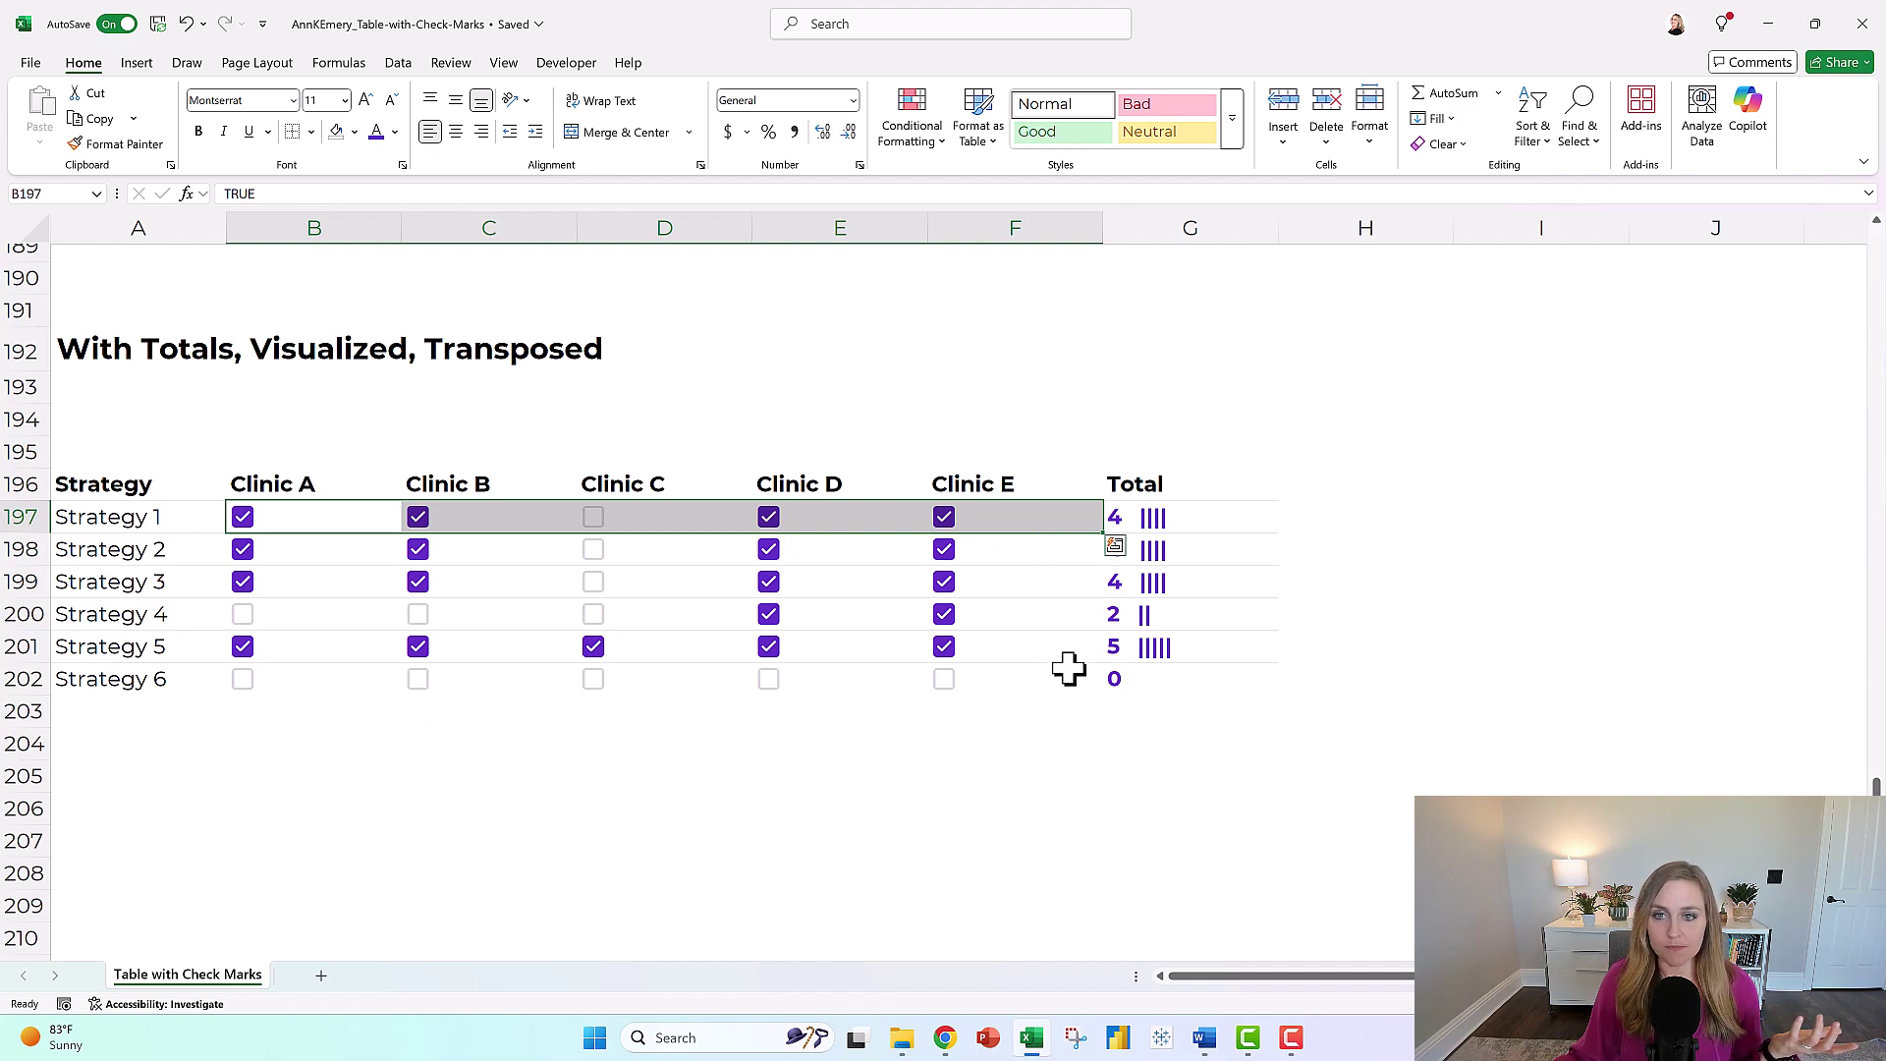
click(1206, 526)
double_click(1218, 523)
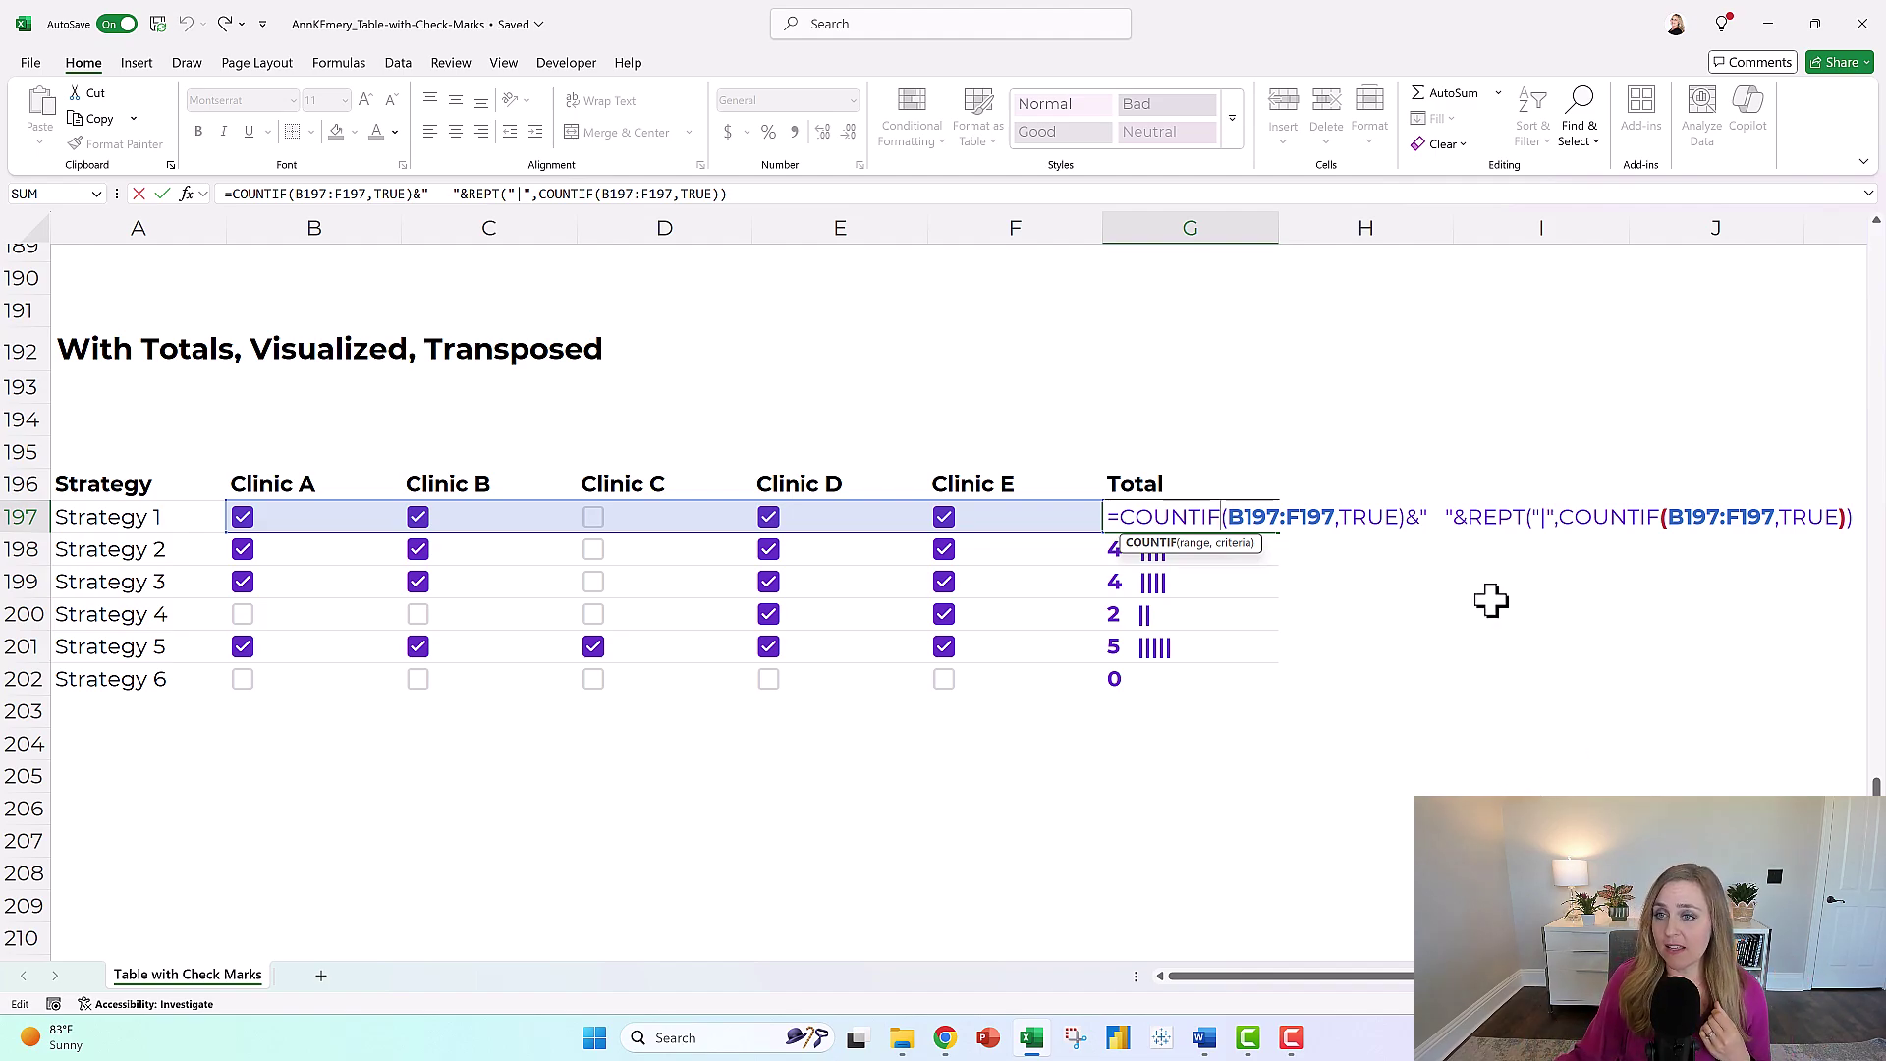
drag(1427, 516, 1853, 517)
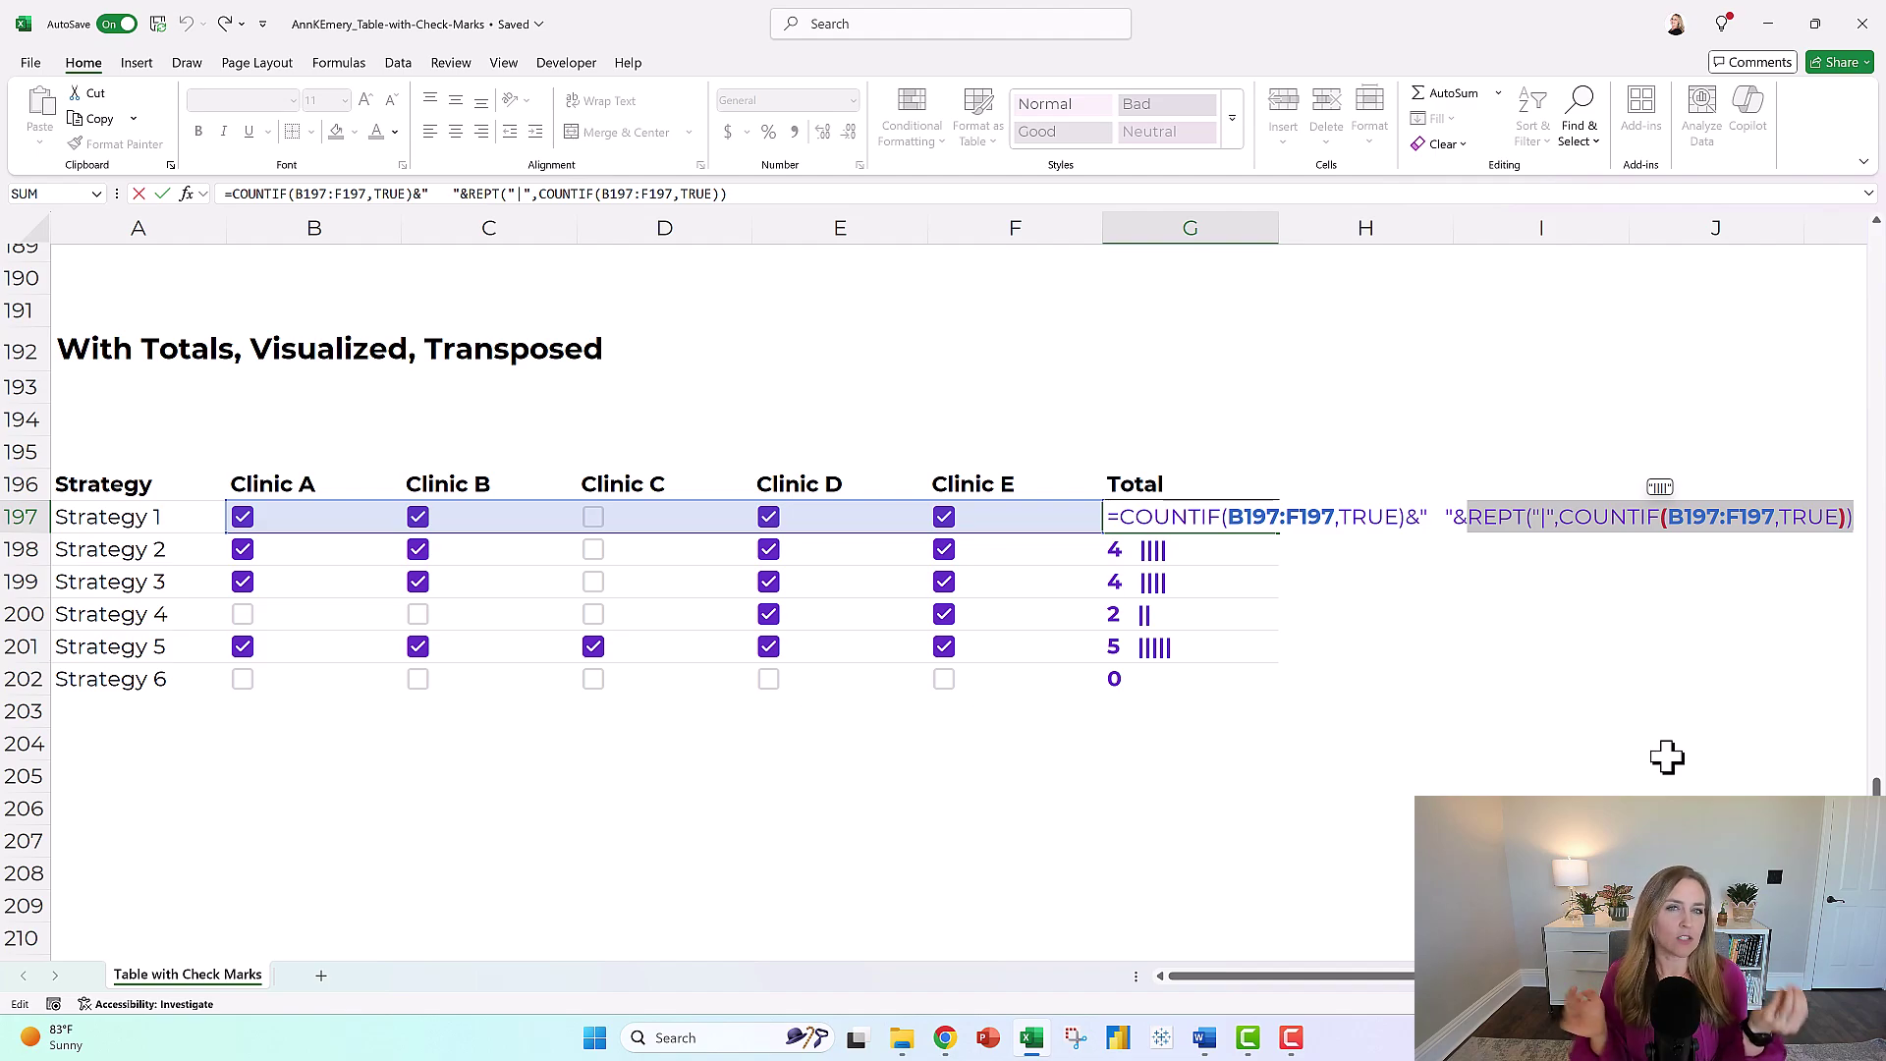
key(Return)
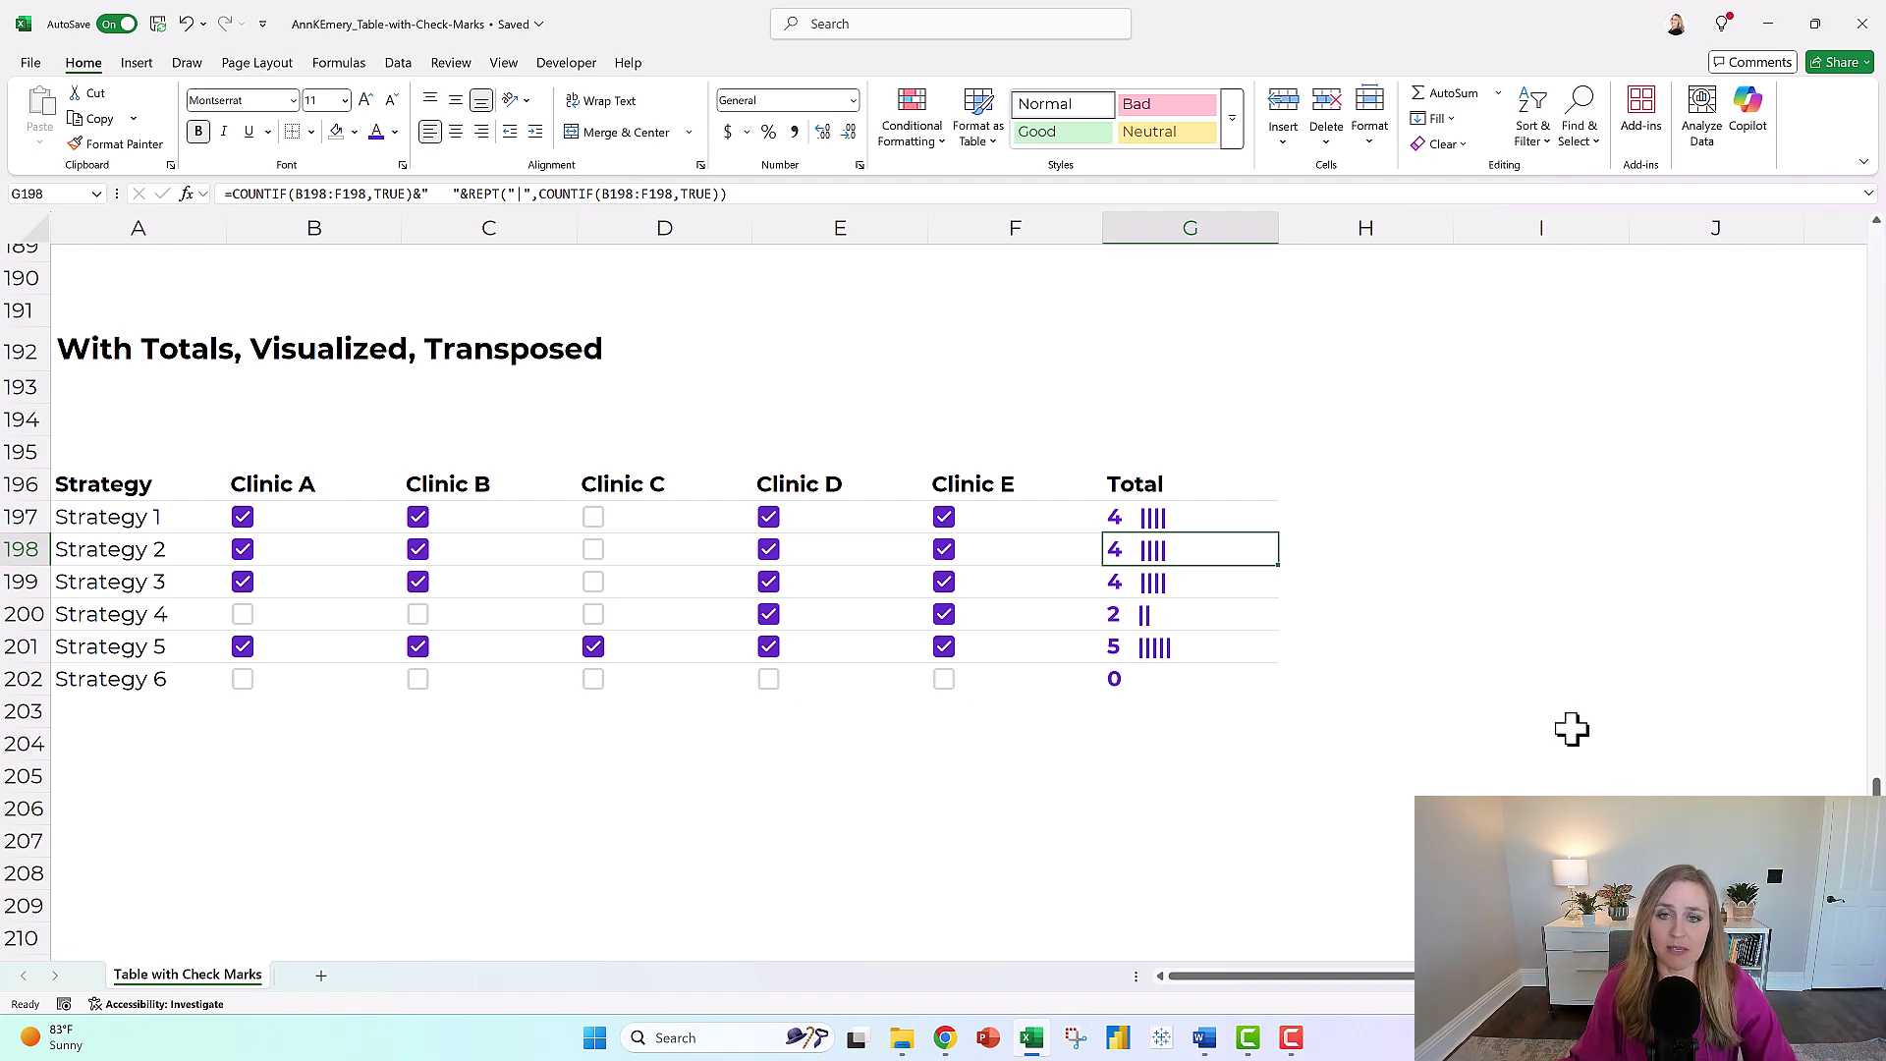
Step: Scroll past the Bars and Stacked Bars tables, then return to the top of the sheet
scroll(1507, 699, down, 7)
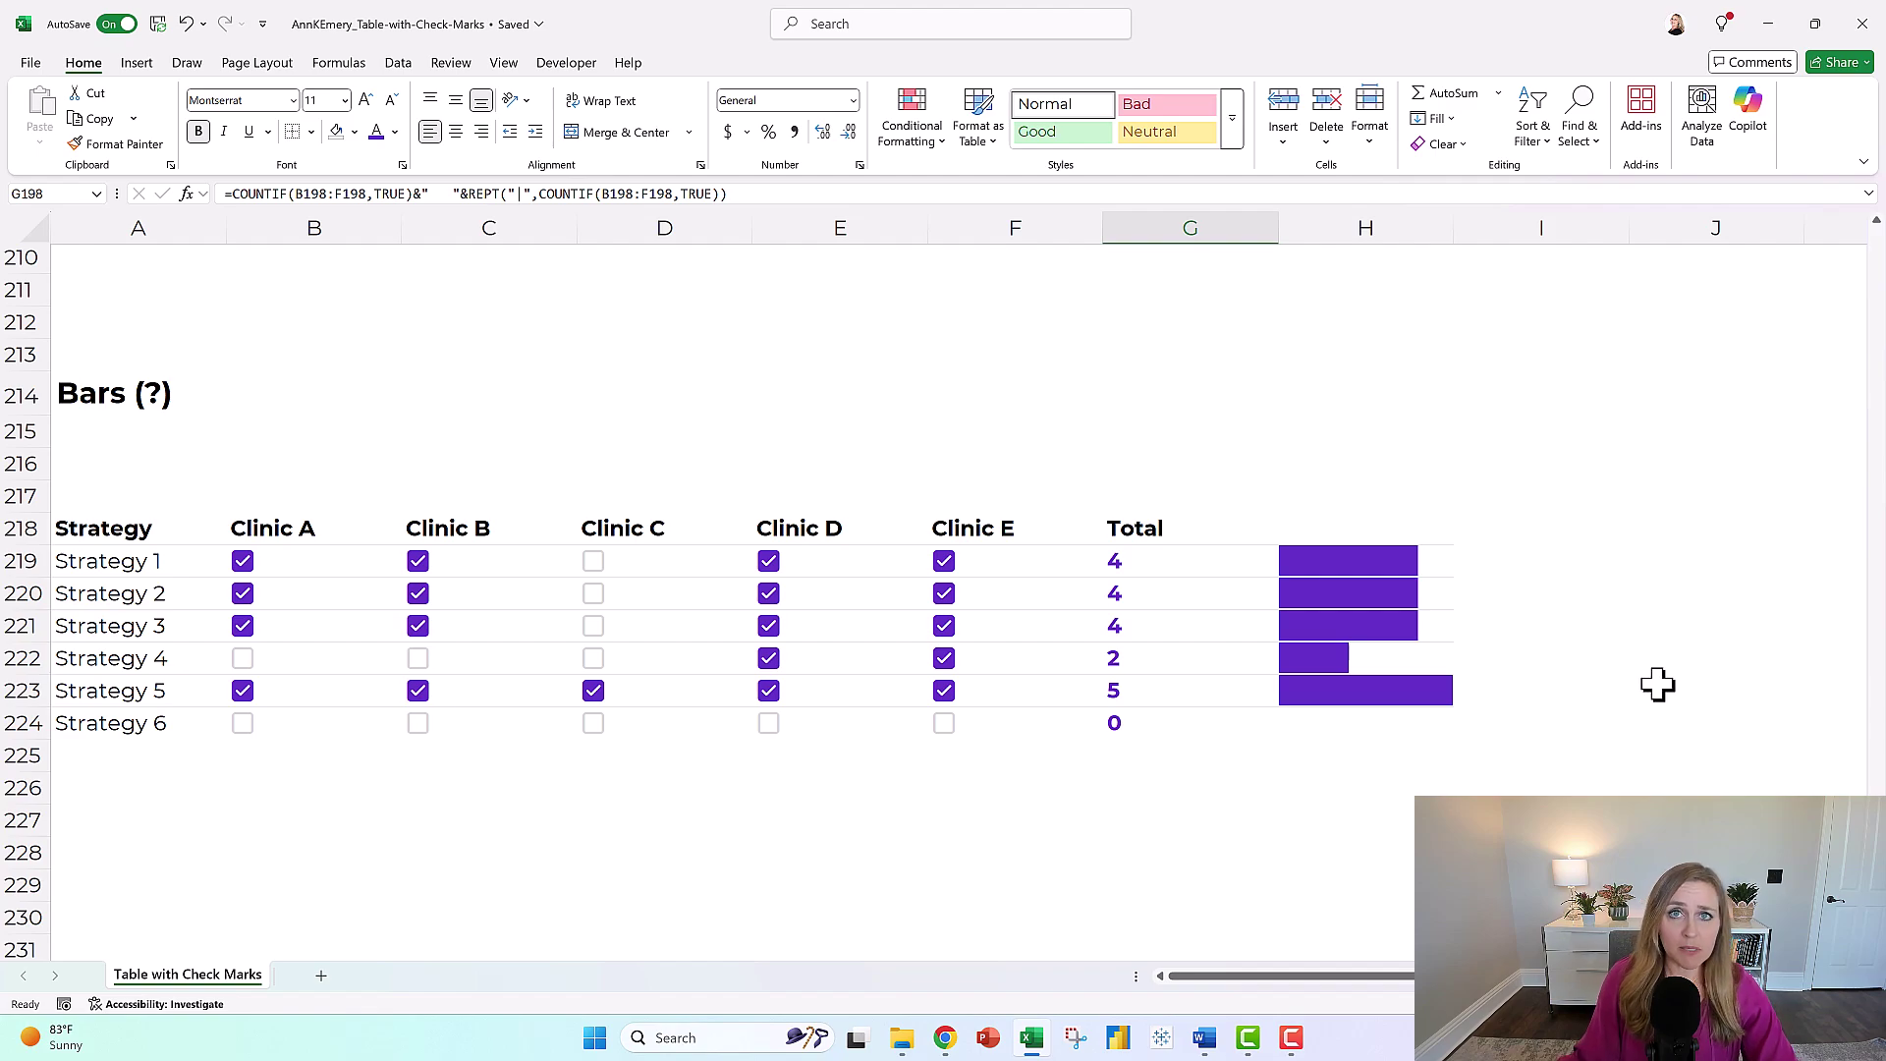
scroll(1650, 680, down, 8)
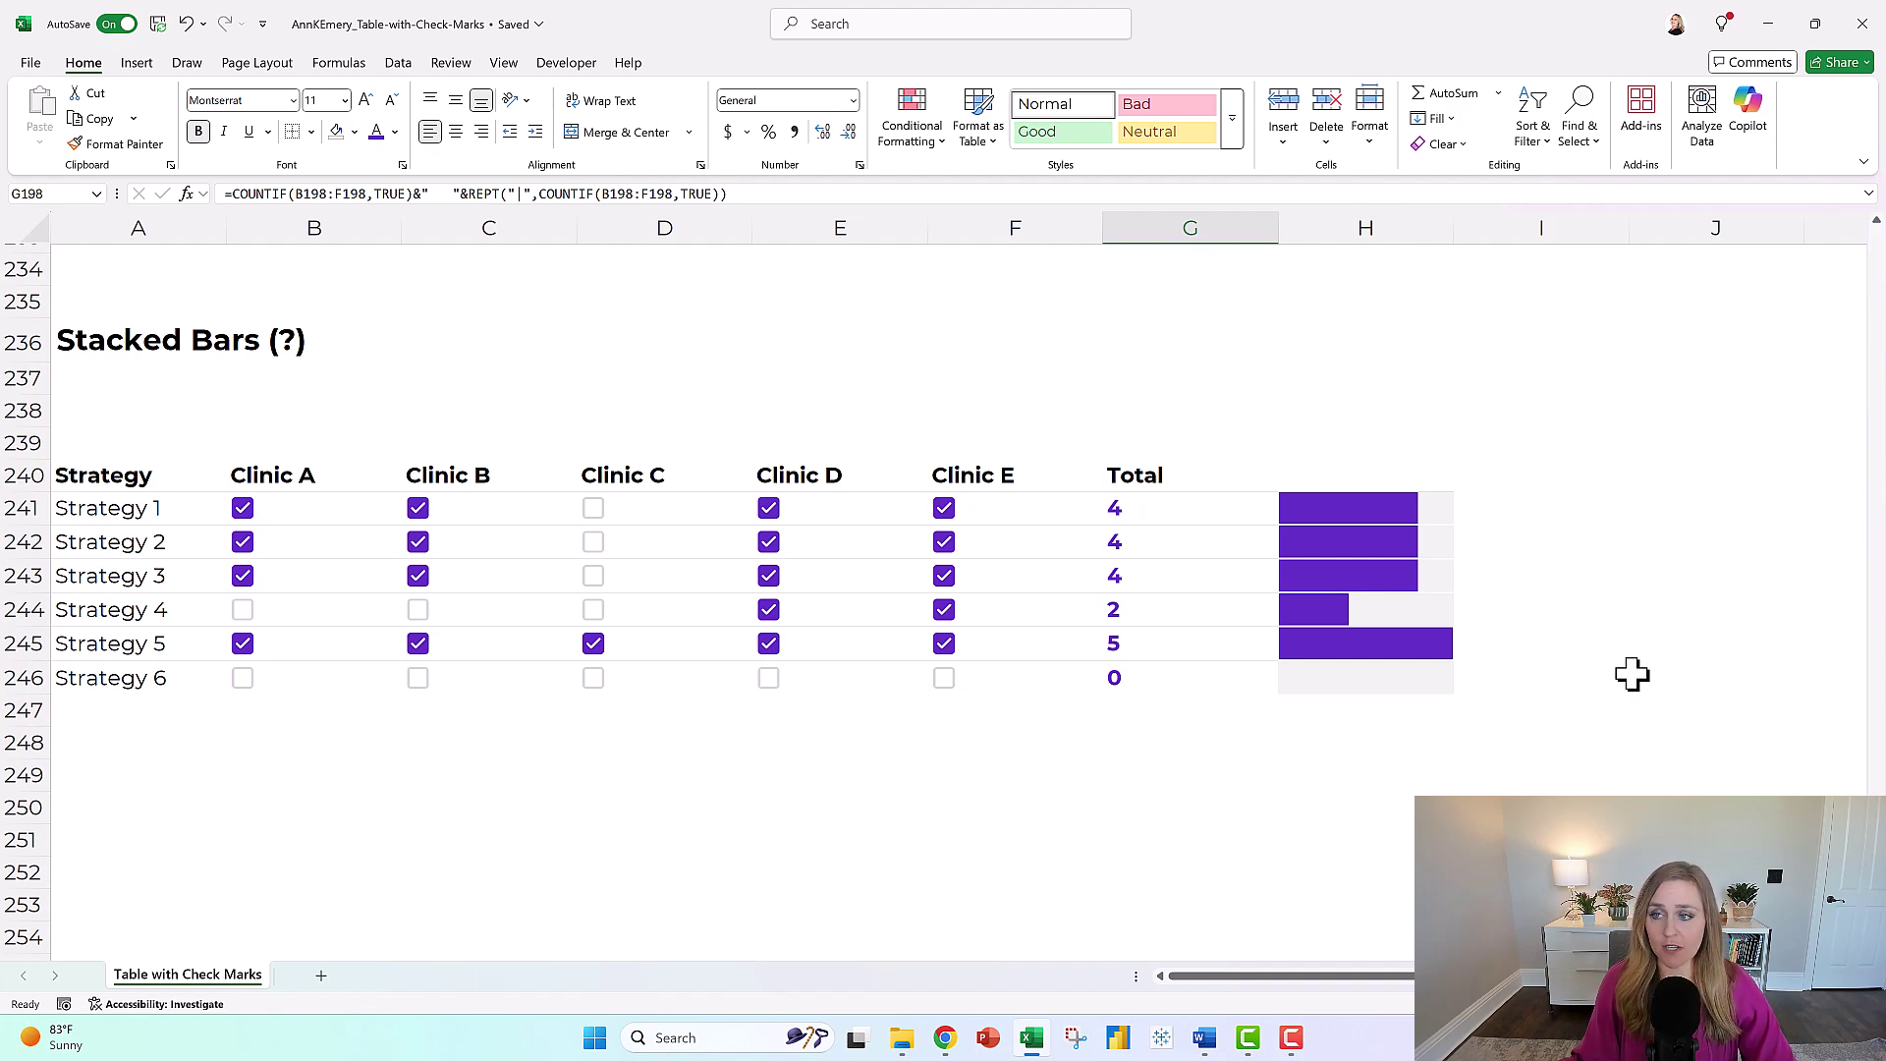
drag(1872, 627, 1873, 252)
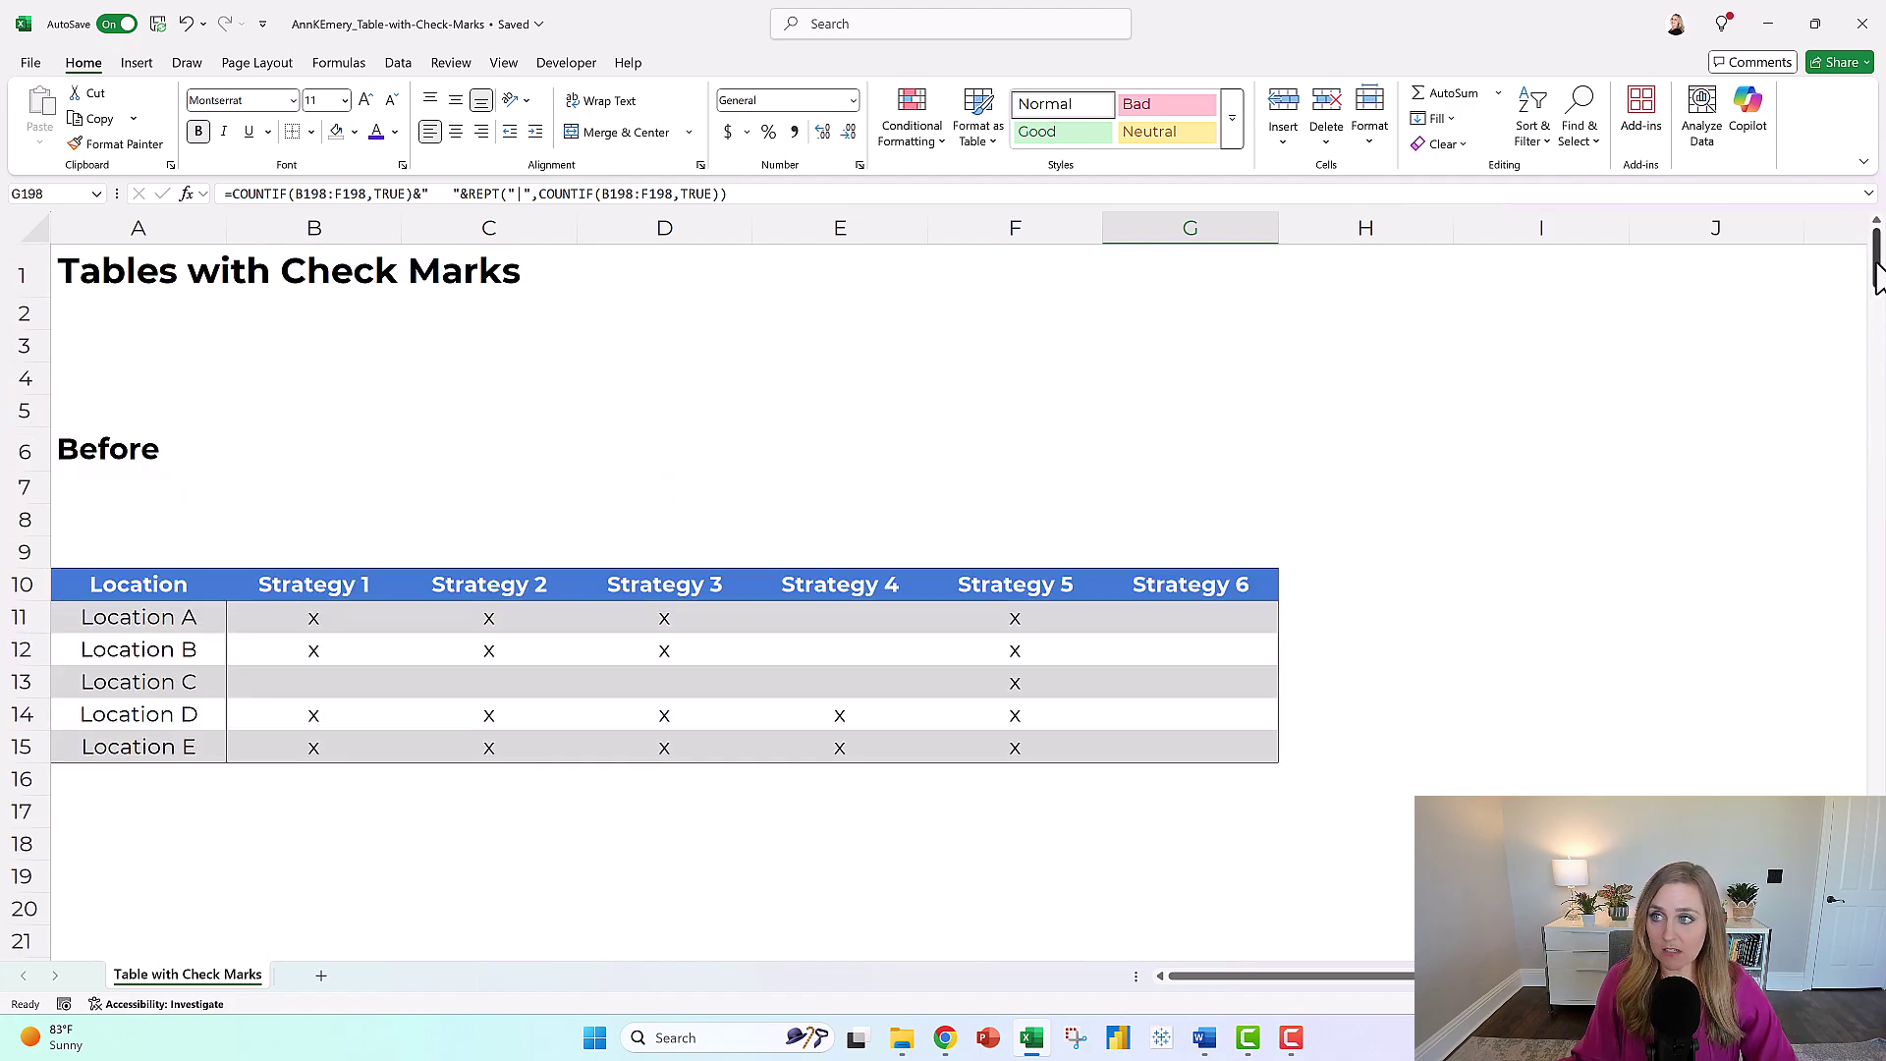
Step: Return to the Or, Squares table and show the Insert tab's Checkbox button
drag(1874, 252, 1878, 568)
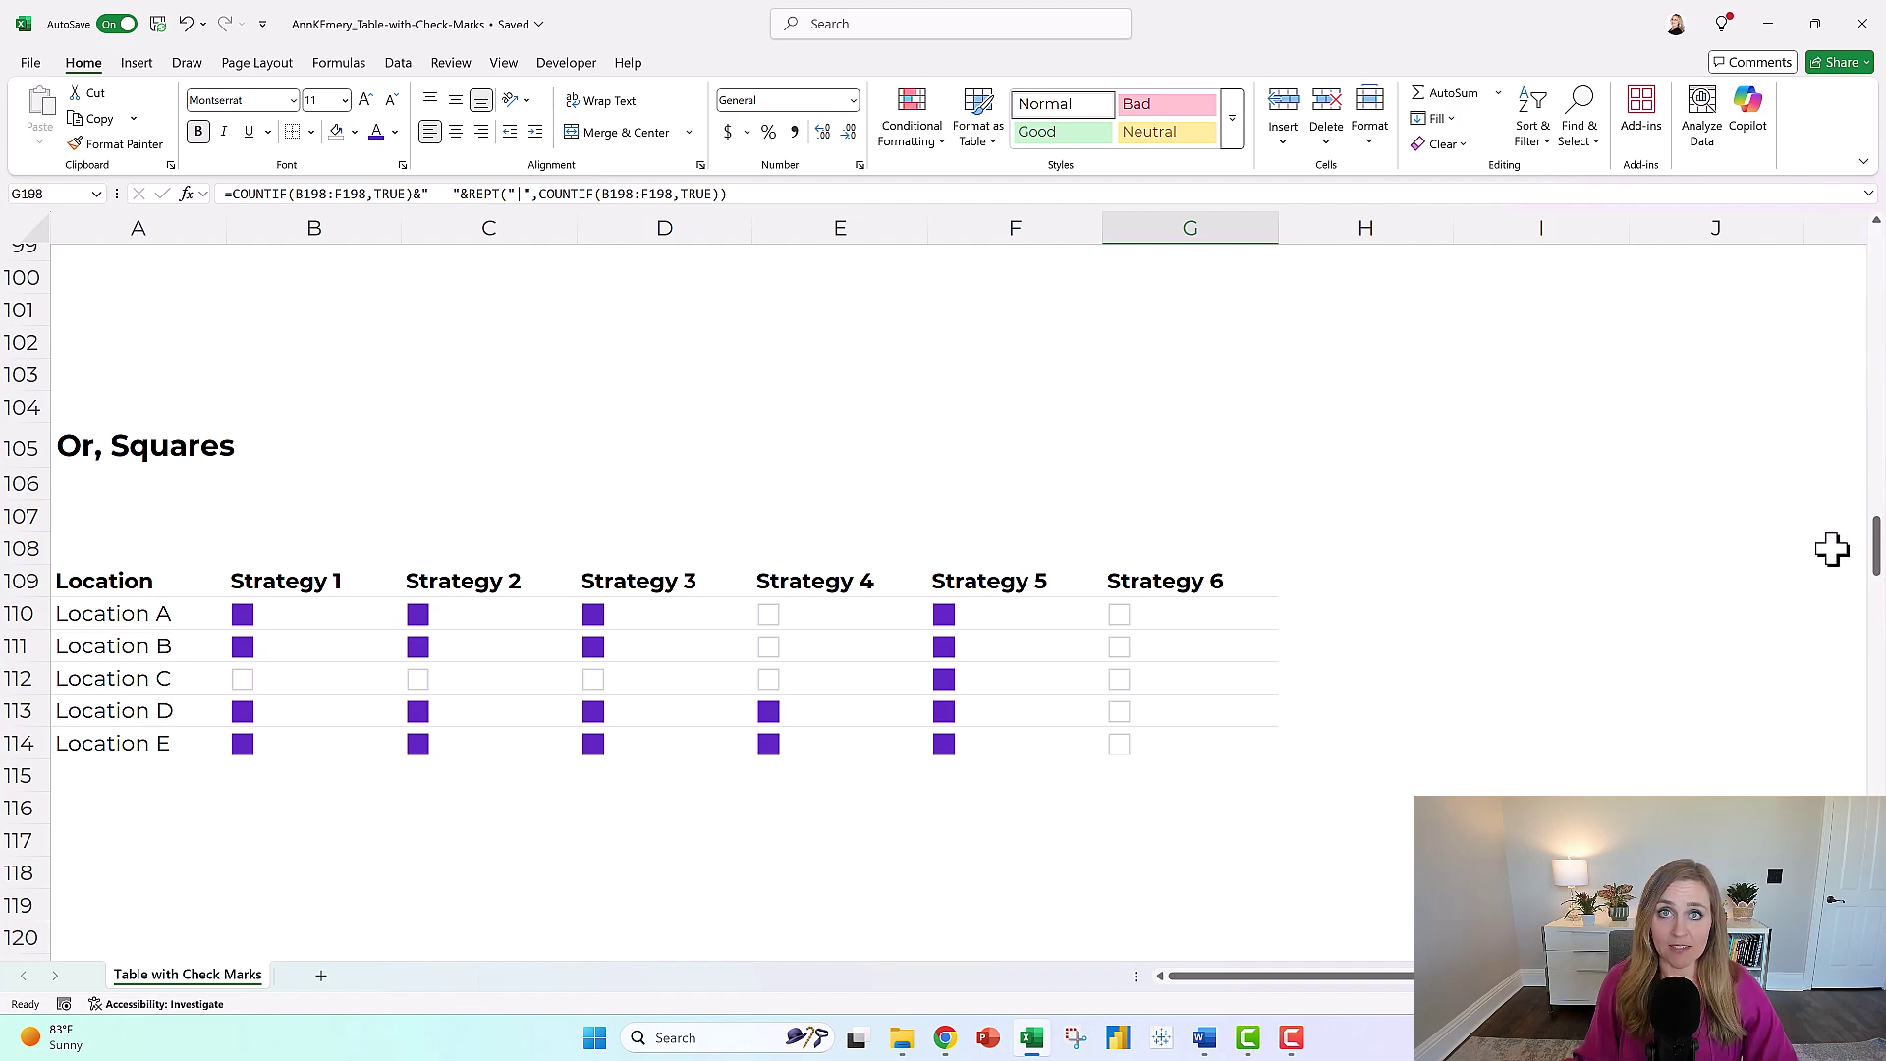
click(145, 65)
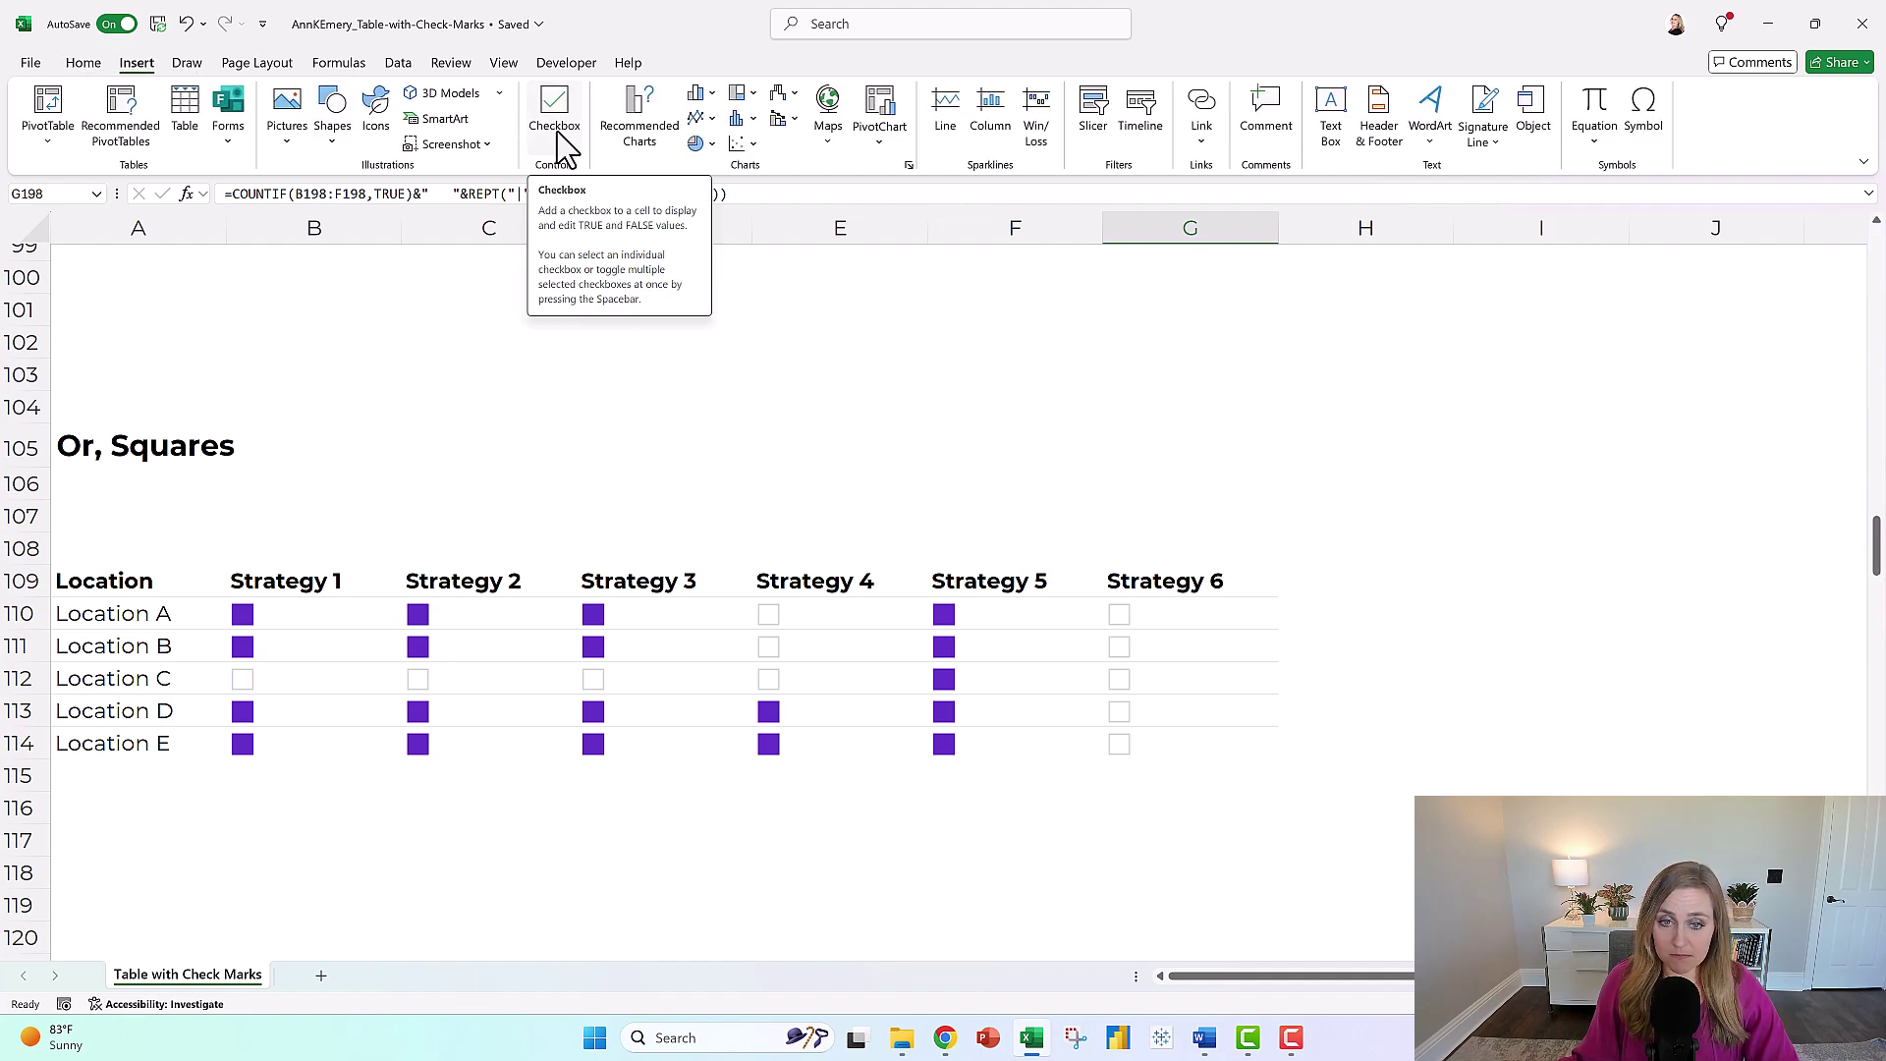